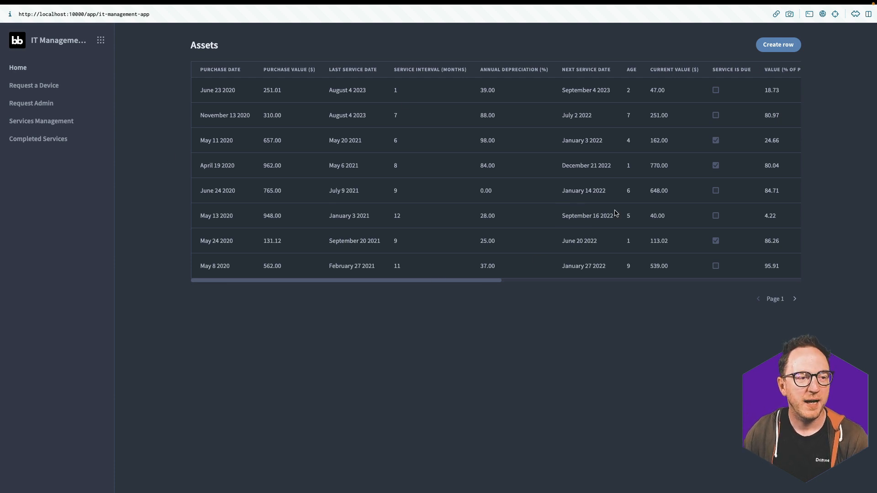
Page the Assets table forward to page 3, then go to the Request a Device page
scroll(616, 213, "right", 10)
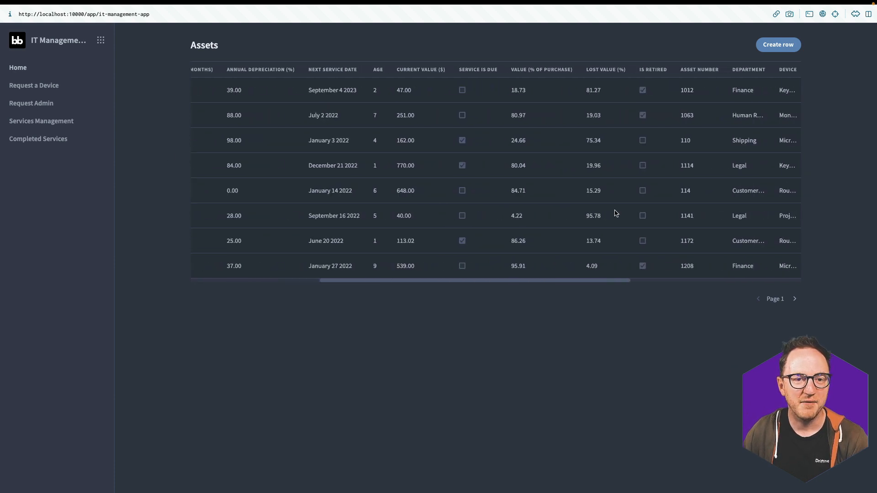
scroll(616, 213, "right", 6)
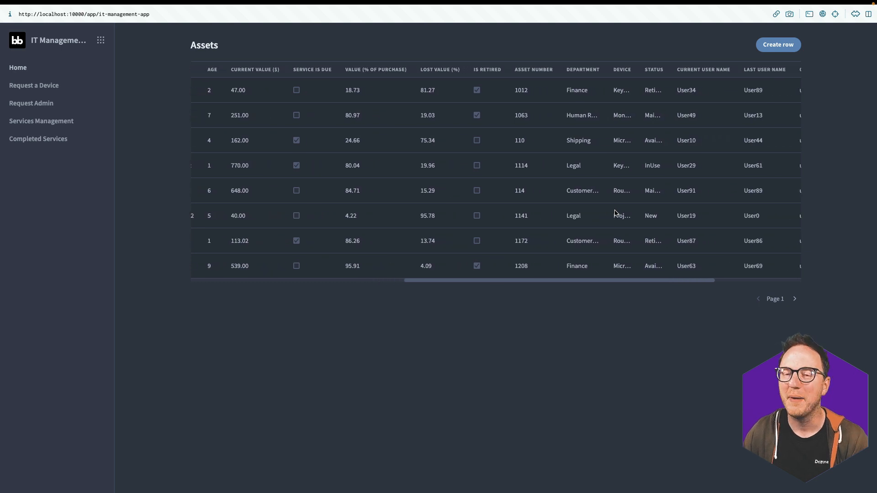
scroll(615, 213, "left", 2)
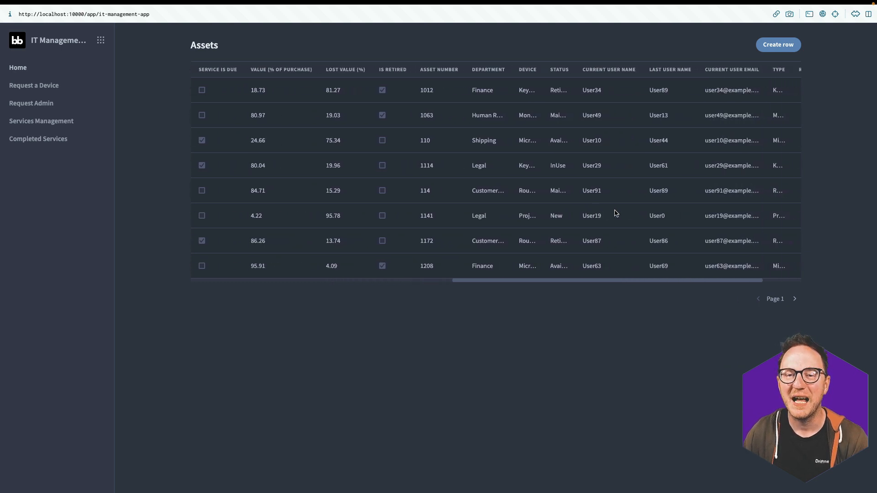
left_click(796, 300)
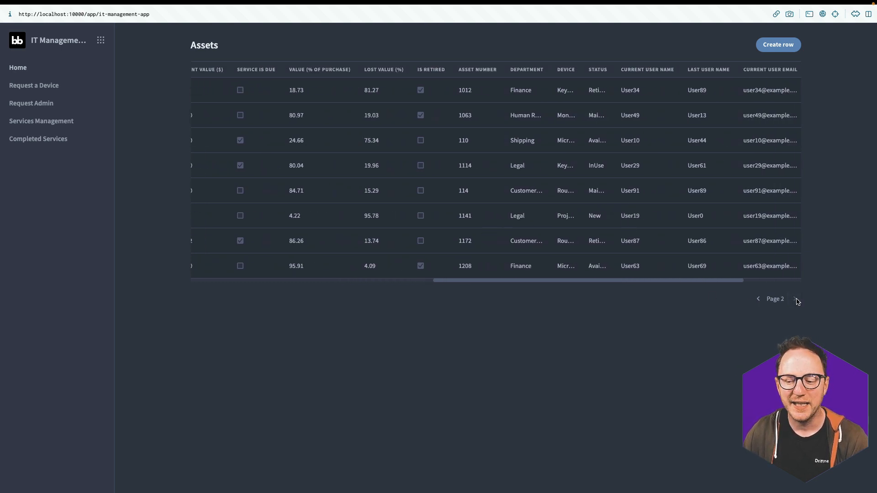
left_click(796, 301)
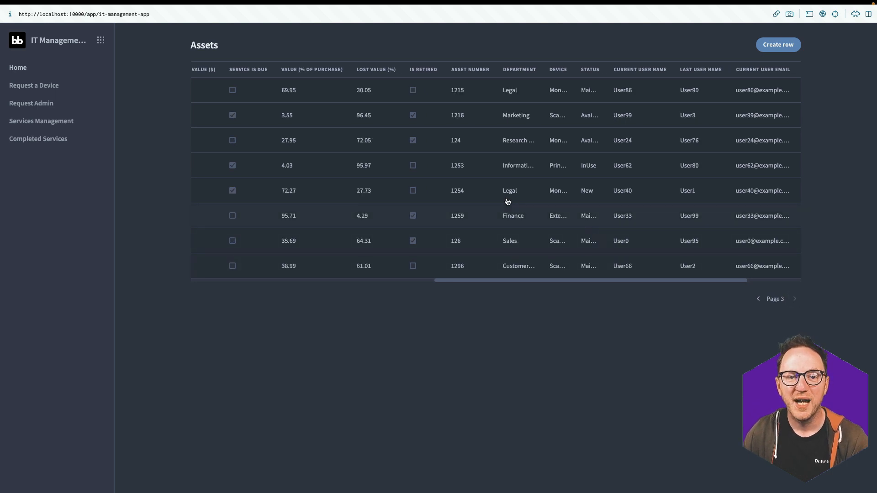
scroll(696, 119, "left", 5)
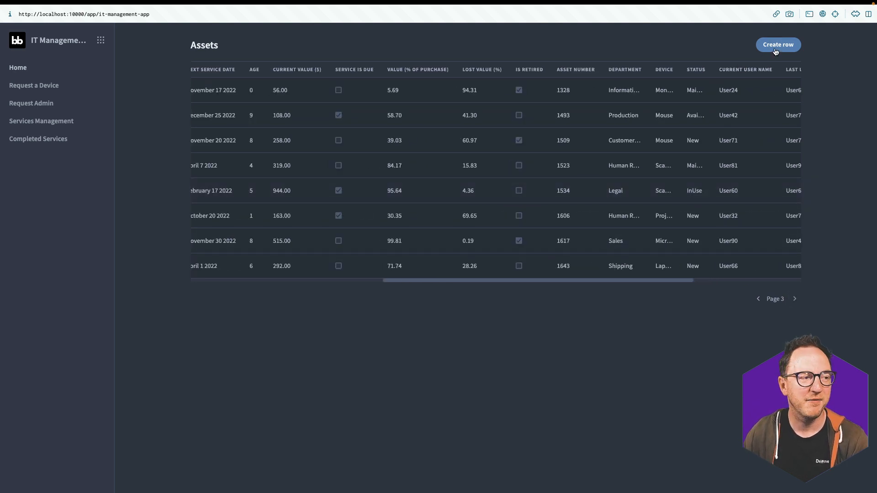
left_click(51, 86)
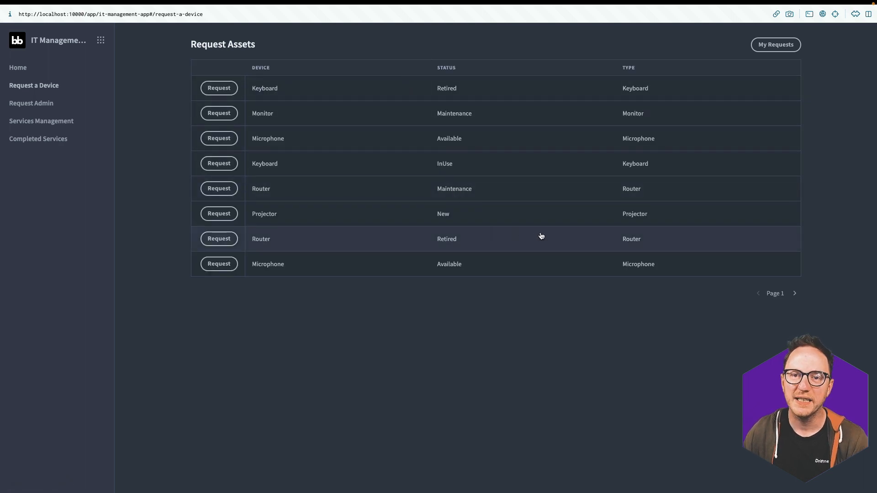
Preview the Microphone request form, close it, and filter to My Requests
left_click(219, 138)
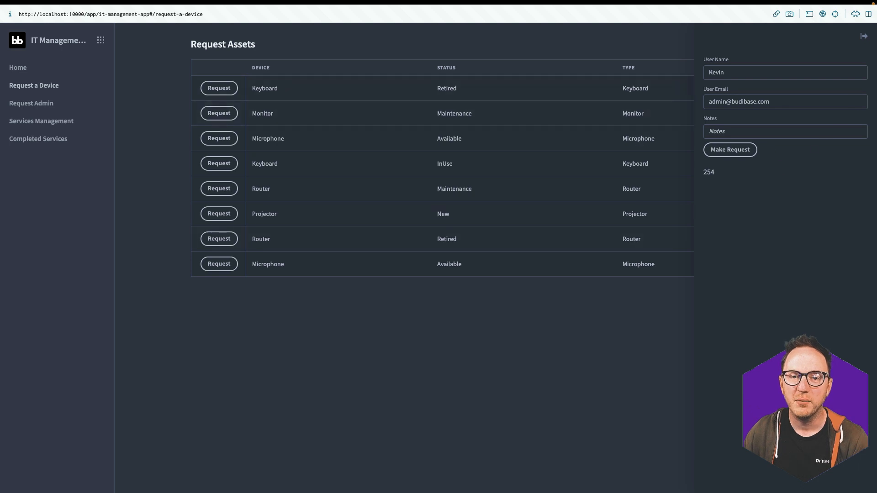
left_click(864, 37)
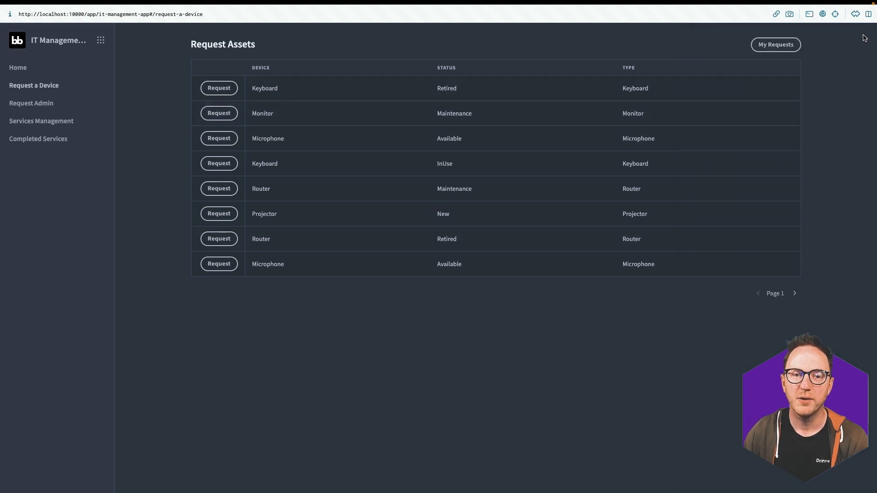
left_click(776, 45)
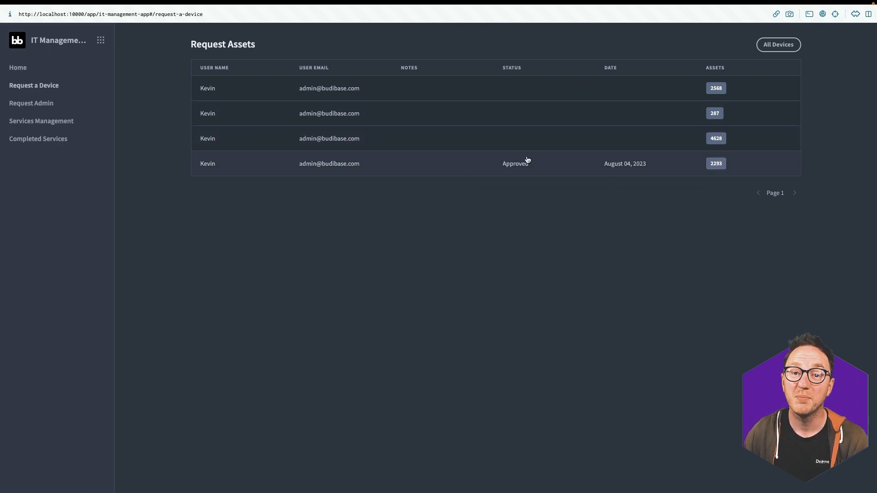
In Request Admin, inspect the approved request's Status options and close without changes
left_click(39, 103)
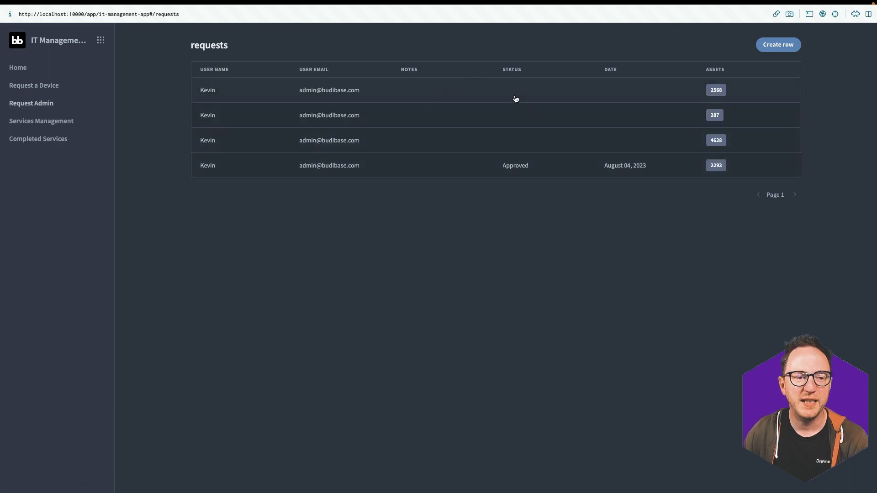
left_click(513, 163)
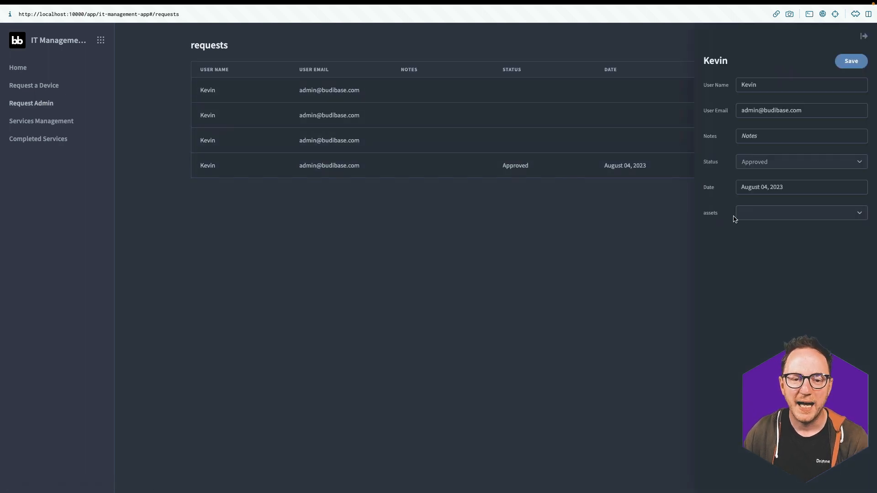
left_click(782, 161)
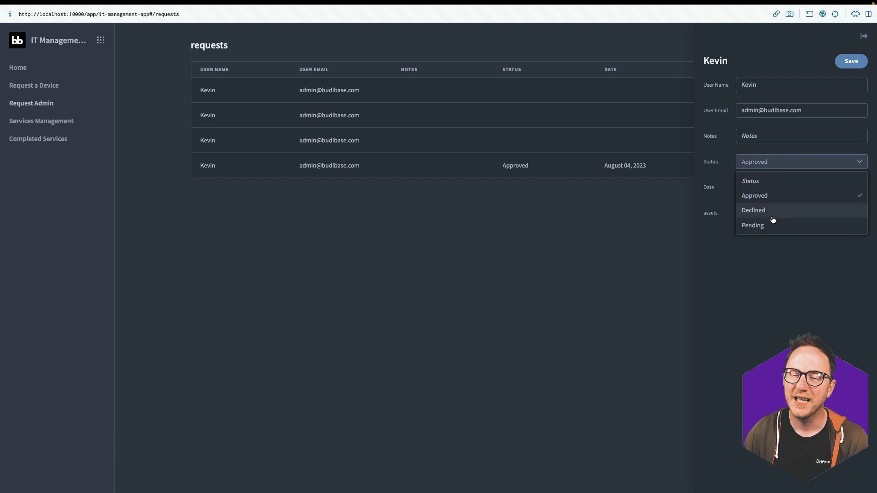
left_click(637, 249)
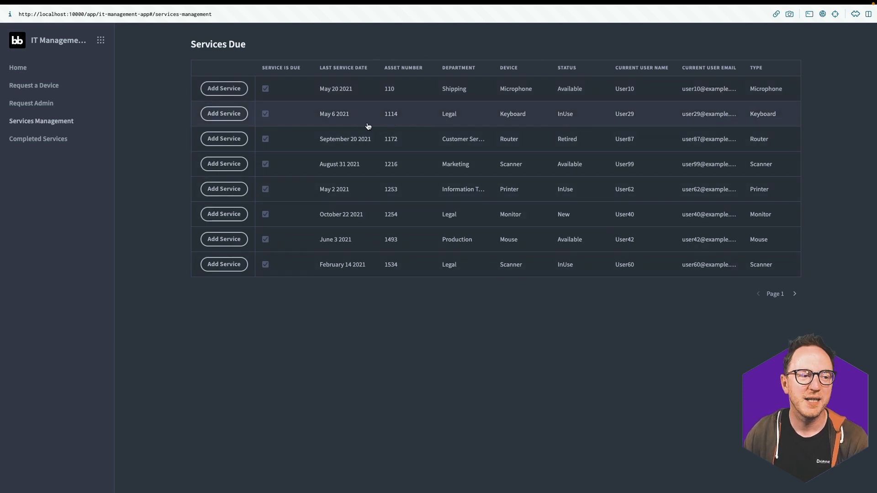
Look over the Microphone asset's Add Service form, view Completed Services, then return Home
left_click(224, 88)
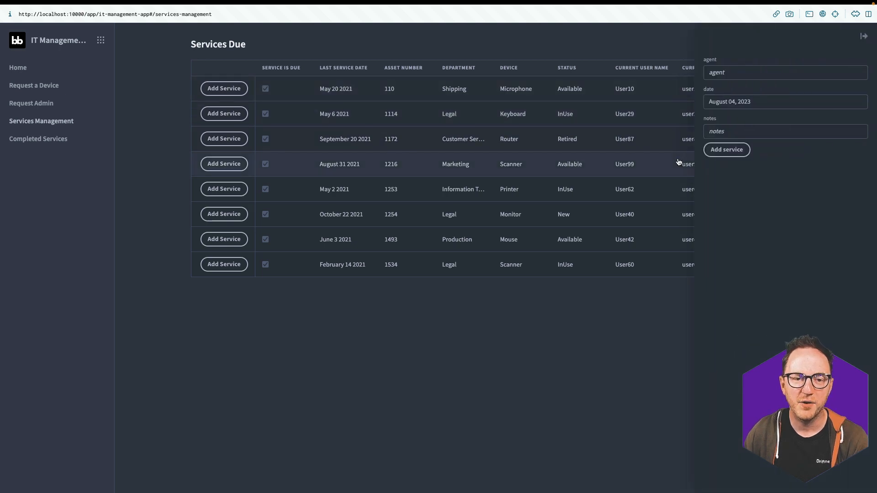
left_click(731, 72)
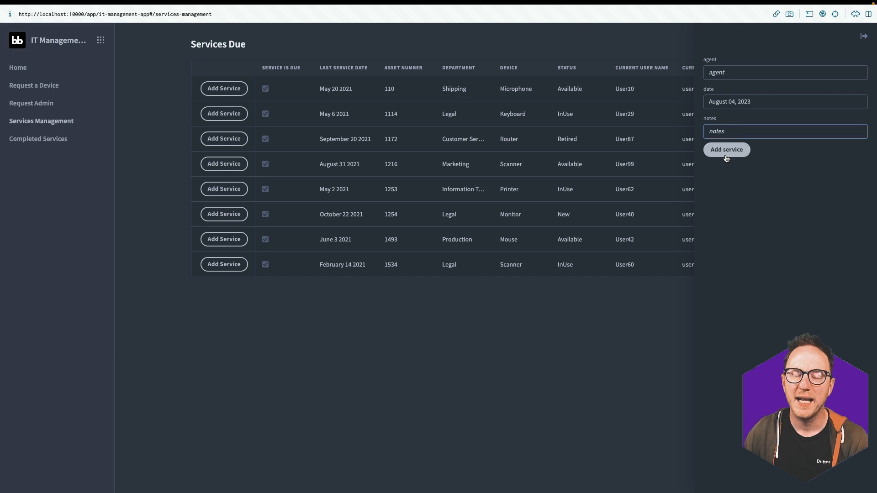
left_click(866, 44)
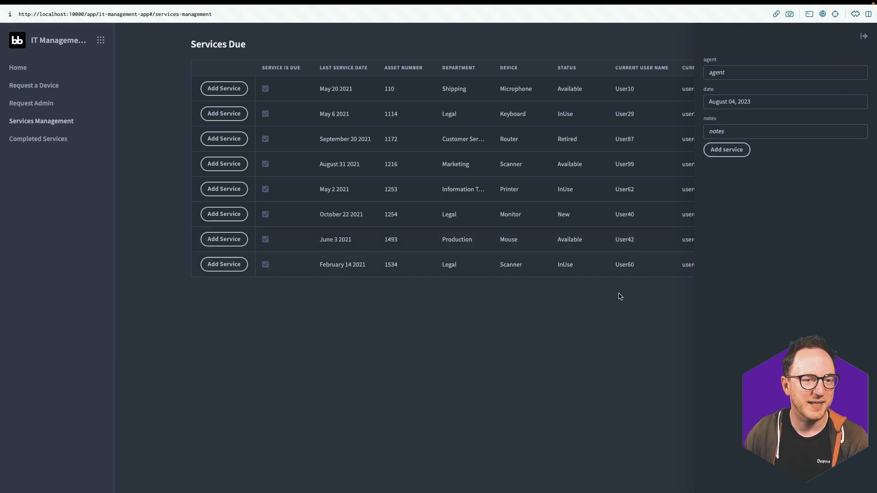
left_click(54, 140)
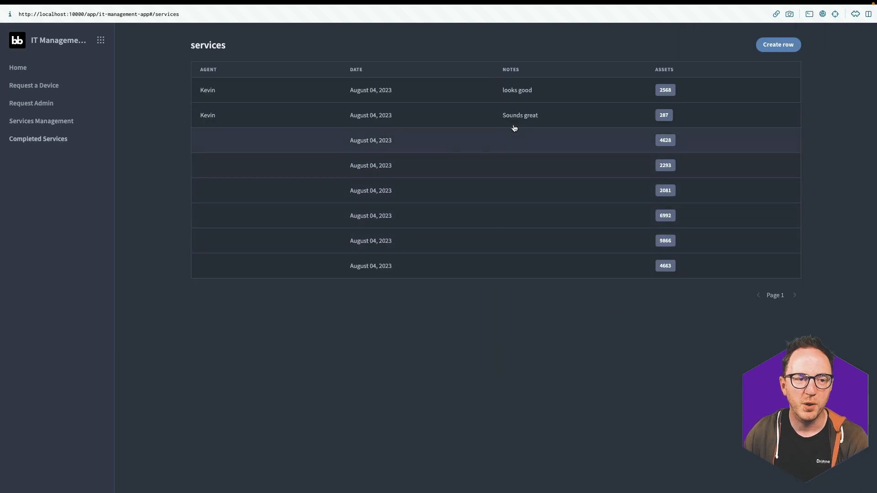
left_click(16, 70)
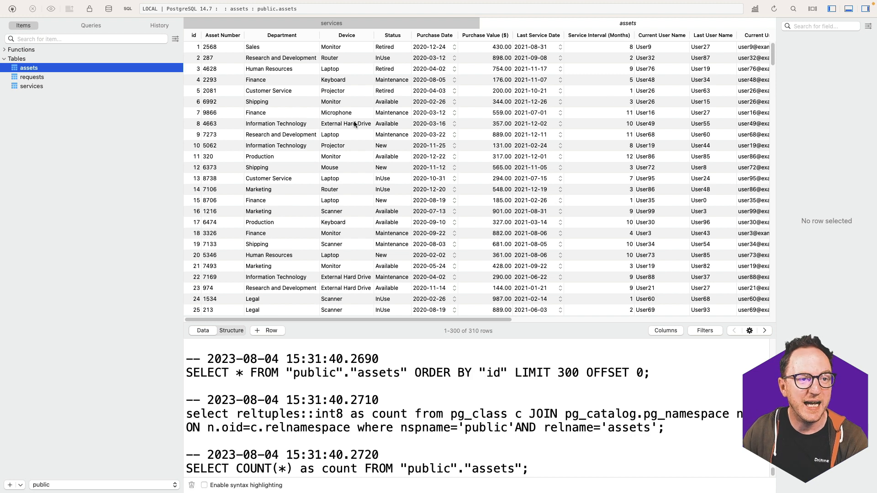
In TablePlus, browse the assets grid, then the requests and services table data
scroll(254, 139, "right", 5)
scroll(253, 137, "right", 3)
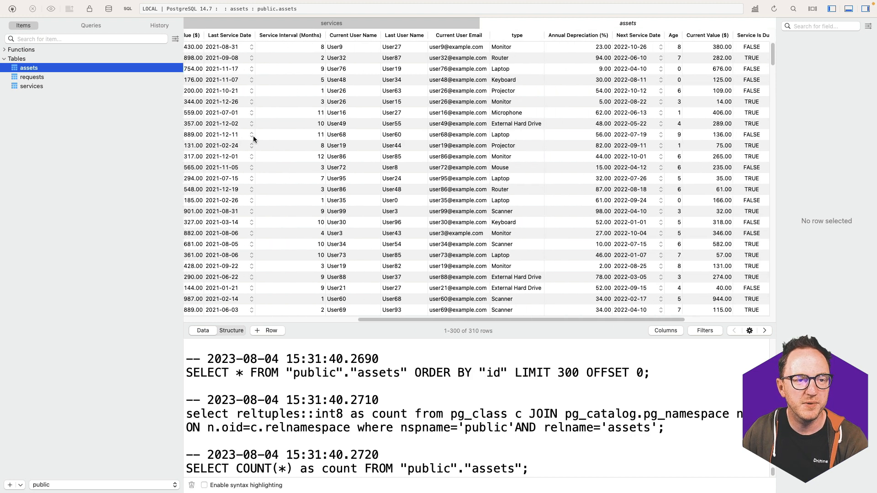
left_click(83, 78)
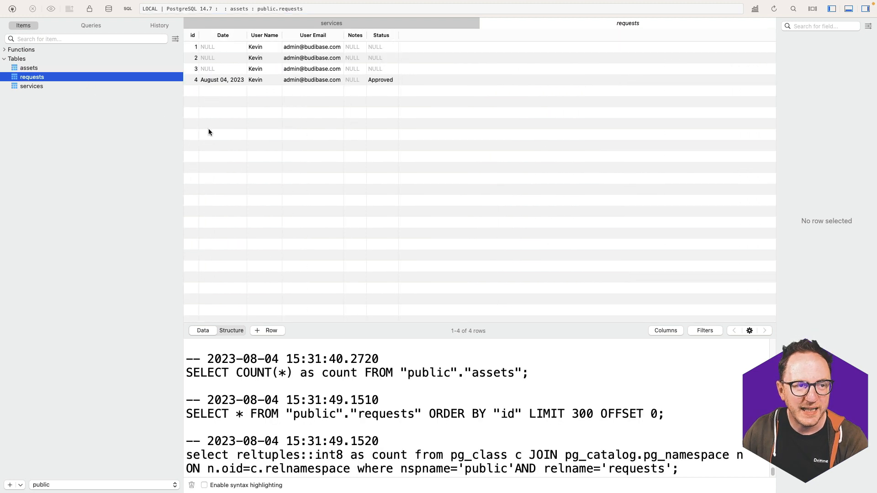
left_click(80, 87)
left_click(203, 331)
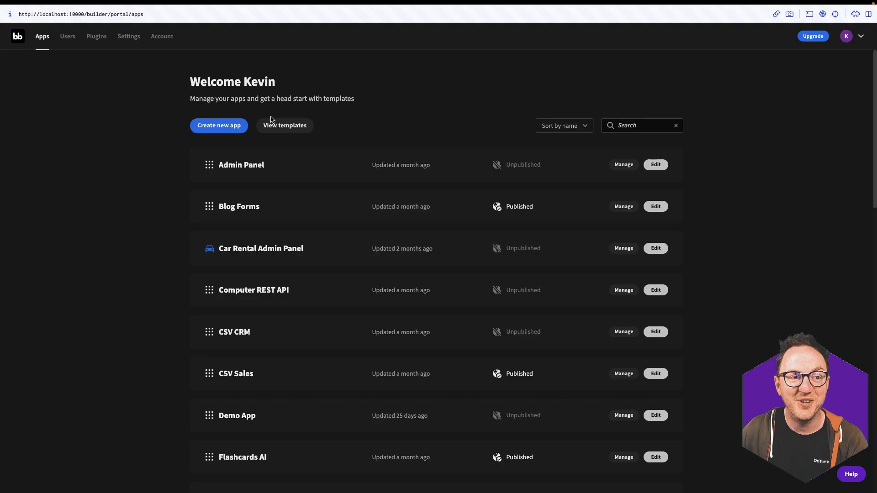
Create a blank app from scratch named 'Management App'
left_click(204, 131)
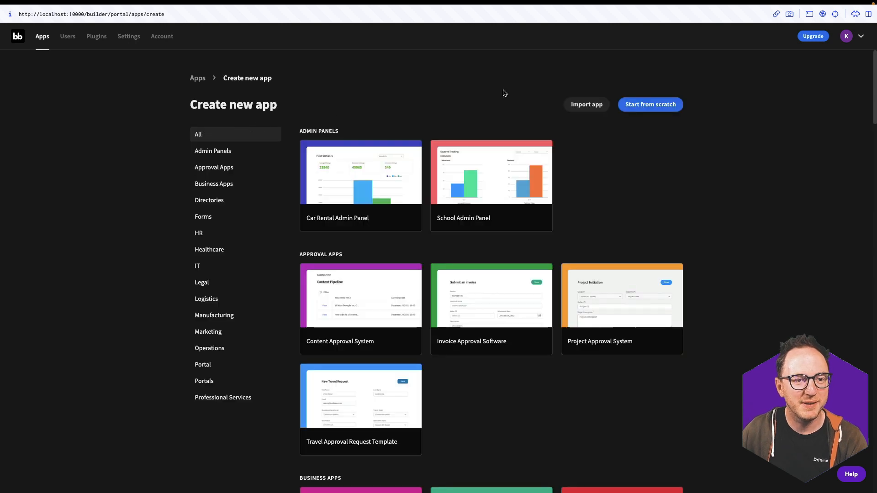
left_click(631, 104)
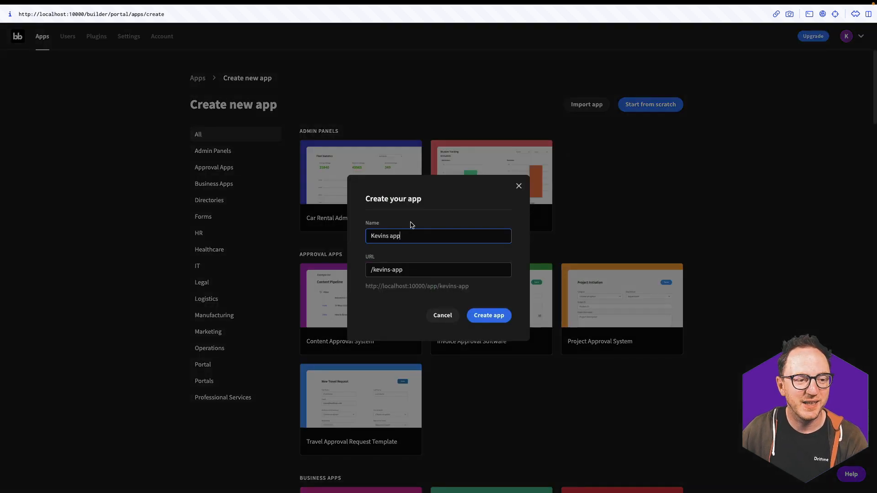
triple_click(407, 234)
type("Management Ap")
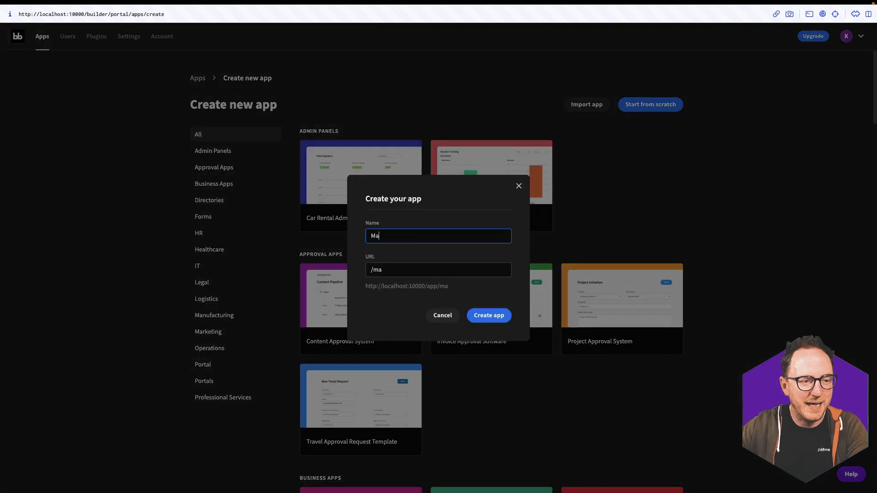
type("p")
key("Return")
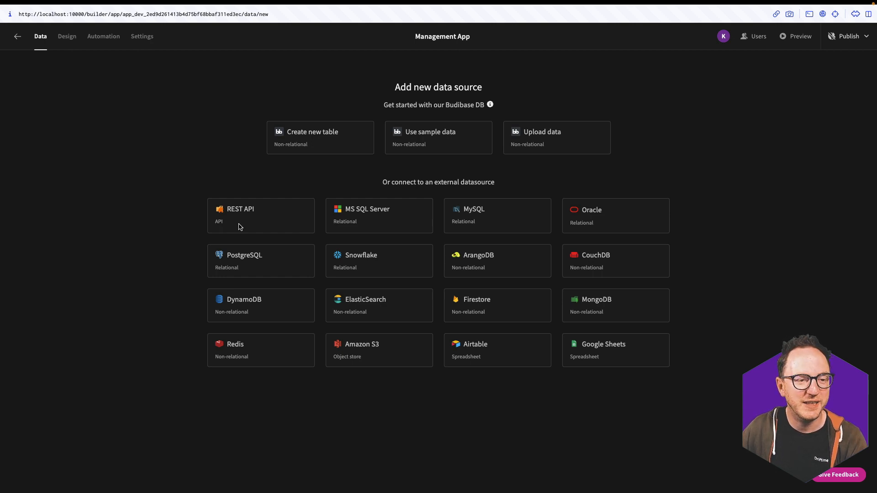
Choose PostgreSQL with host 'host.docket.internal' and database 'assets'
left_click(264, 263)
double_click(406, 120)
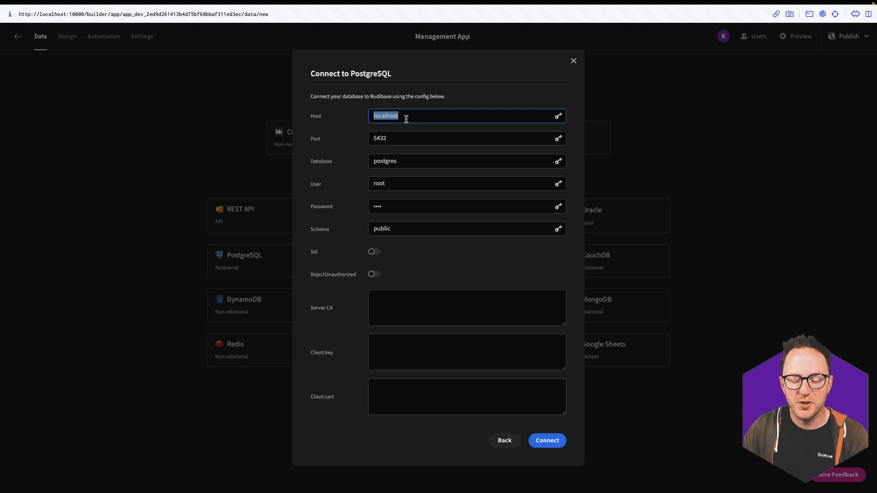
type("host.")
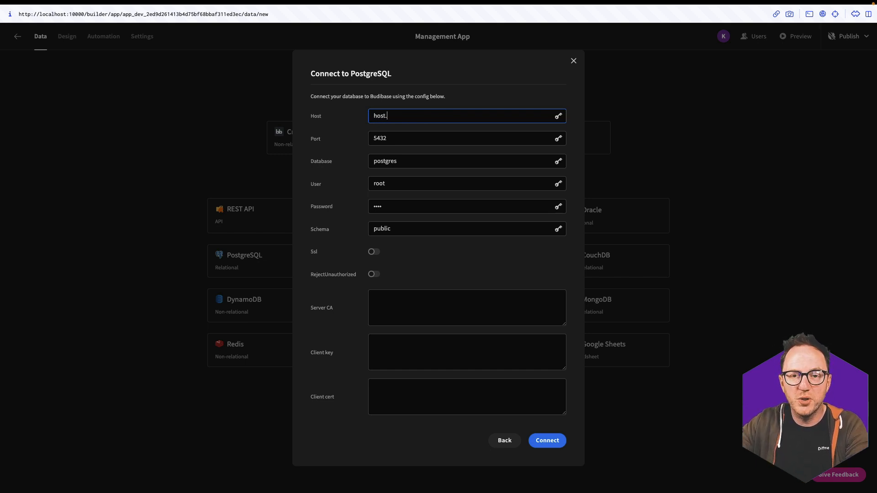
type("docket.internal")
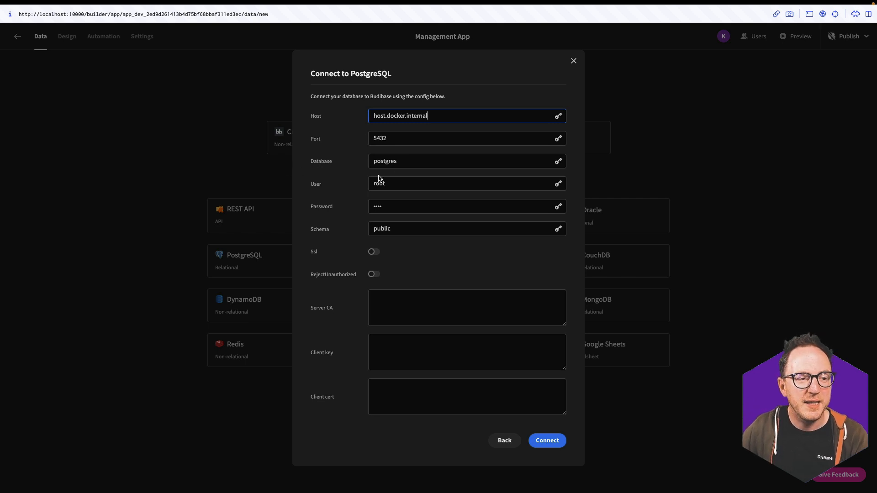
double_click(405, 164)
type("assets")
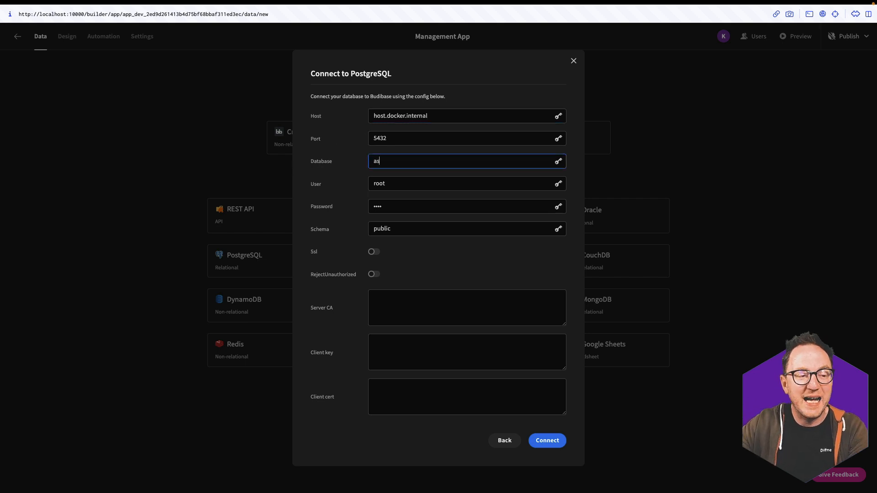
Enter the database user name and password, connect, and fetch all three tables
double_click(413, 183)
type("kevin")
key("Tab")
type("•••••")
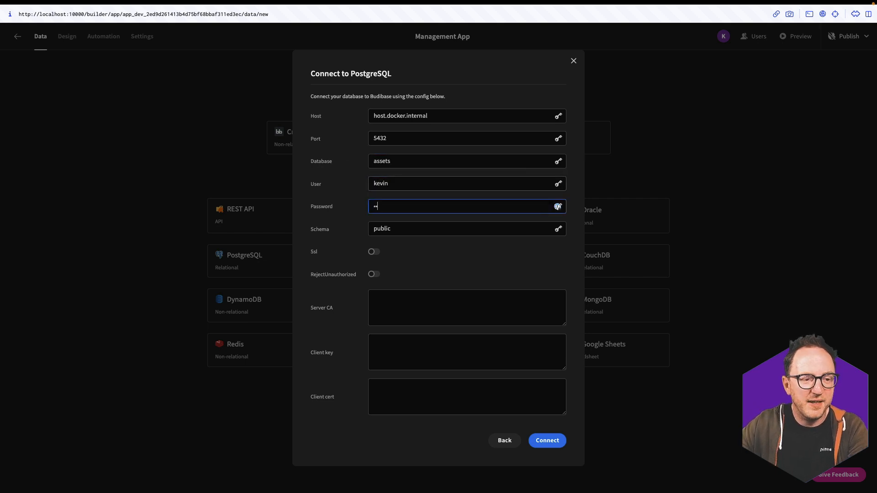
left_click(547, 442)
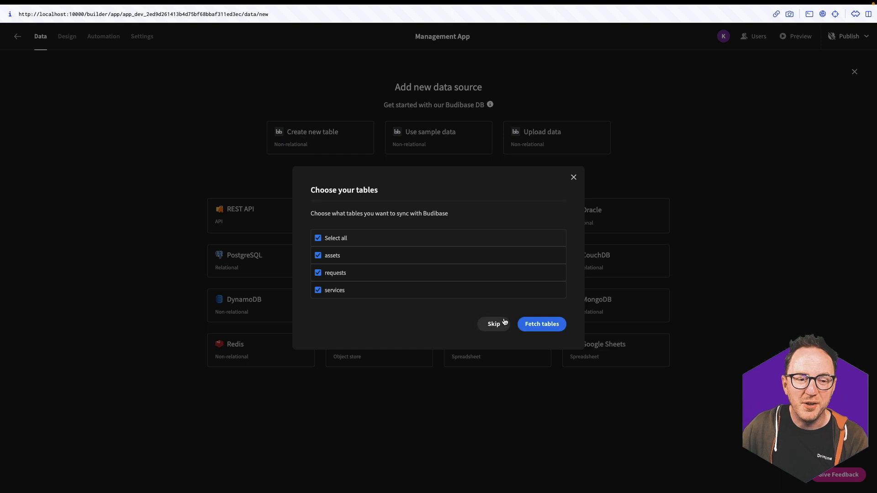
left_click(534, 323)
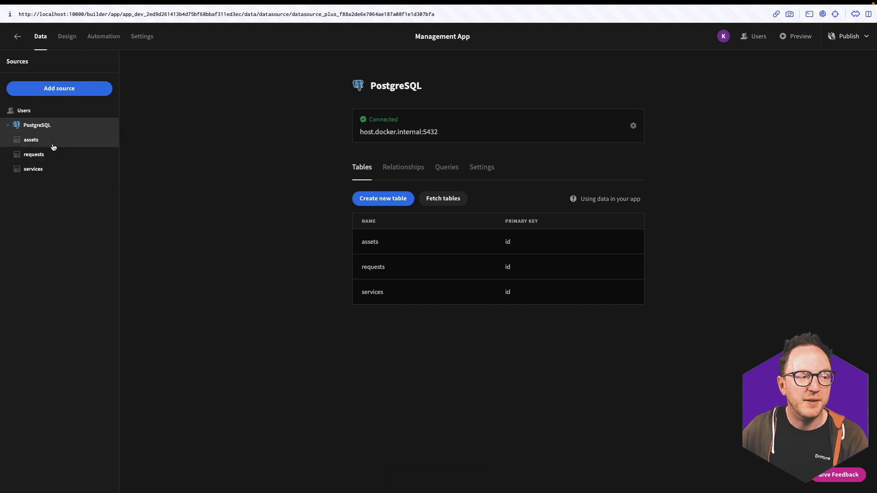
Make Asset Number the display column of the assets table
left_click(67, 142)
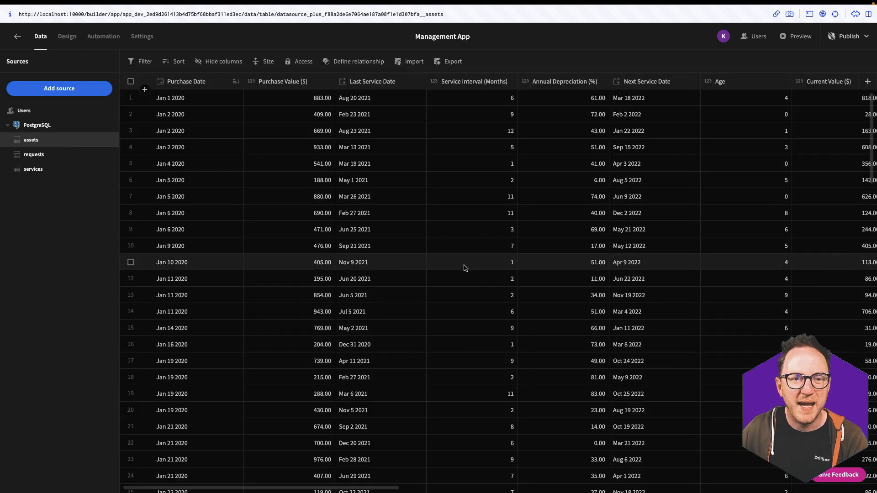
scroll(463, 267, "right", 5)
scroll(463, 268, "right", 12)
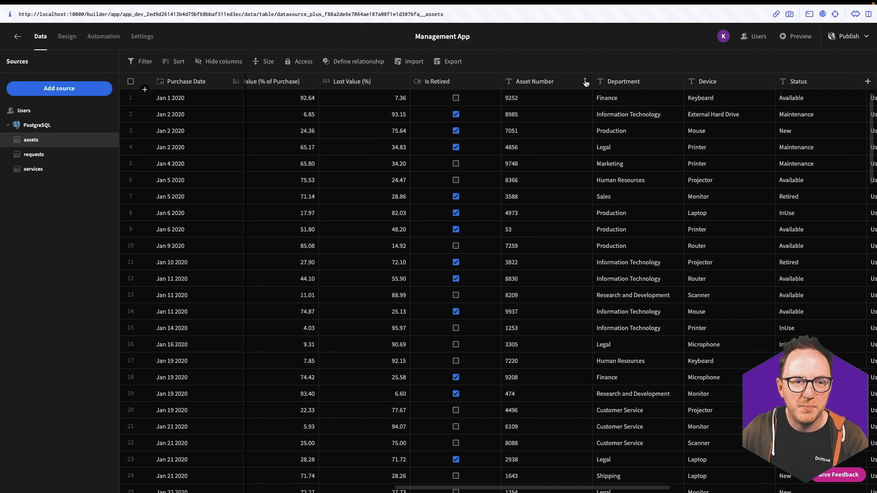
left_click(585, 82)
left_click(554, 114)
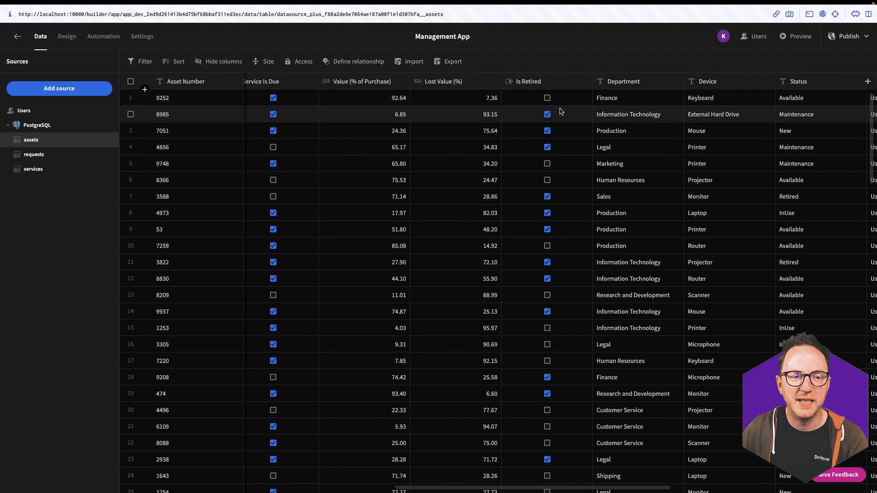
scroll(463, 226, "left", 9)
Browse the requests and services tables, then return to assets
left_click(34, 154)
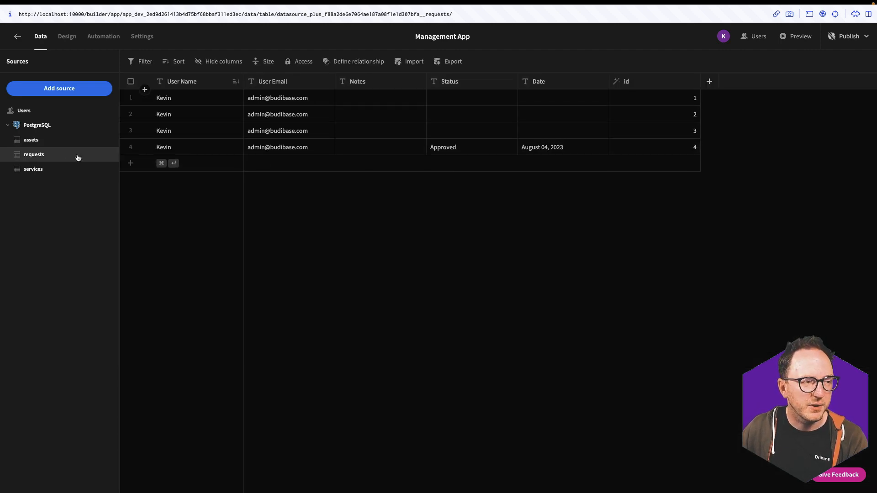
left_click(50, 169)
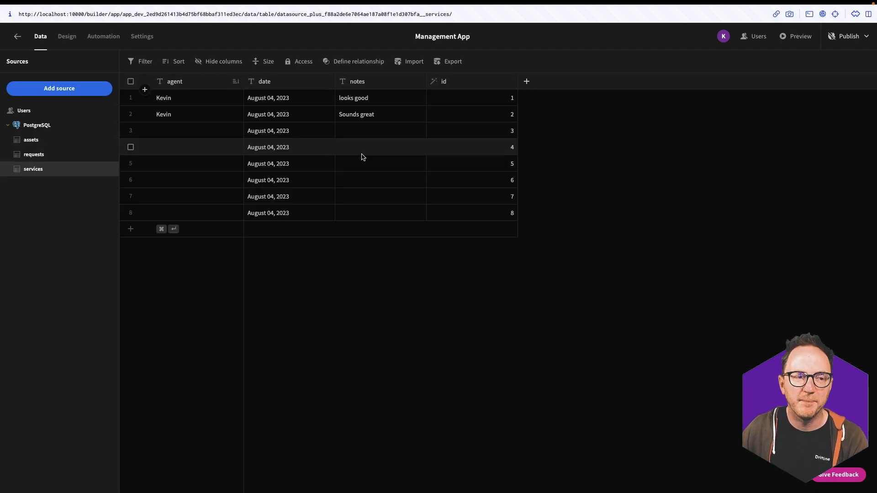
left_click(76, 141)
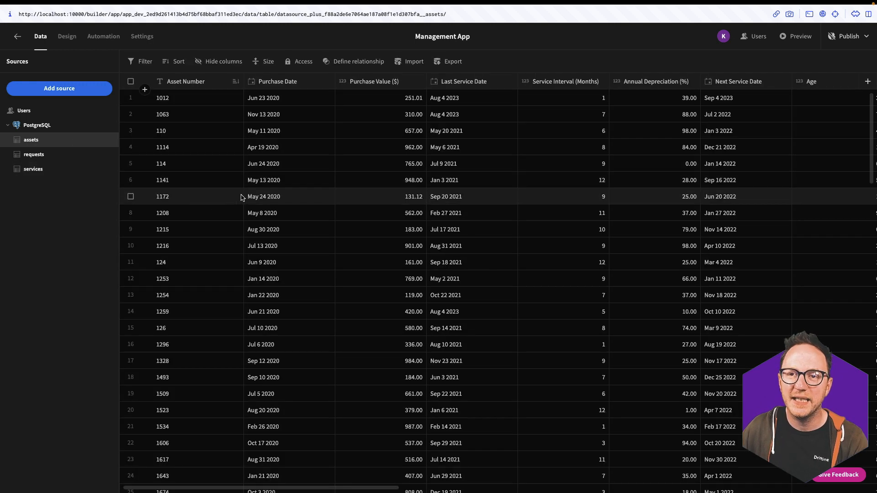
Start a relationship from assets to the requests table using id as foreign key
left_click(362, 67)
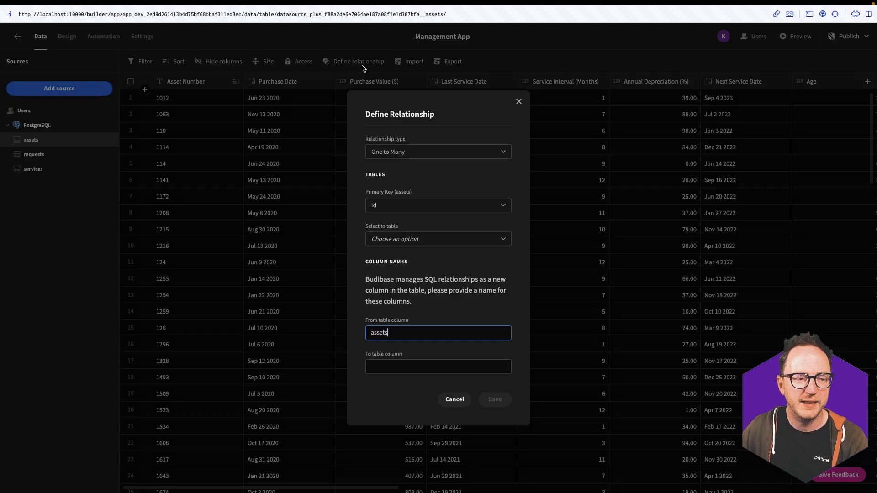
left_click(395, 239)
left_click(388, 286)
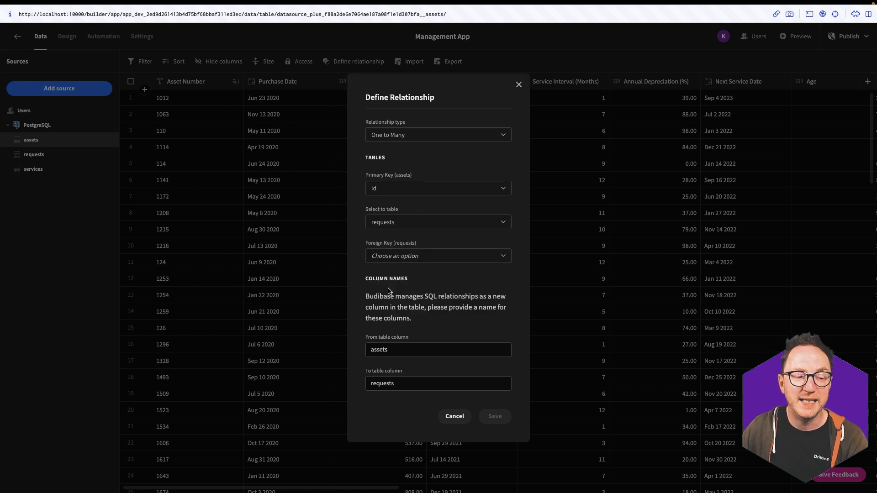
left_click(396, 256)
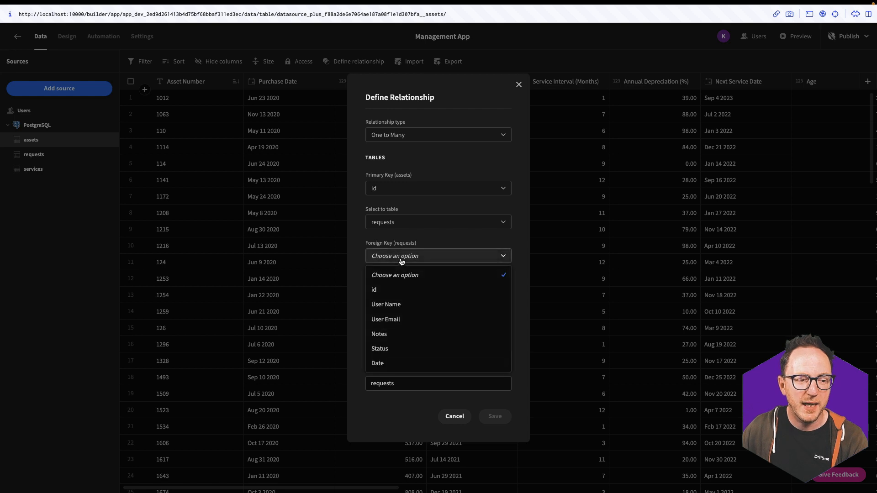
left_click(385, 291)
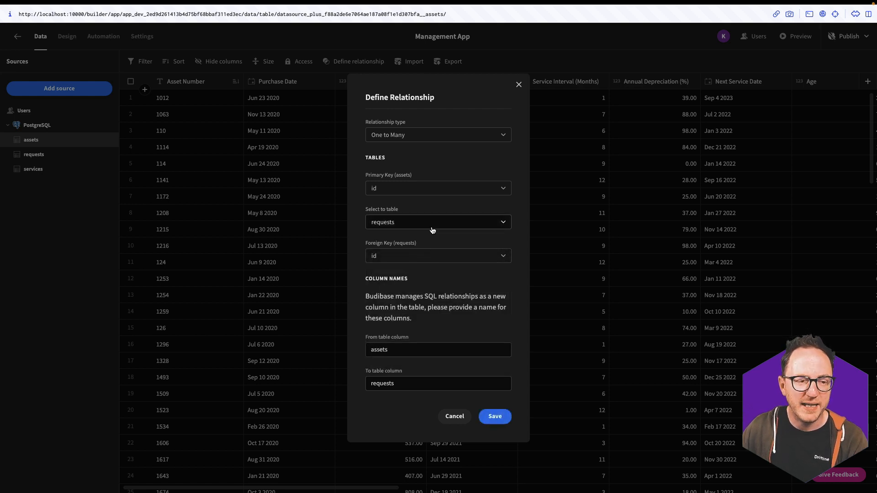
Name the columns AssetBeingRequested and PersonRequesting and save the relationship
left_click_drag(396, 353, 353, 351)
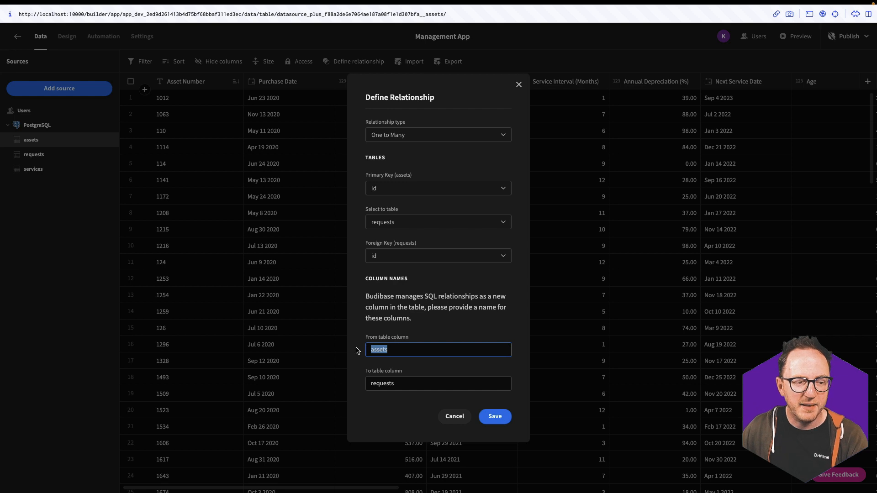
type("A")
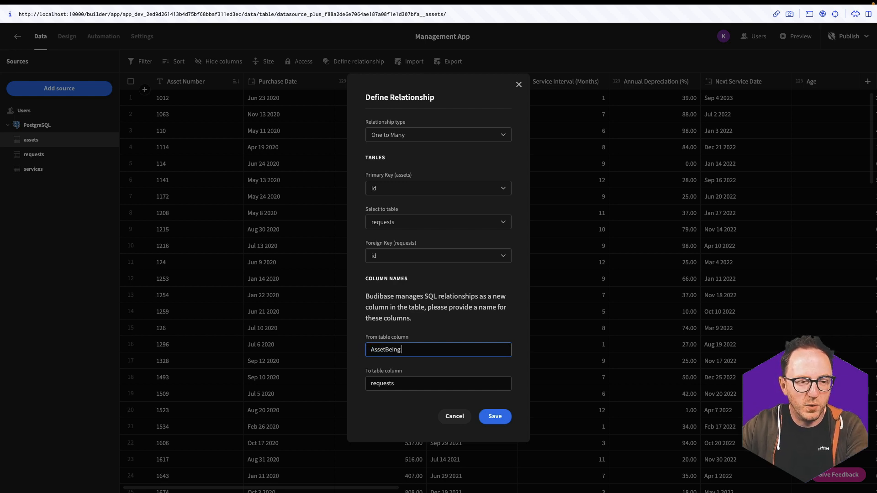
type("ssetBeingRequested")
left_click(386, 379)
double_click(387, 383)
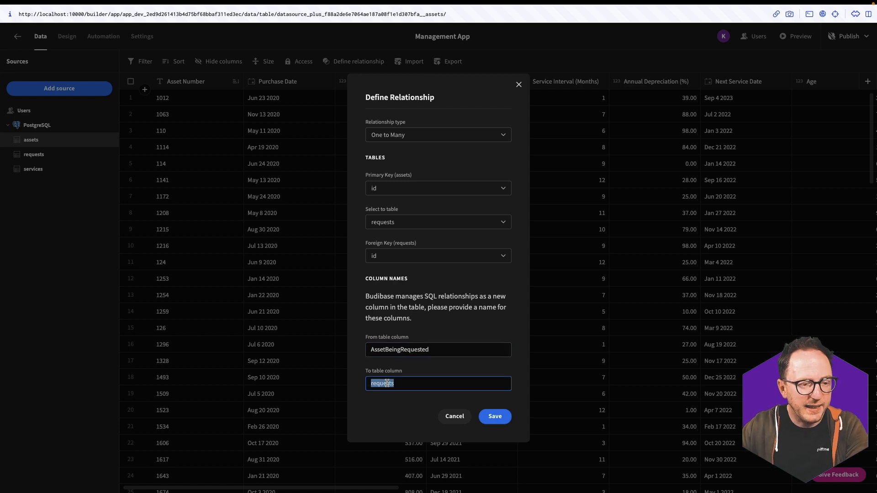
type("Per")
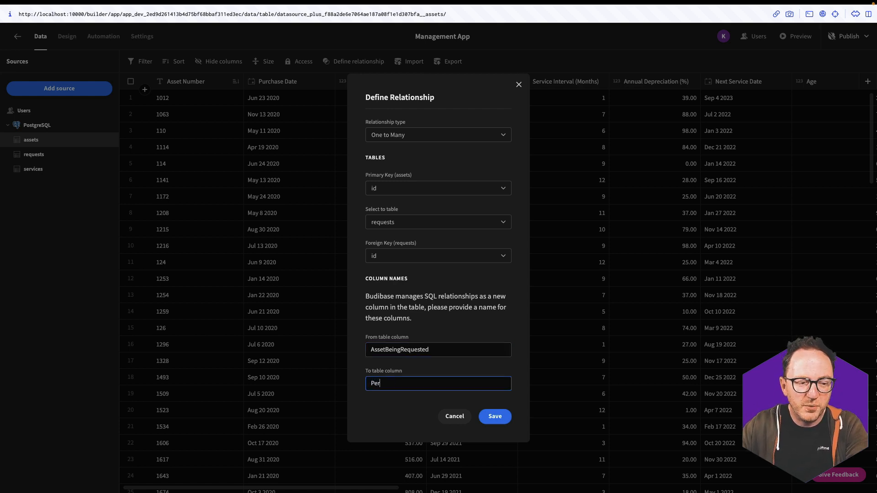
type("sonRequesting")
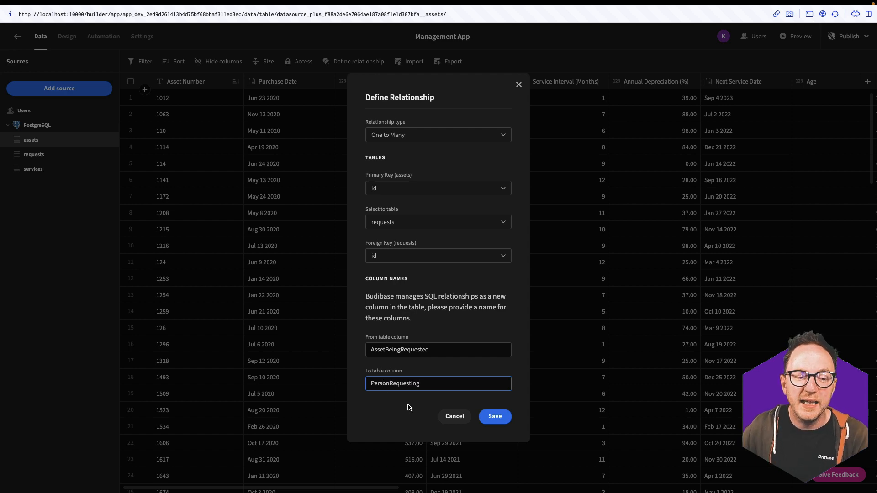
left_click(486, 418)
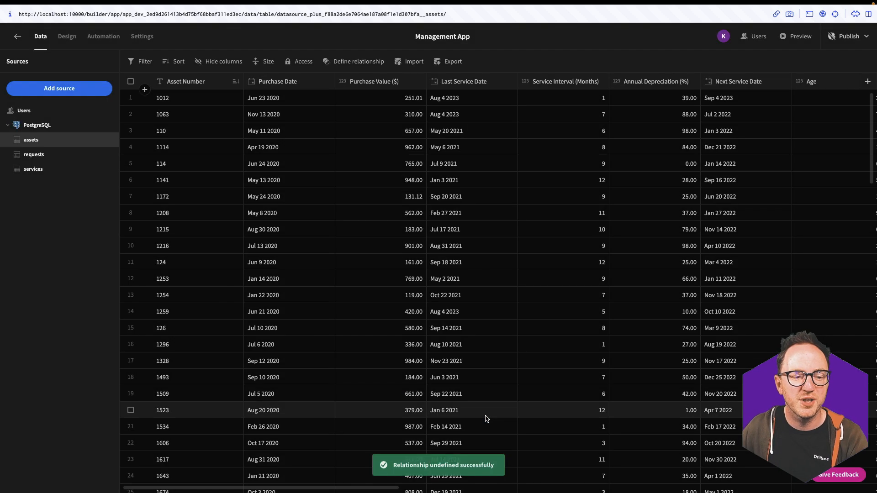
Make User Email the display column of the requests table
left_click(34, 155)
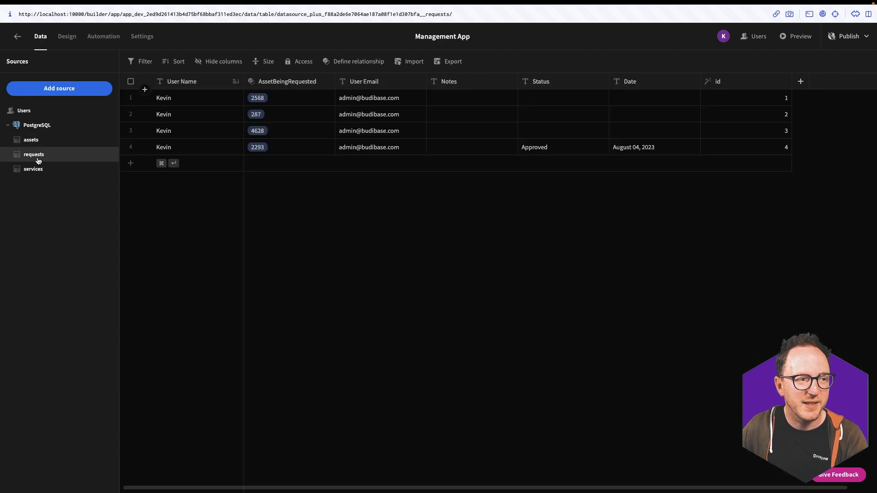
left_click(418, 83)
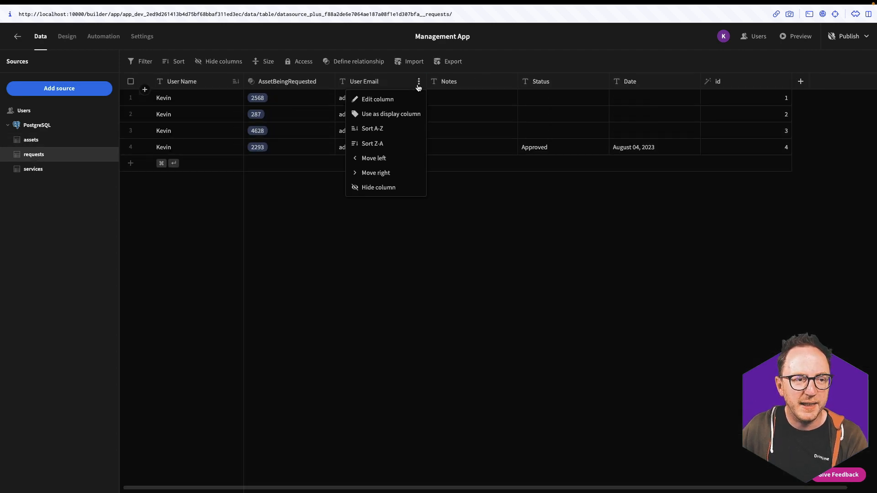
left_click(391, 114)
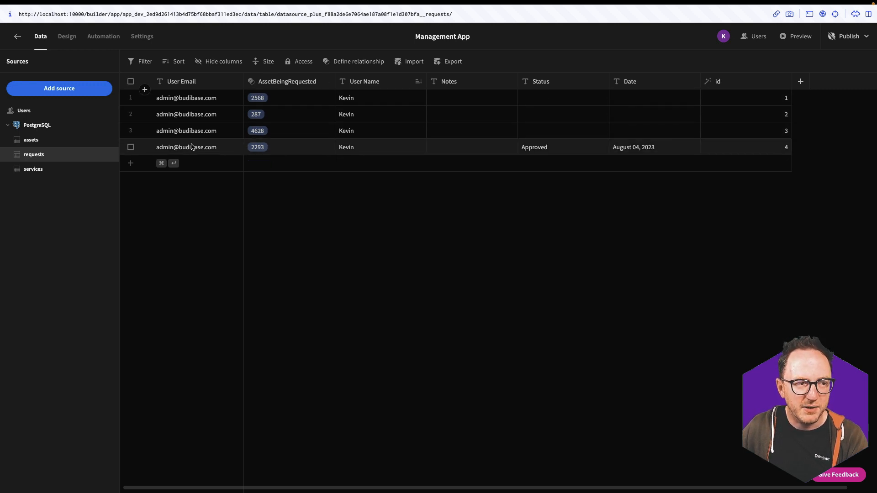
Scroll through the assets table to check the PersonRequesting column
left_click(72, 142)
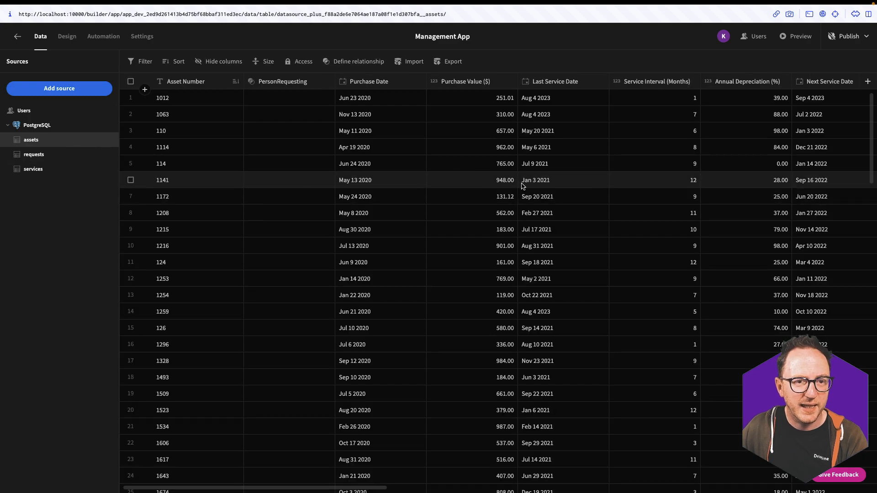
scroll(521, 184, "right", 10)
scroll(520, 186, "left", 10)
scroll(301, 285, "down", 1)
scroll(300, 286, "down", 13)
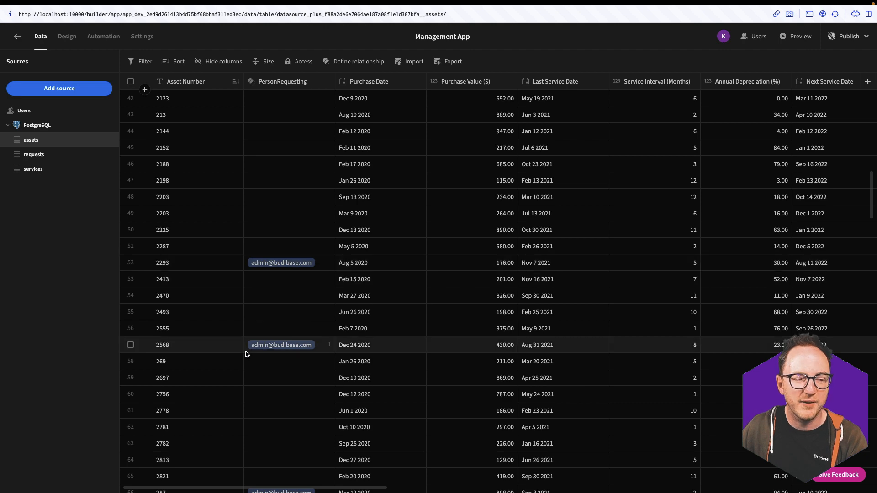
scroll(245, 353, "down", 2)
scroll(309, 403, "up", 15)
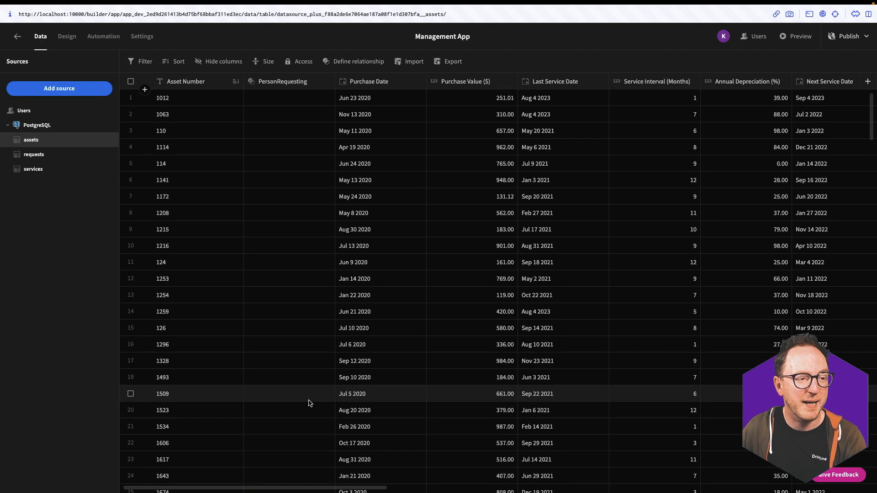
Begin a relationship from assets to the services table using id as foreign key
left_click(355, 63)
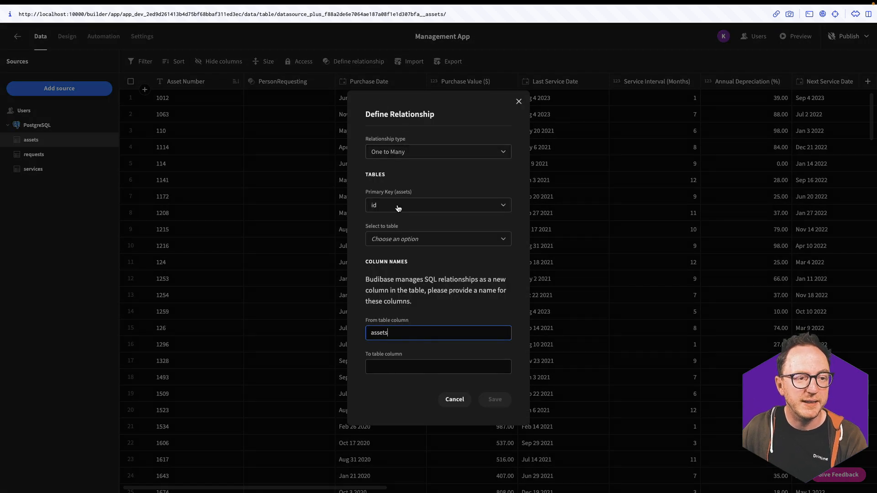
left_click(395, 240)
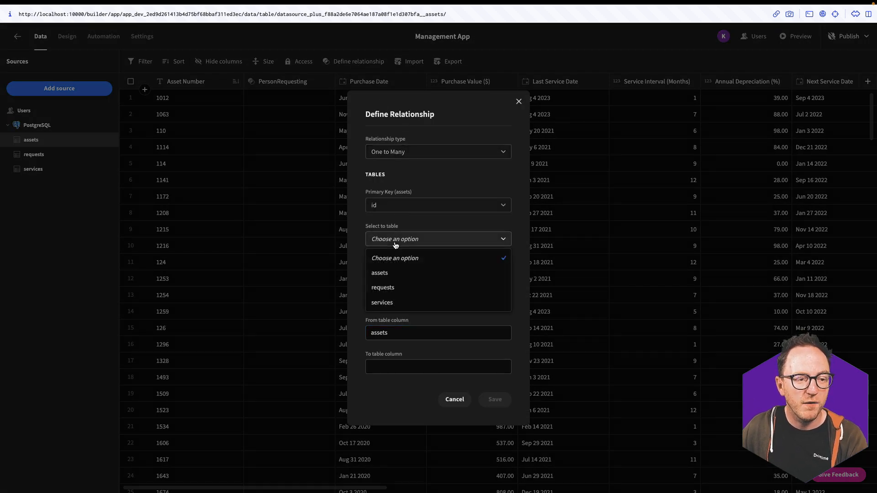
left_click(386, 302)
left_click(428, 255)
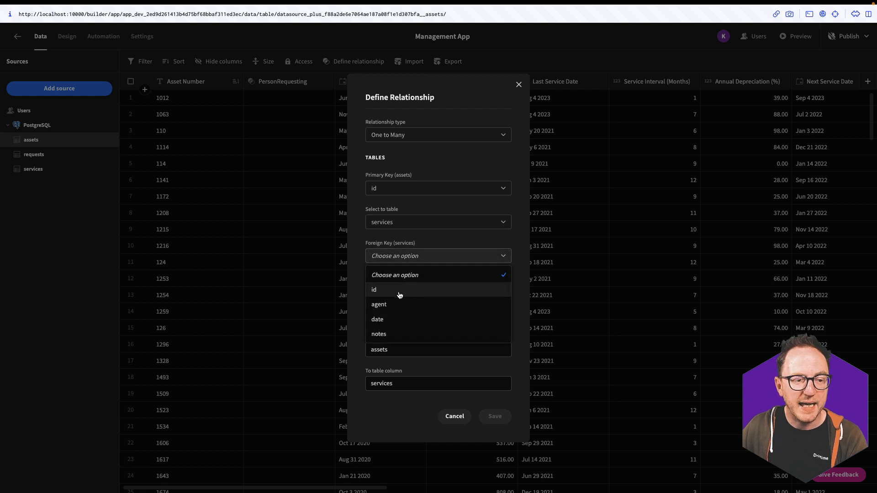
left_click(399, 291)
Name the columns AssetServiced and DateOfServices, save, and view the services table
double_click(392, 348)
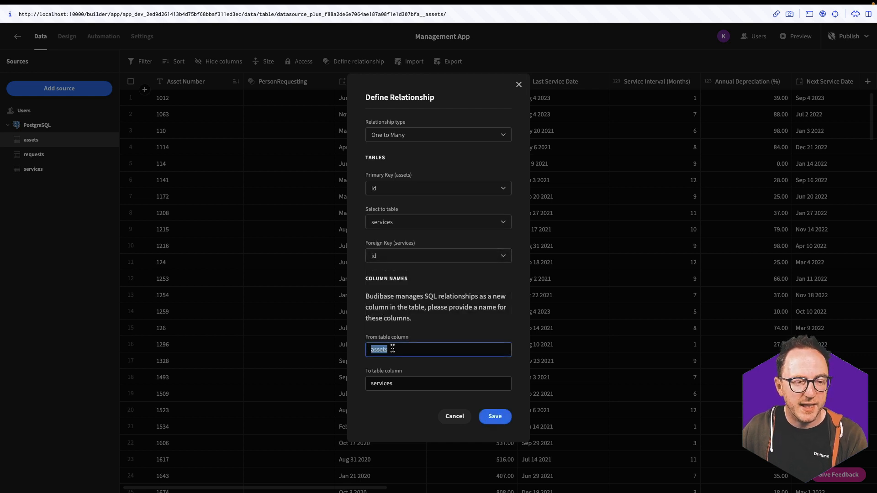
type("As")
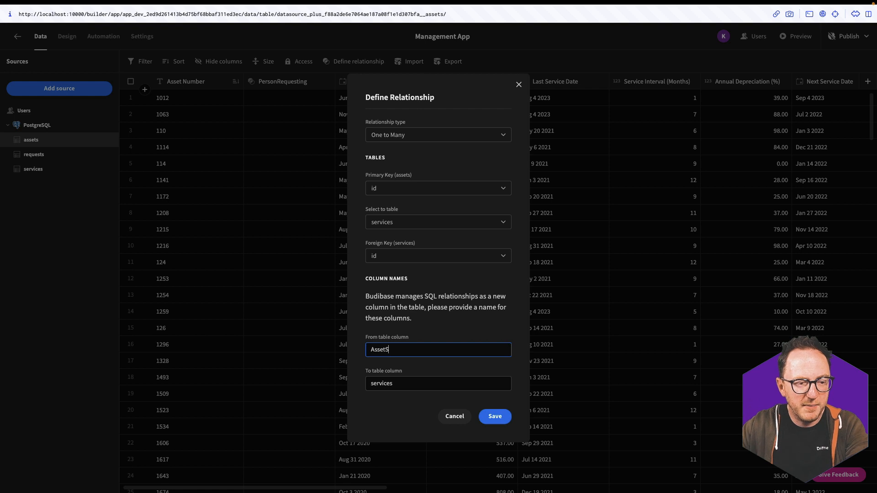
type("setServiced")
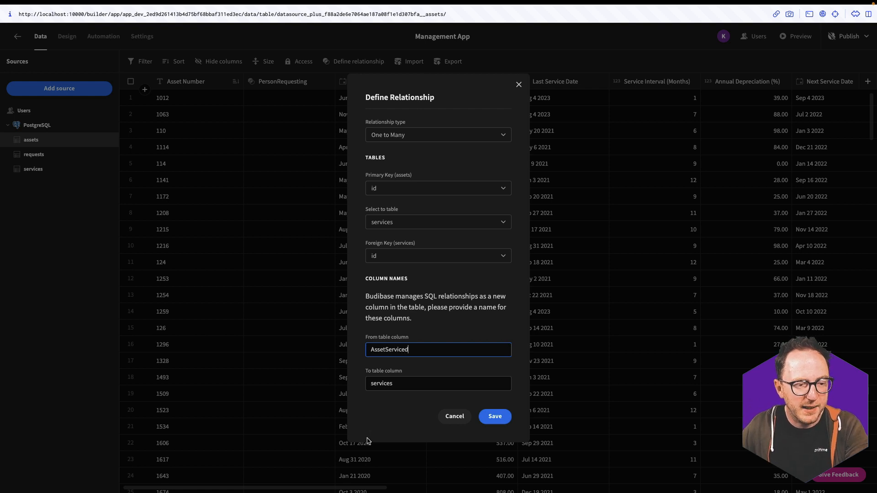
left_click(396, 374)
double_click(393, 383)
type("DateOfS")
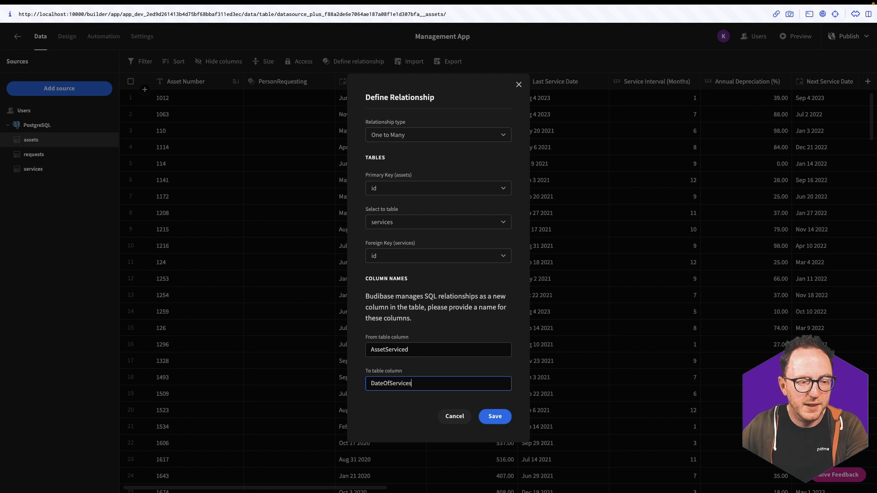
left_click(495, 416)
left_click(71, 168)
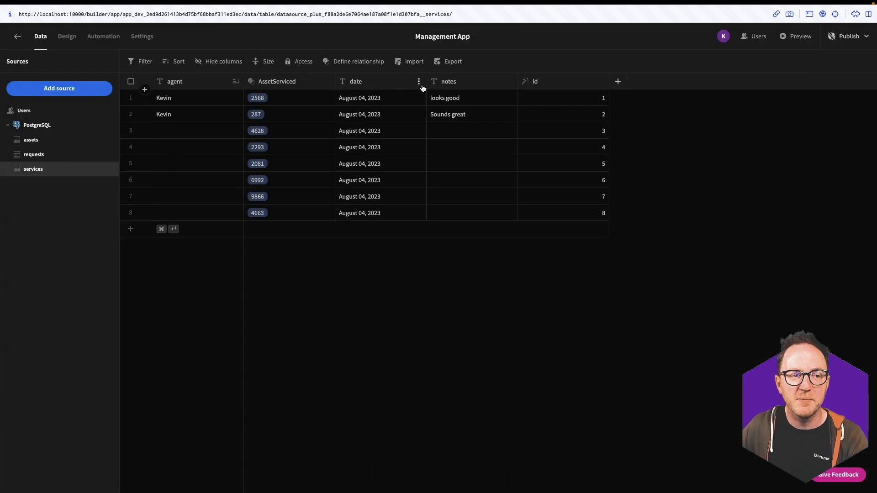
Set date as the services table's display column and confirm assets show service dates
left_click(419, 82)
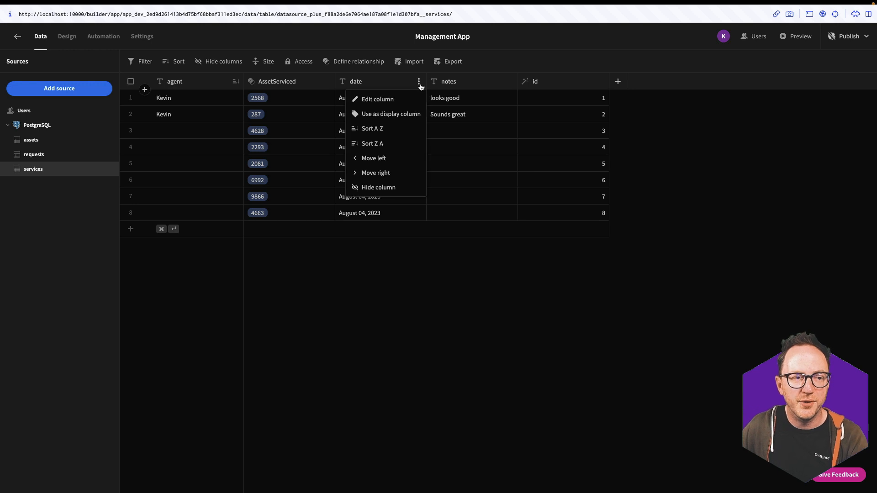
left_click(392, 117)
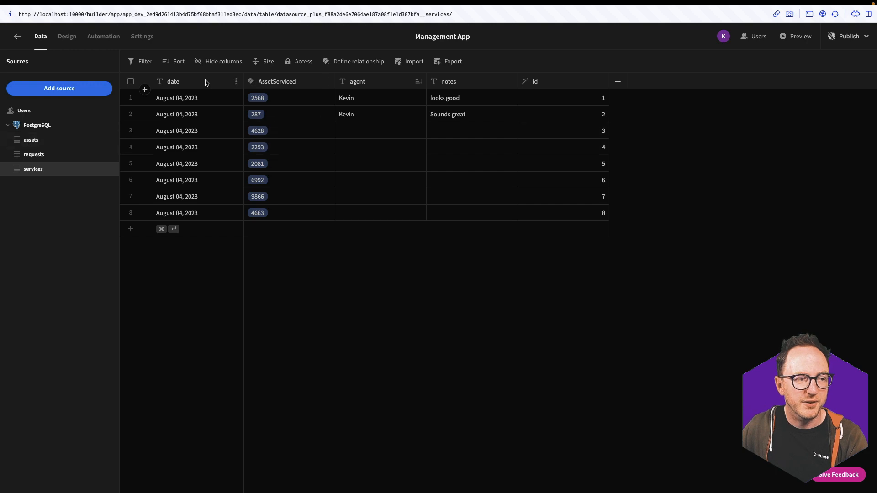
left_click(63, 141)
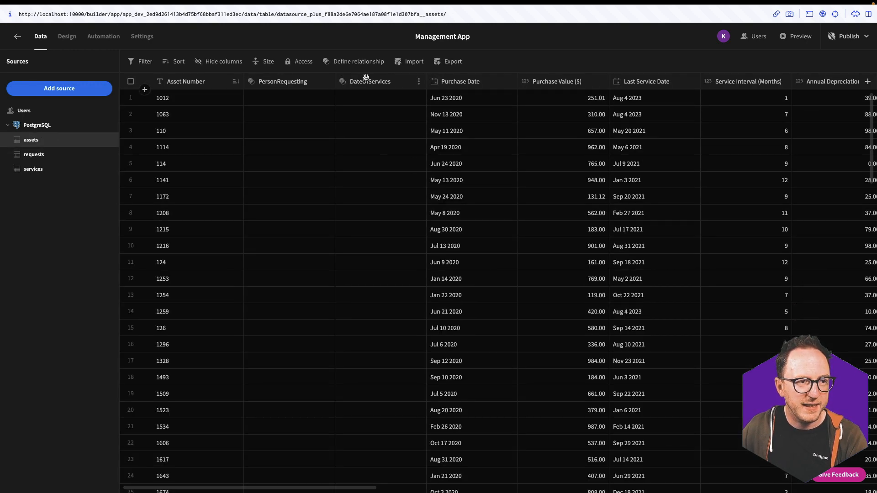
scroll(348, 210, "down", 9)
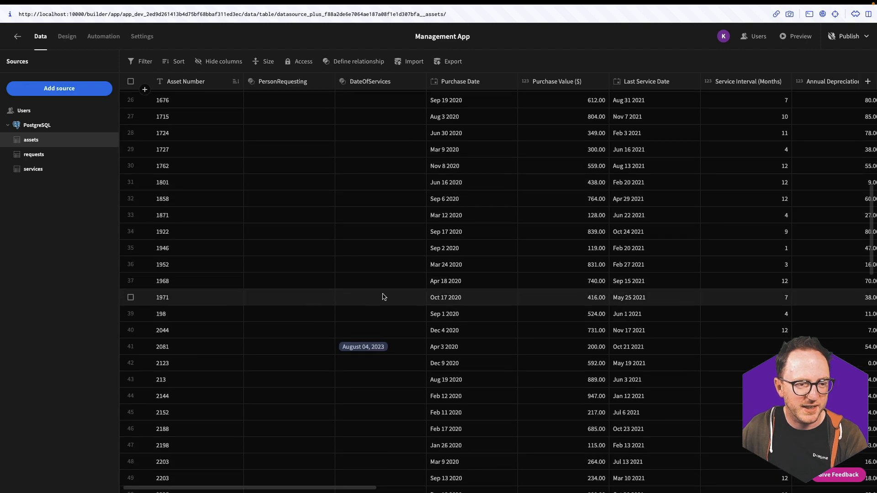
scroll(359, 297, "down", 8)
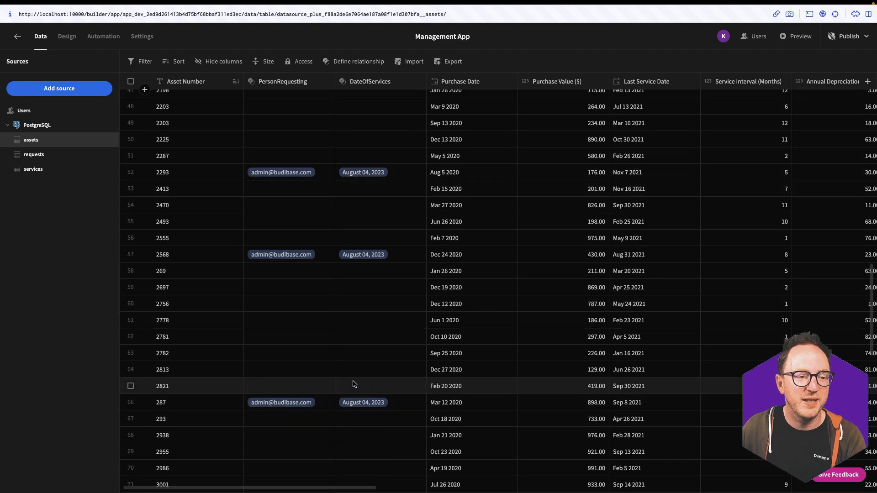
scroll(363, 362, "up", 15)
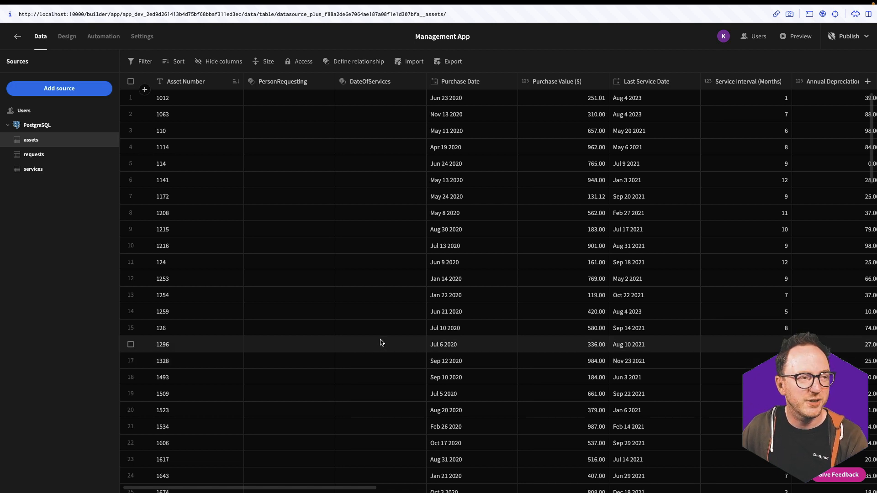
left_click(68, 38)
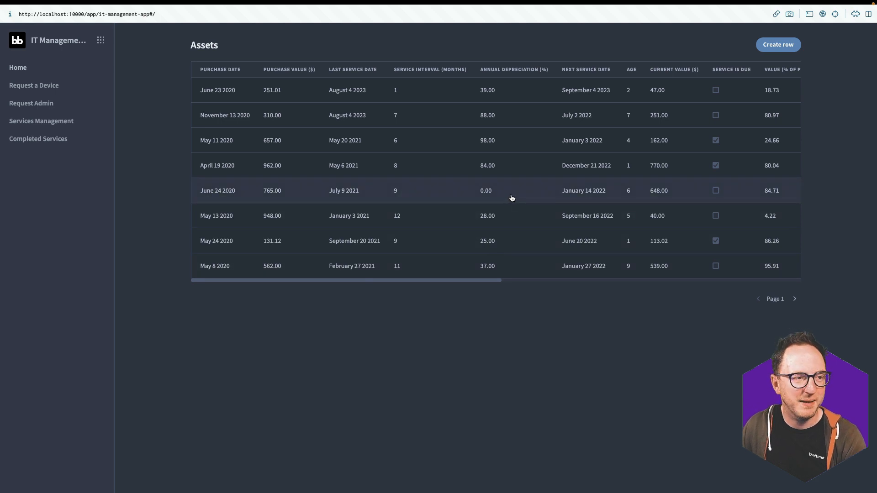
Inspect asset 1012's details panel and the new-asset form, then return to the builder's Home screen
left_click(195, 91)
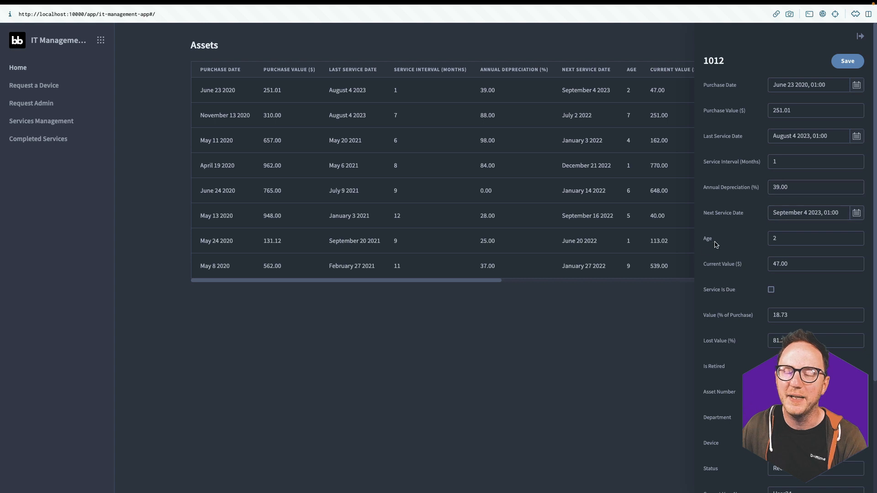
left_click(582, 292)
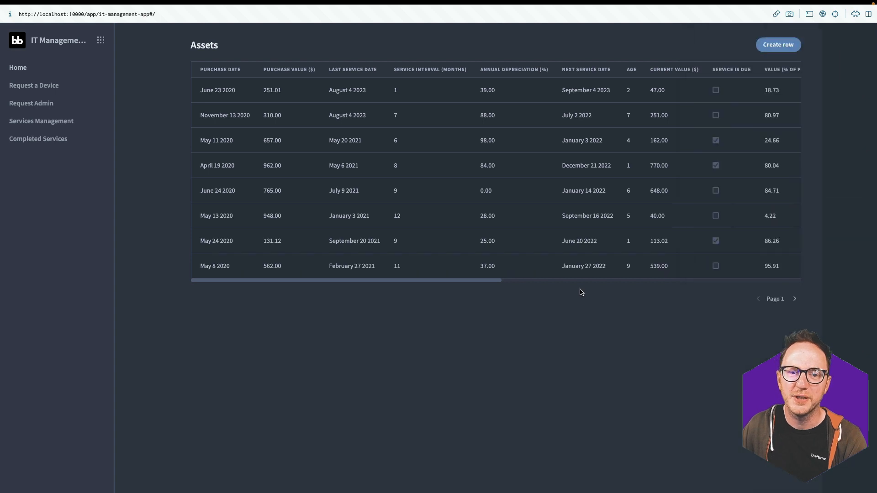
left_click(766, 44)
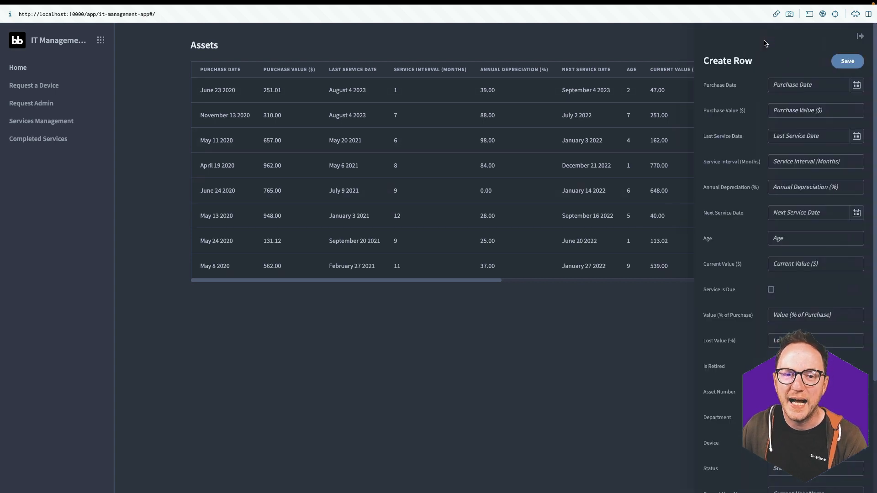
left_click(556, 318)
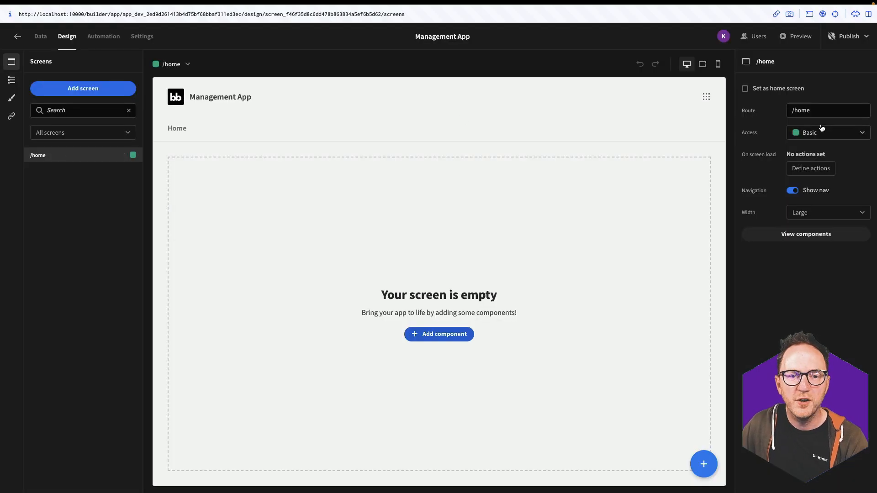
left_click(203, 209)
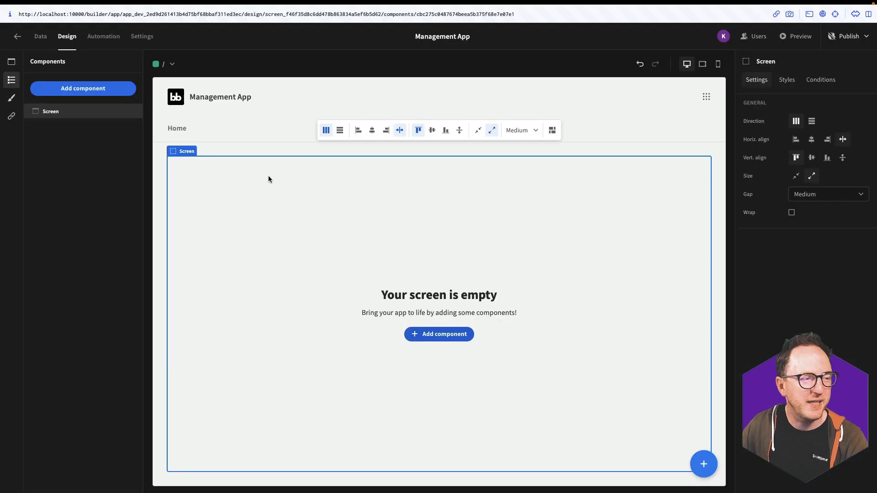
Move the app navigation into a side bar and apply the Nord theme
left_click(11, 116)
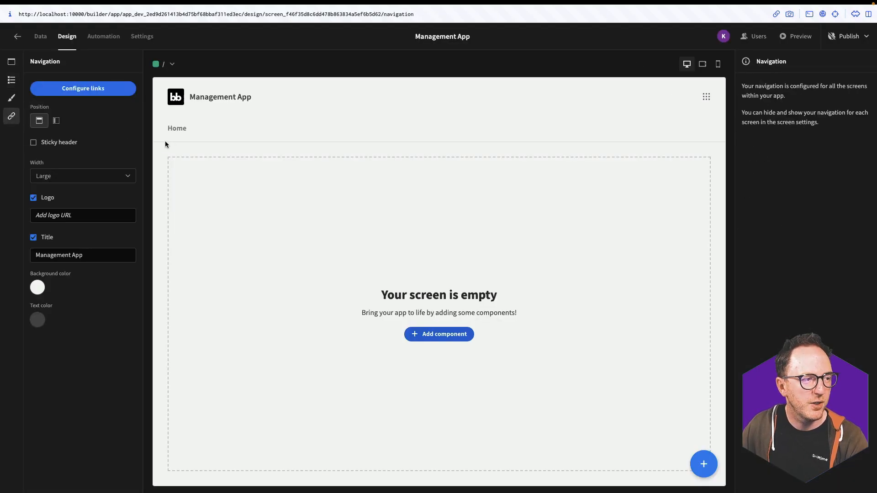
left_click(53, 120)
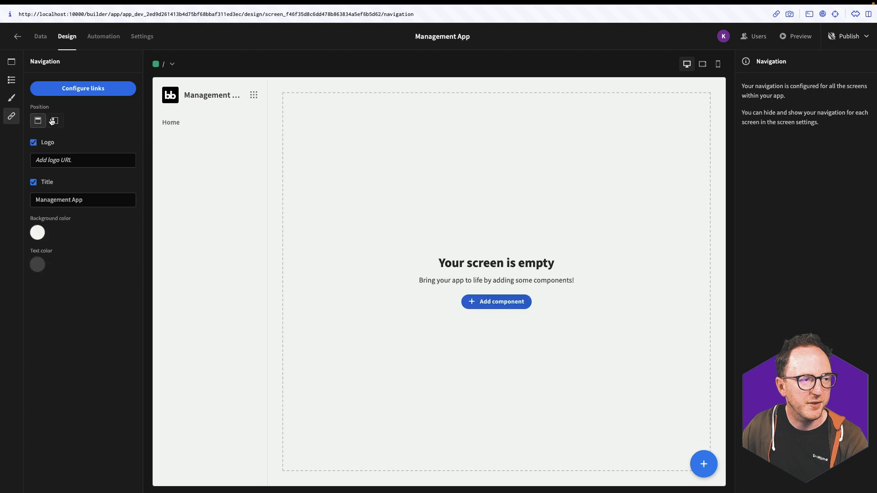
left_click(12, 97)
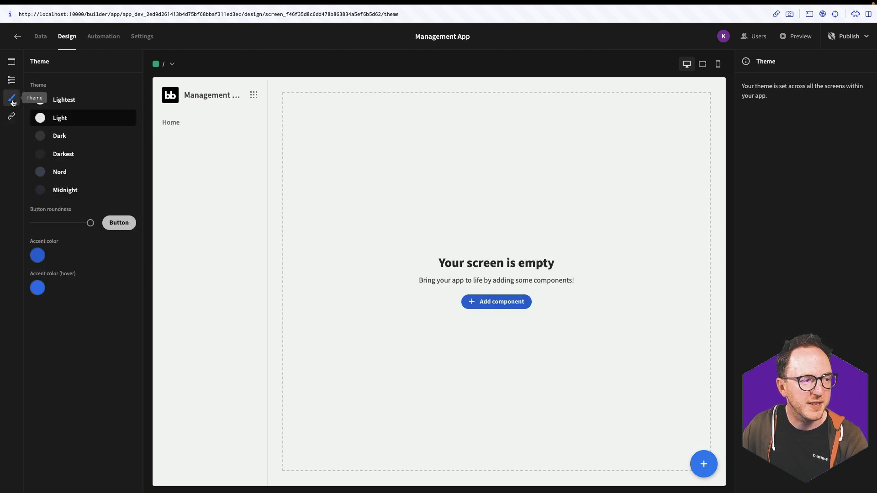
left_click(37, 173)
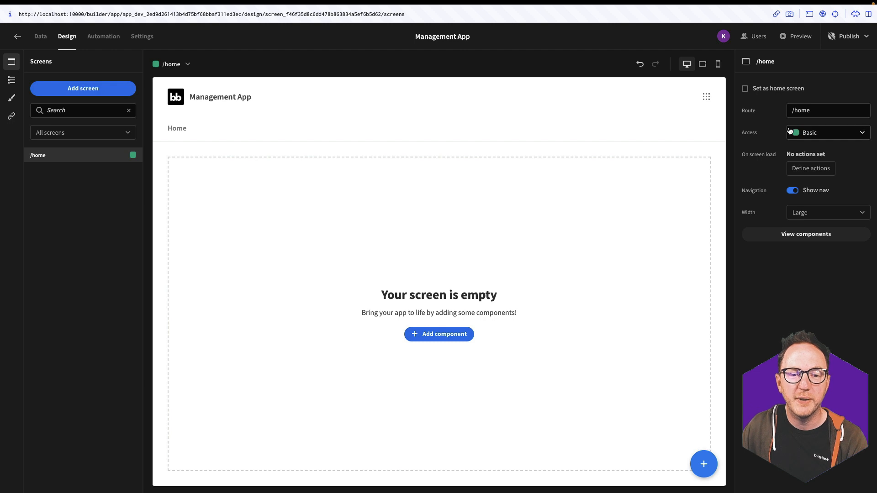
Apply the Nord theme and move the app navigation into a side bar
left_click(12, 79)
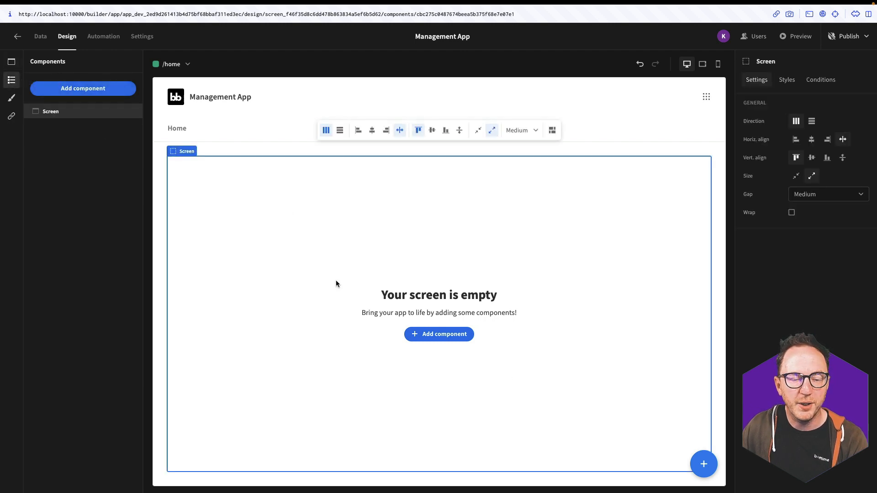
left_click(12, 98)
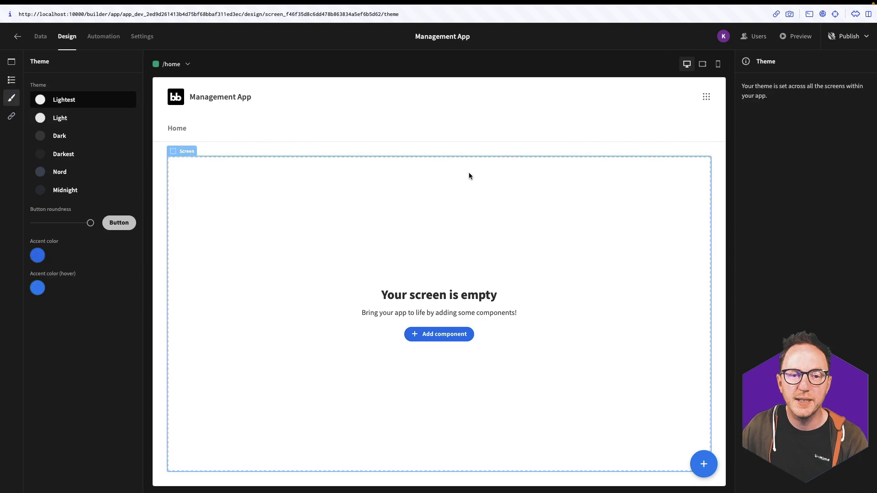
left_click(68, 174)
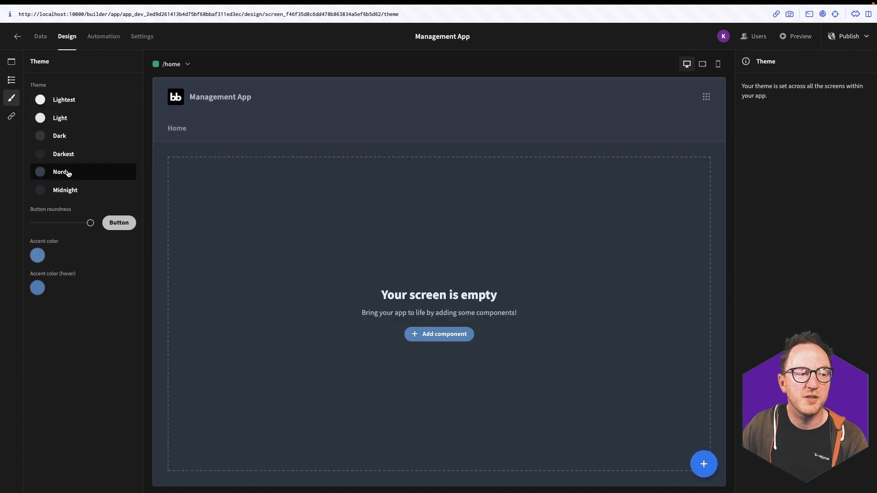
left_click(12, 116)
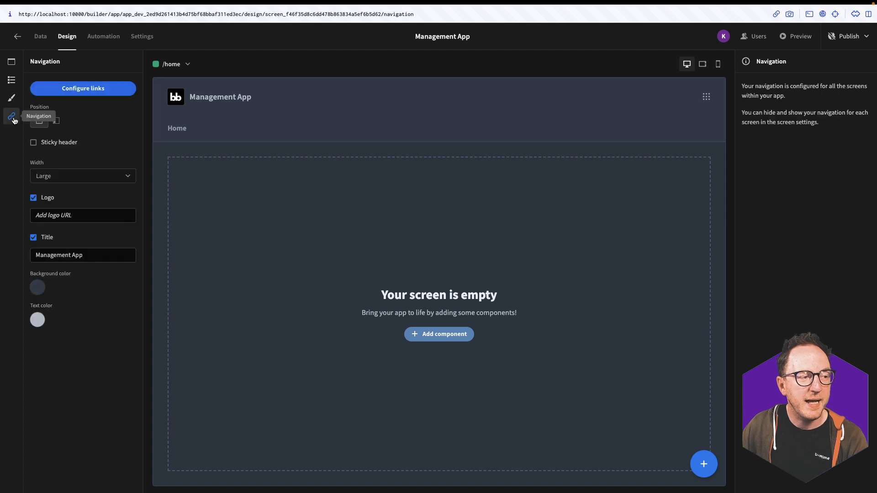
left_click(55, 121)
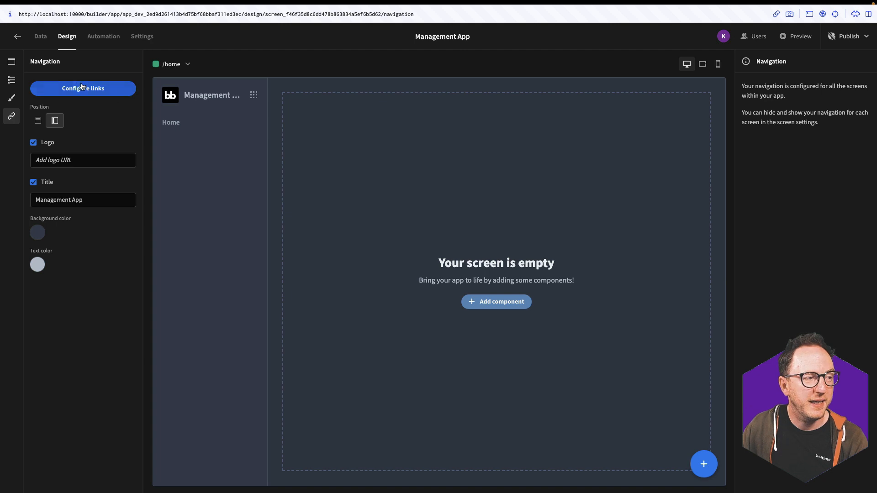
Generate a list-view screen from the assets table with Basic access
left_click(11, 61)
left_click(68, 87)
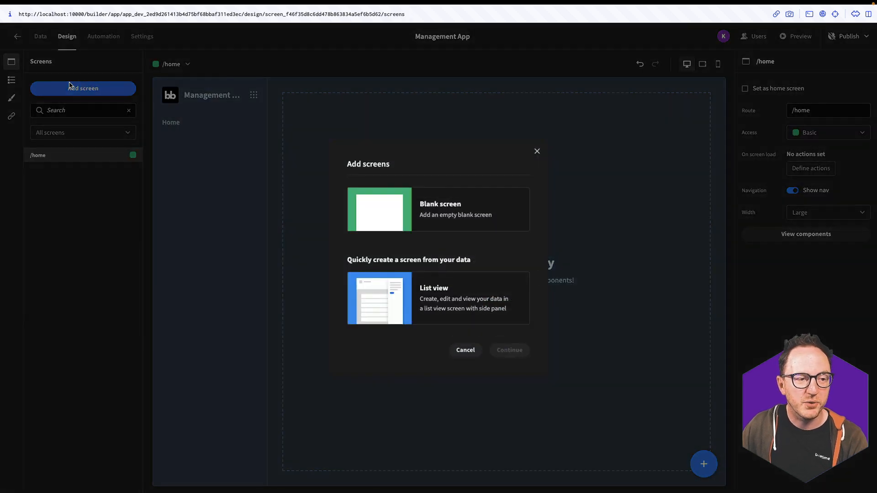
left_click(445, 306)
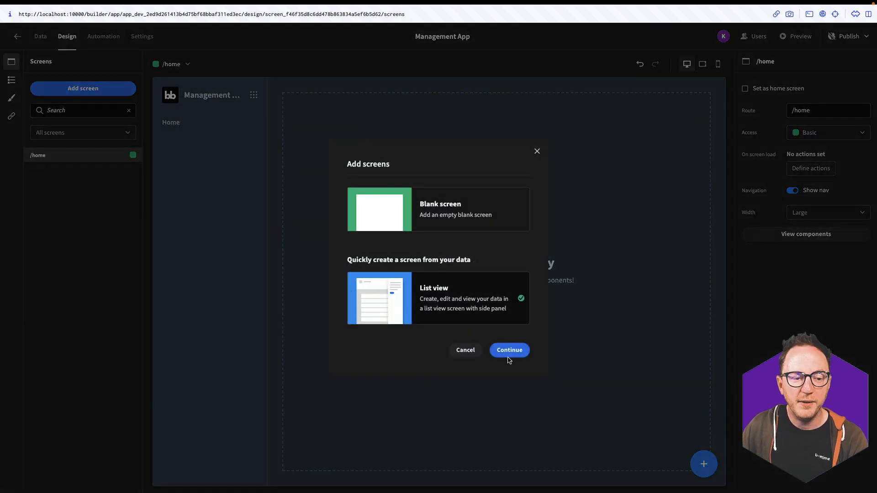
left_click(509, 351)
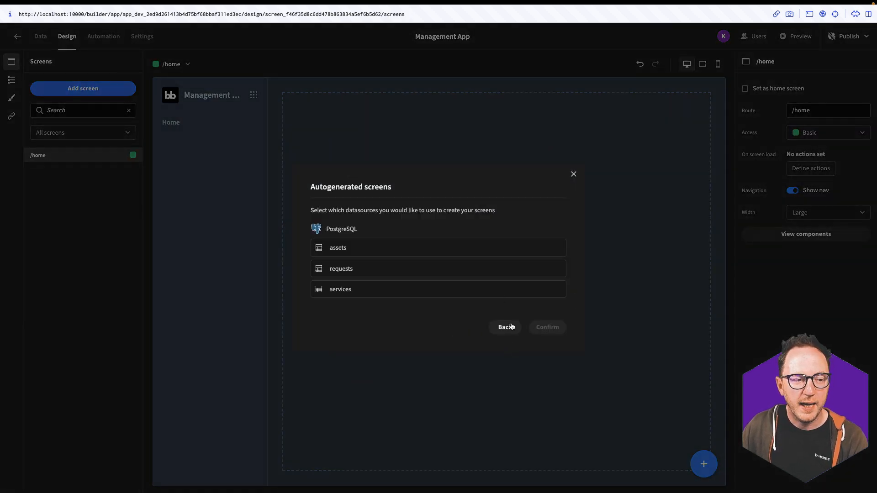
left_click(347, 255)
left_click(547, 327)
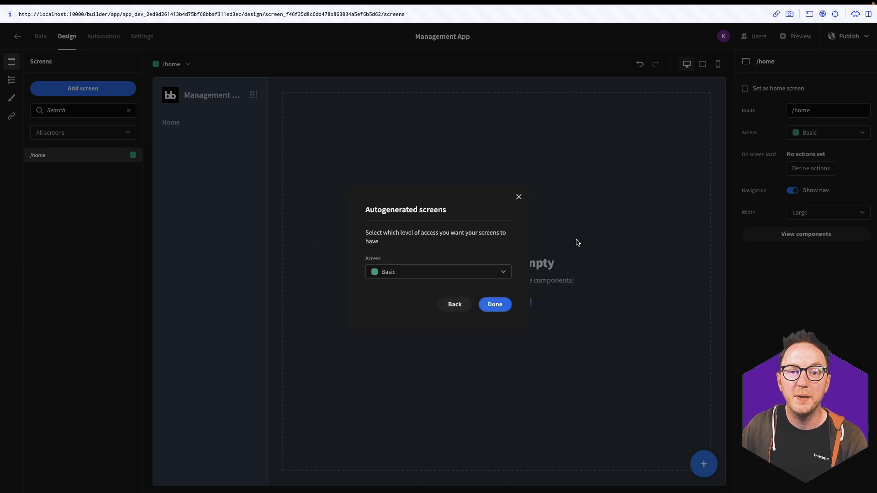
left_click(402, 275)
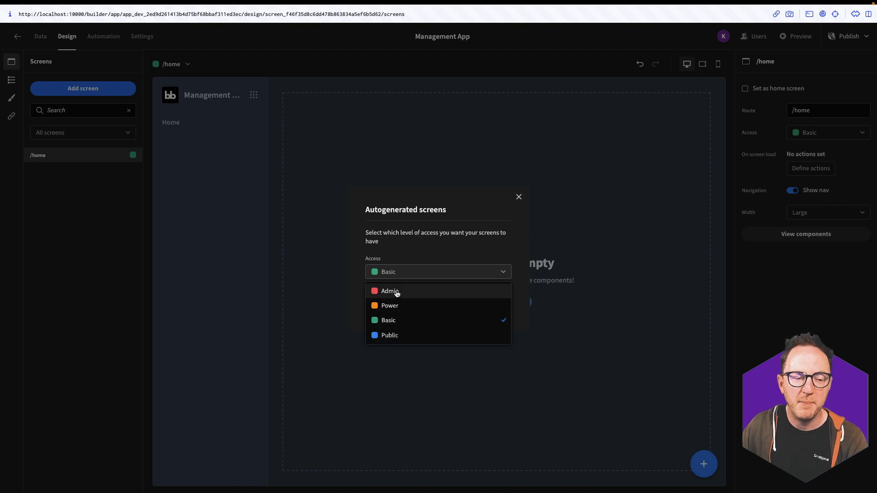
left_click(428, 274)
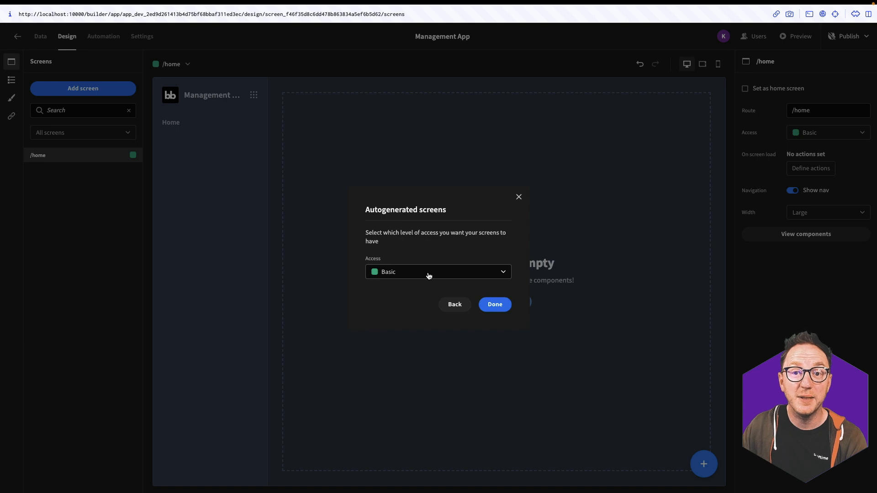
left_click(487, 306)
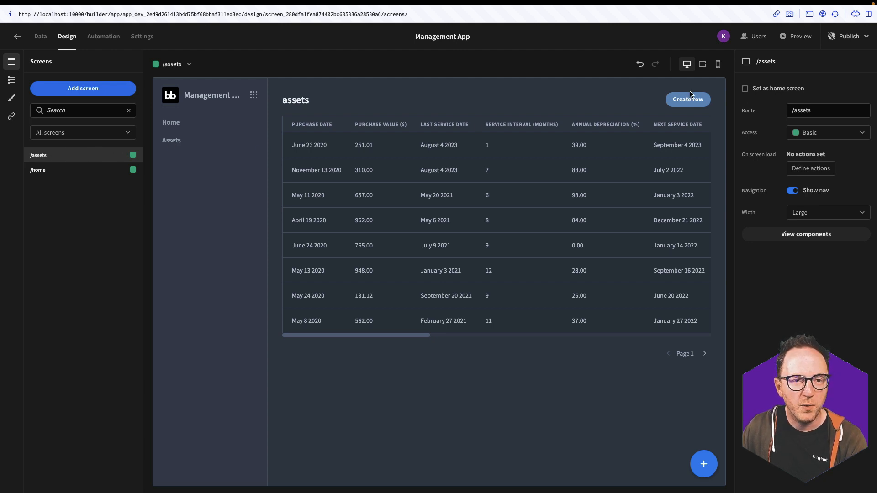
Capitalise the assets table block's title to 'Assets'
left_click(324, 108)
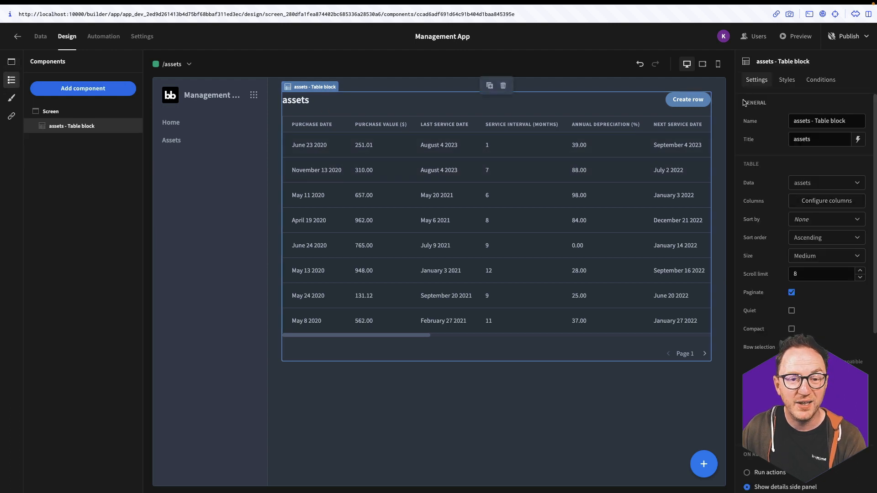
left_click_drag(797, 142, 784, 147)
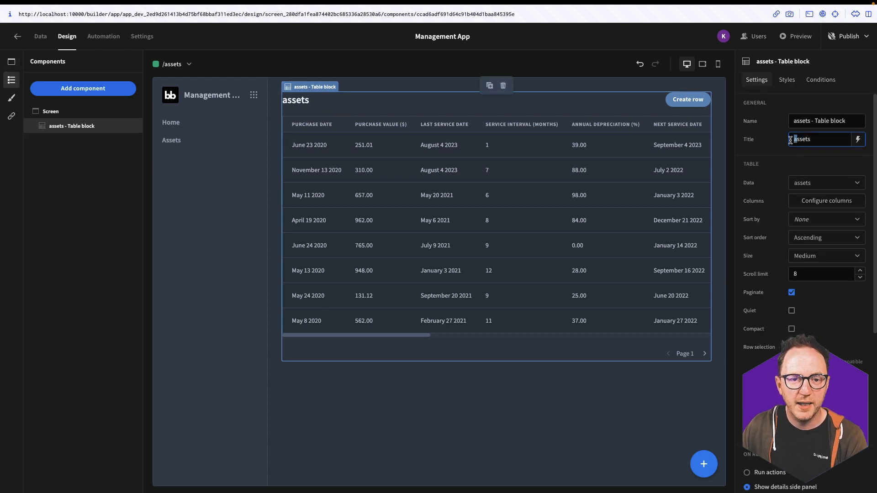
type("A")
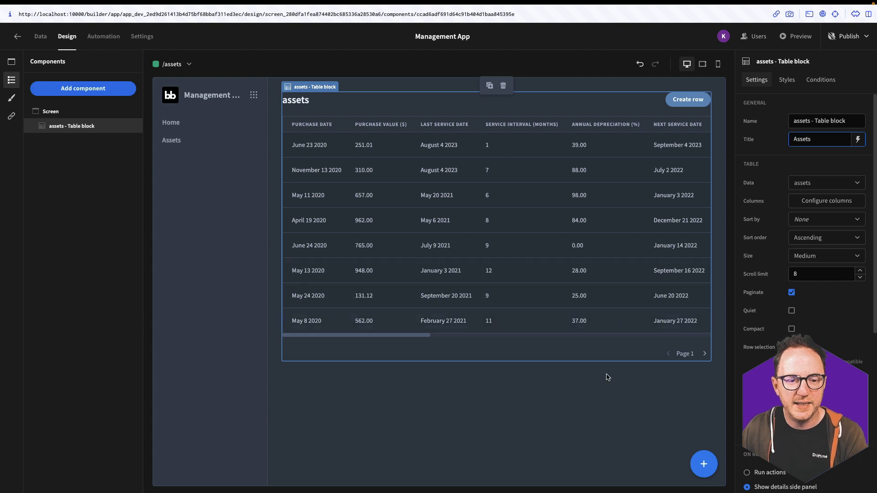
left_click(601, 389)
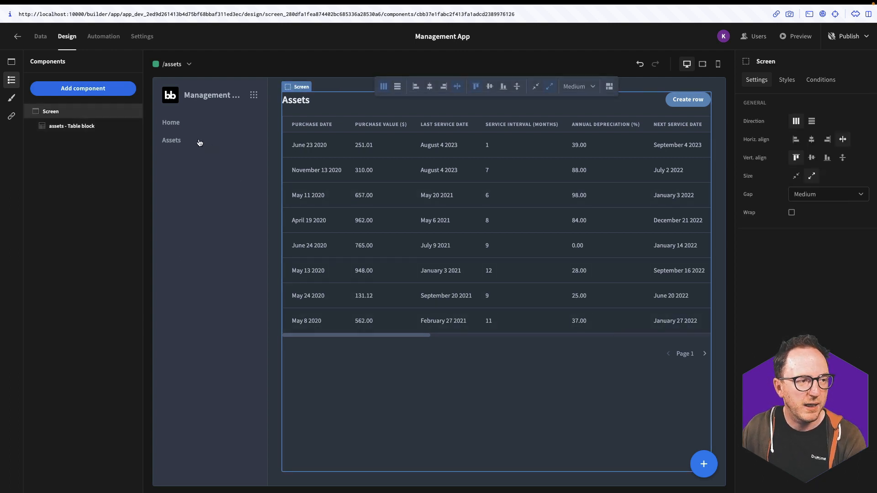
Change the assets screen's route from /assets to /
left_click(165, 141)
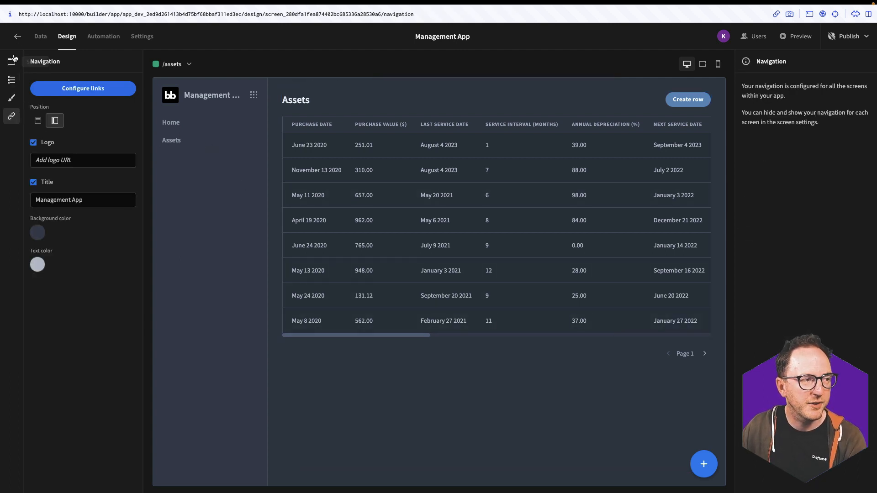
left_click(12, 62)
double_click(830, 110)
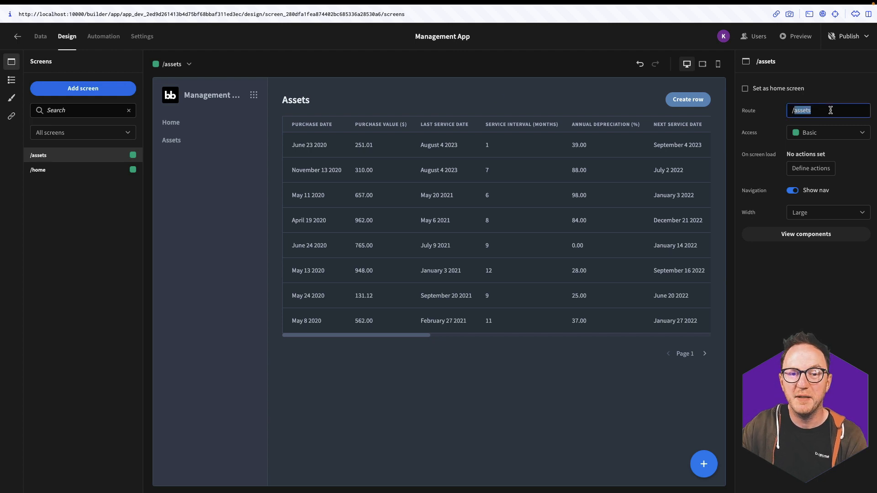
key("ctrl+x")
left_click(478, 364)
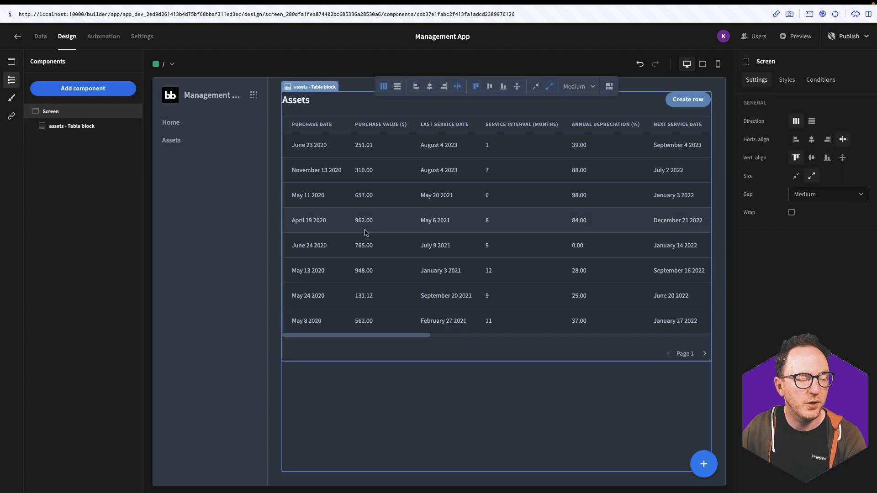
left_click(9, 122)
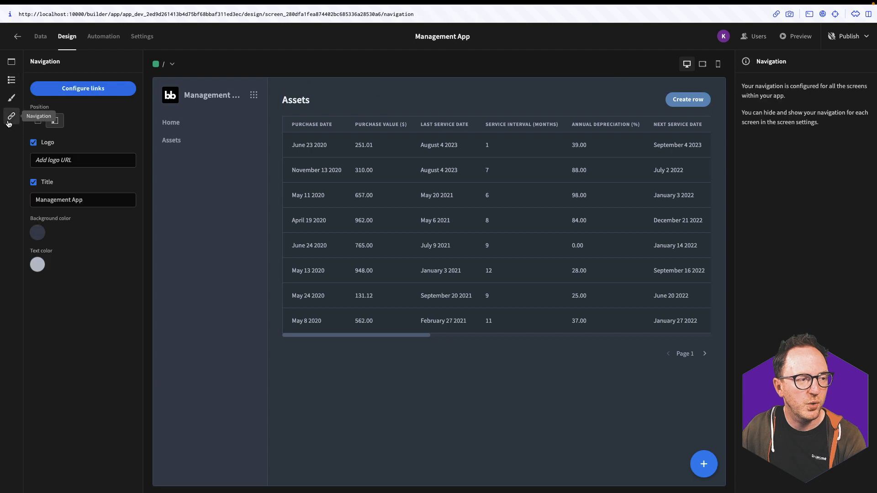
Reduce the navigation to a single Home link pointing to /, then preview the app
left_click(76, 89)
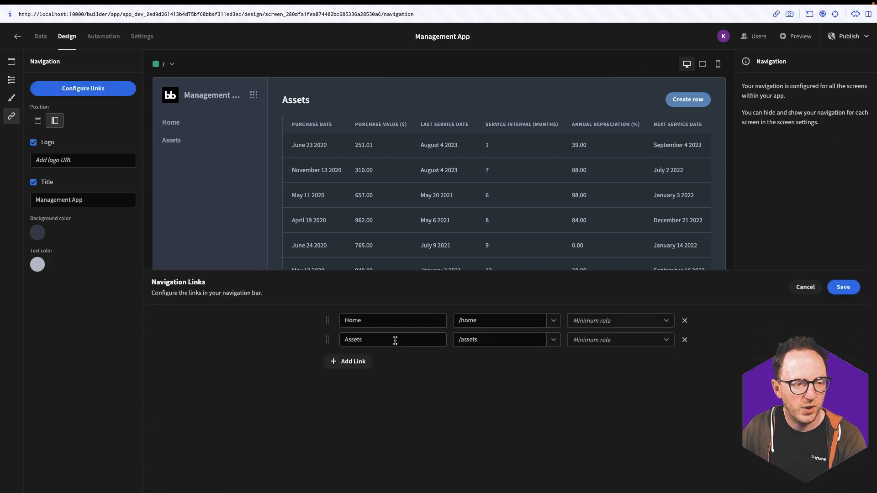
left_click(685, 321)
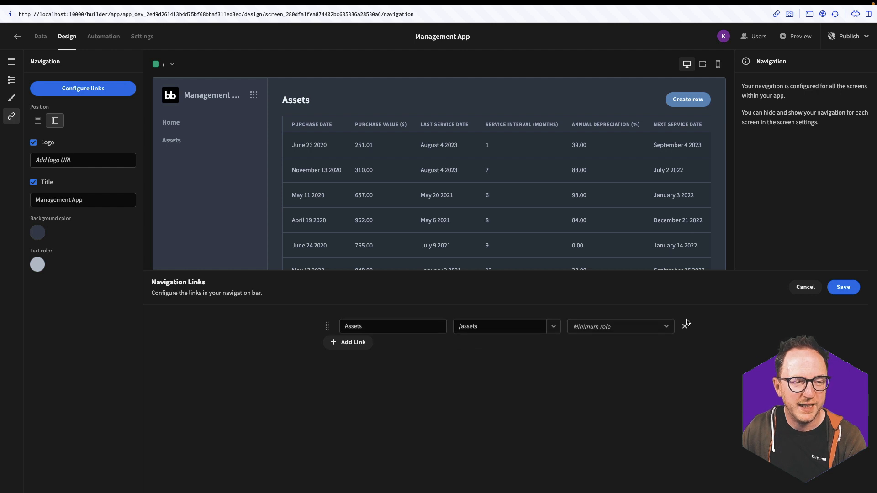
double_click(407, 318)
type("Home")
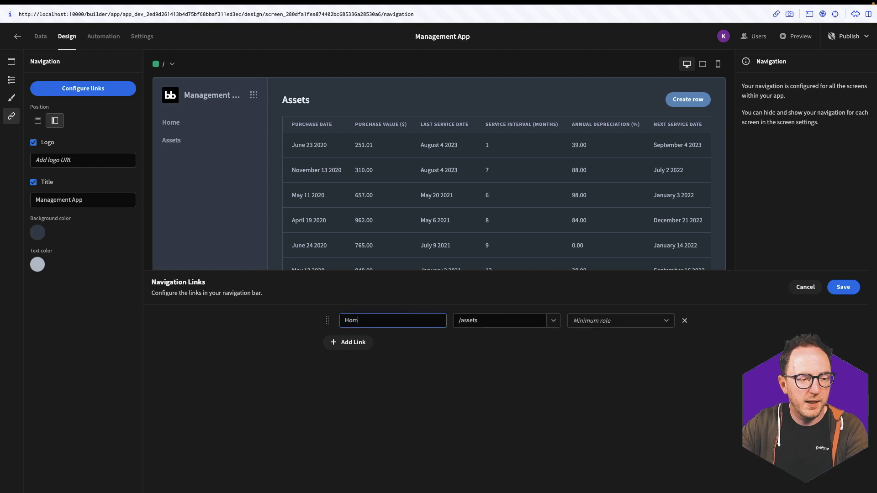
left_click(556, 323)
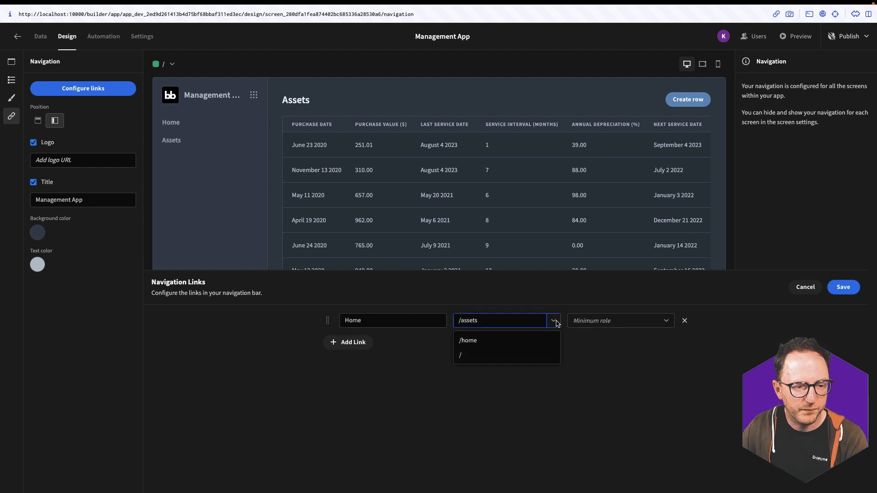
left_click(503, 354)
left_click(838, 288)
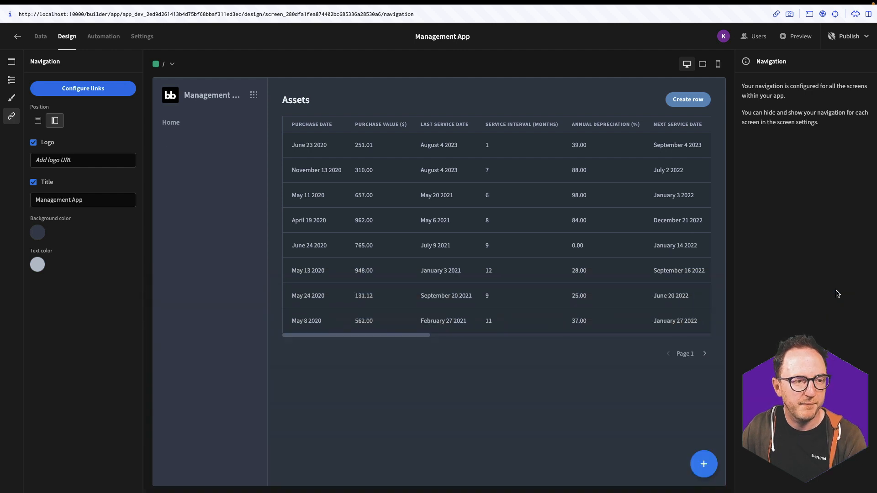
left_click(783, 38)
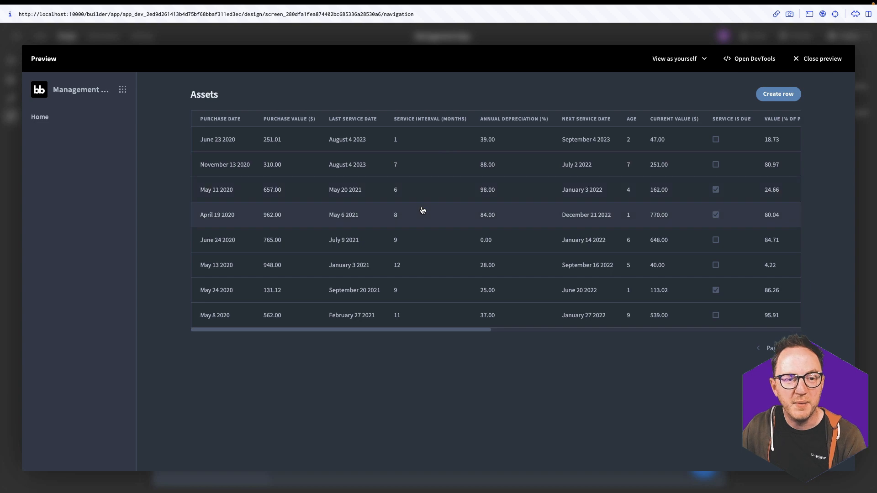
key("ctrl+Up")
Open the Request a Device page in the published IT Management App
left_click(627, 31)
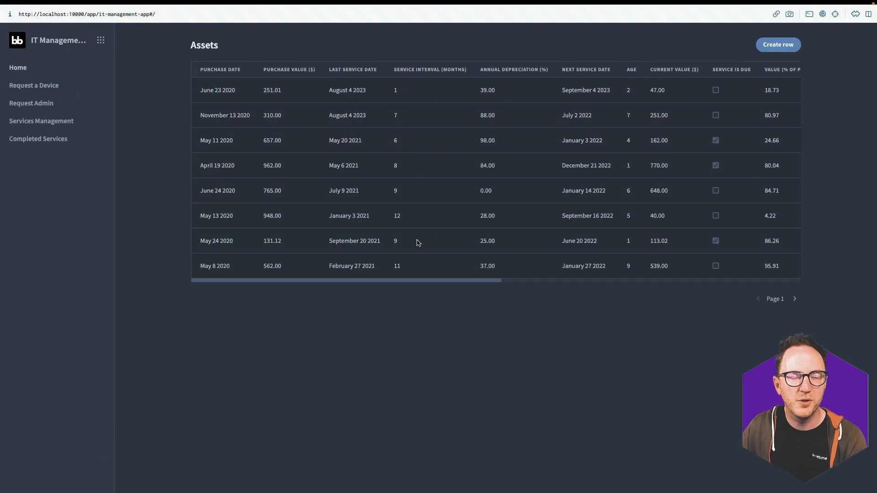
key("ctrl+Up")
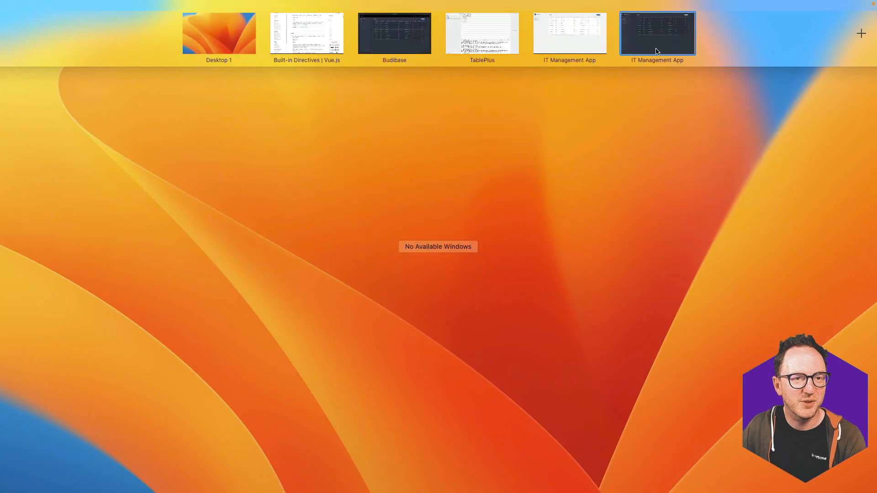
left_click(658, 50)
left_click(33, 90)
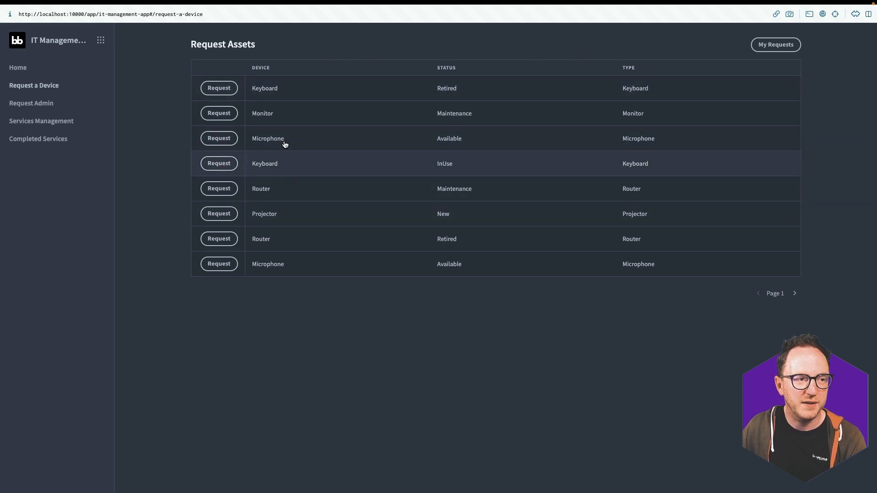
Sort devices by Status, page forward, view a Monitor's request form, and toggle My Requests
left_click(455, 69)
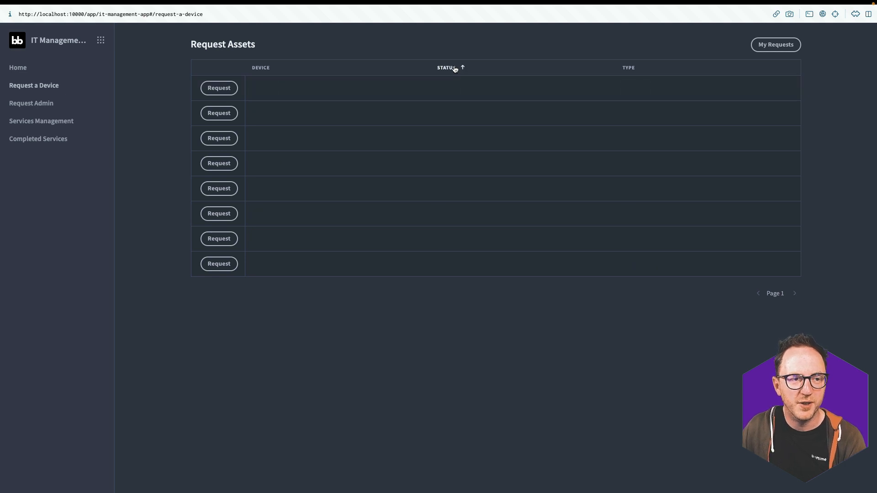
left_click(794, 292)
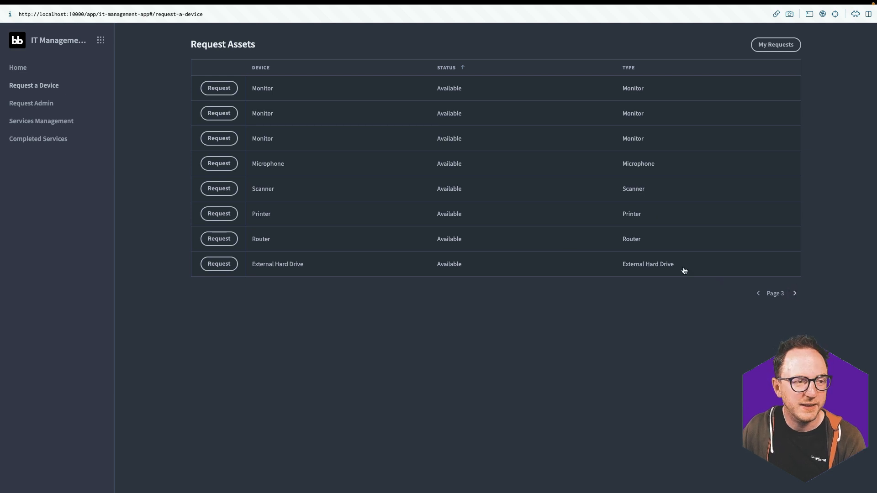
left_click(219, 88)
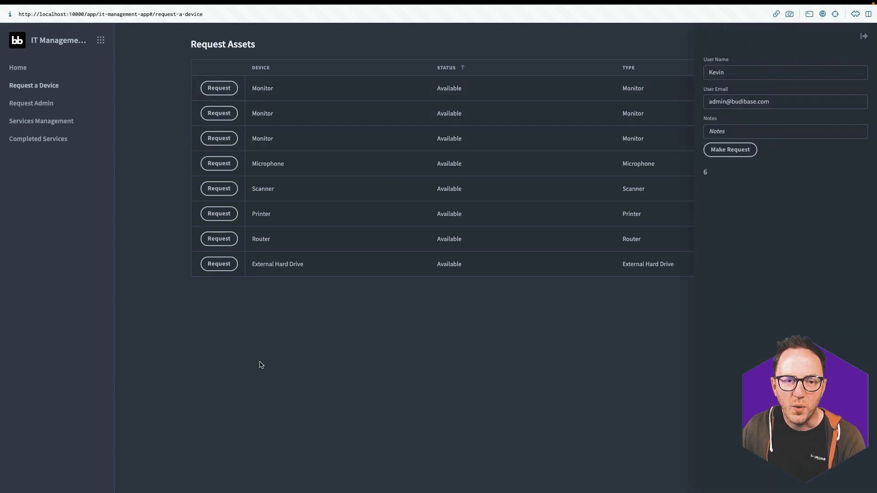
left_click(292, 354)
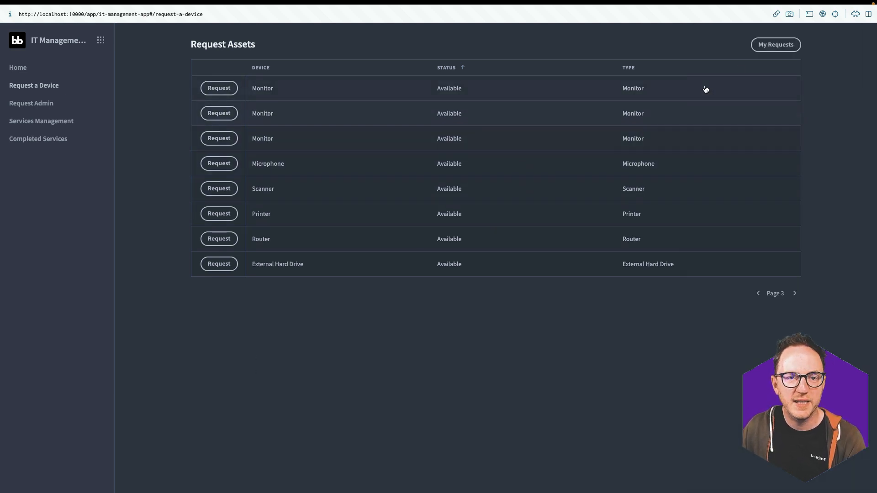
left_click(775, 45)
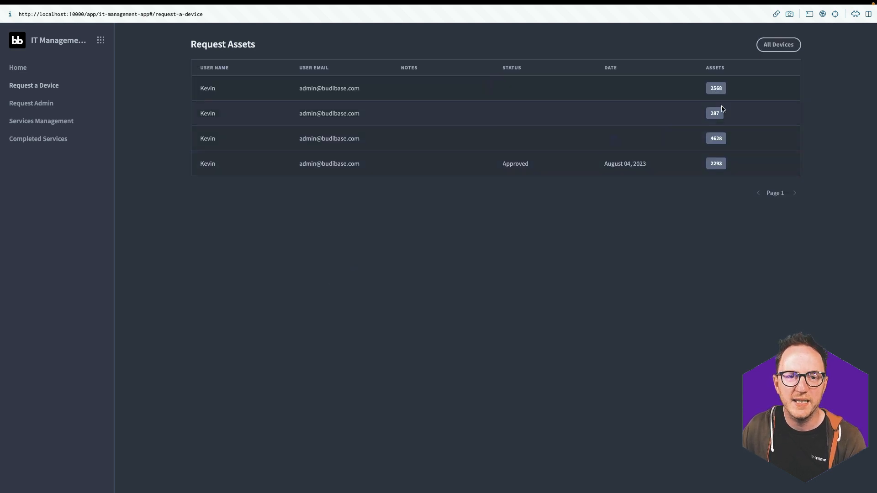
left_click(776, 46)
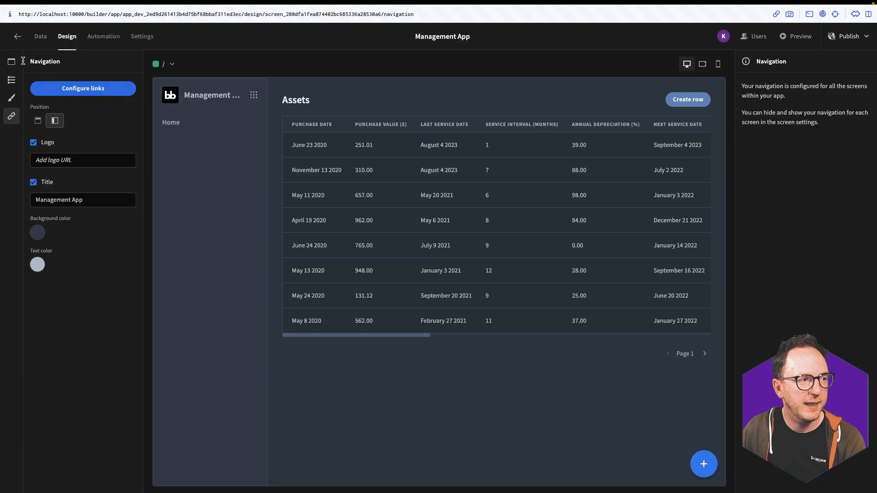
left_click(12, 61)
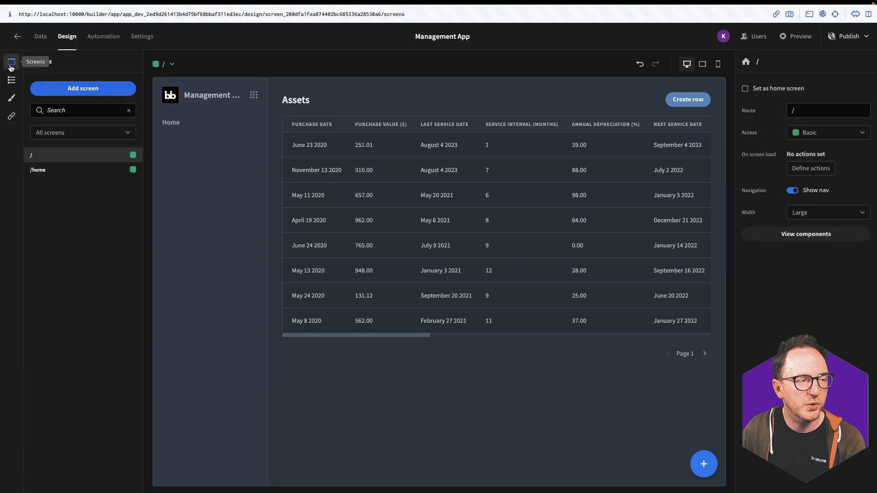
Create a blank screen at route /request-a-device
left_click(84, 88)
left_click(388, 217)
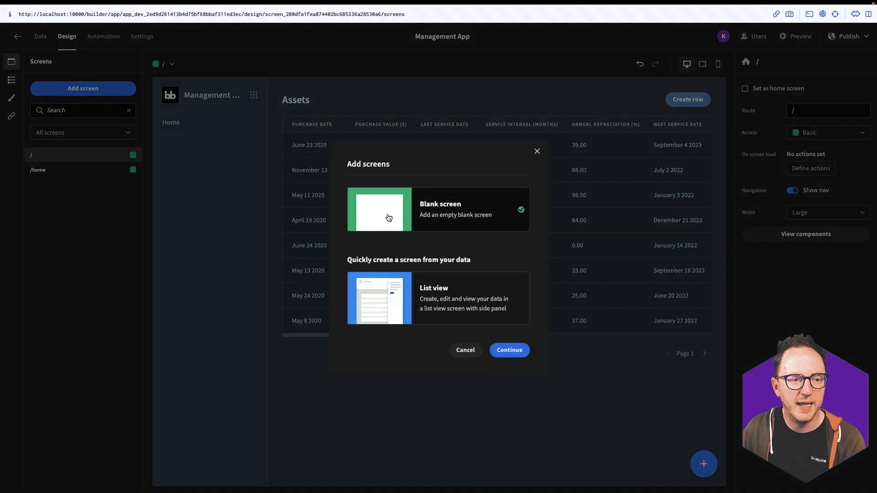
left_click(524, 355)
type("/request-a")
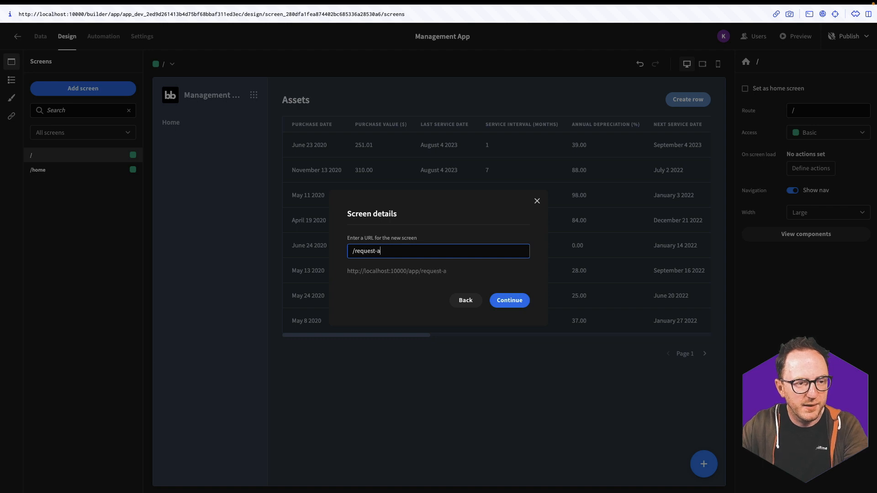
type("-device")
key("Return")
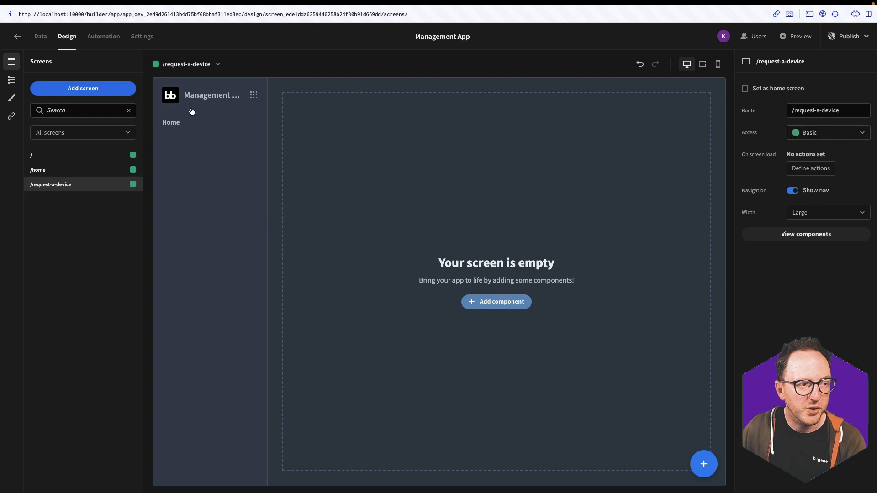
Add a 'Request a Device' navigation link pointing to /request-a-device
left_click(11, 116)
left_click(65, 93)
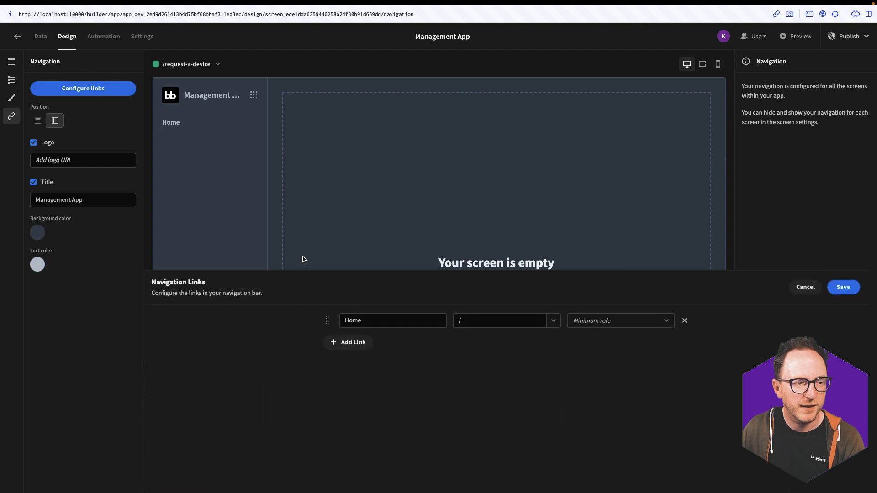
left_click(329, 346)
left_click(368, 341)
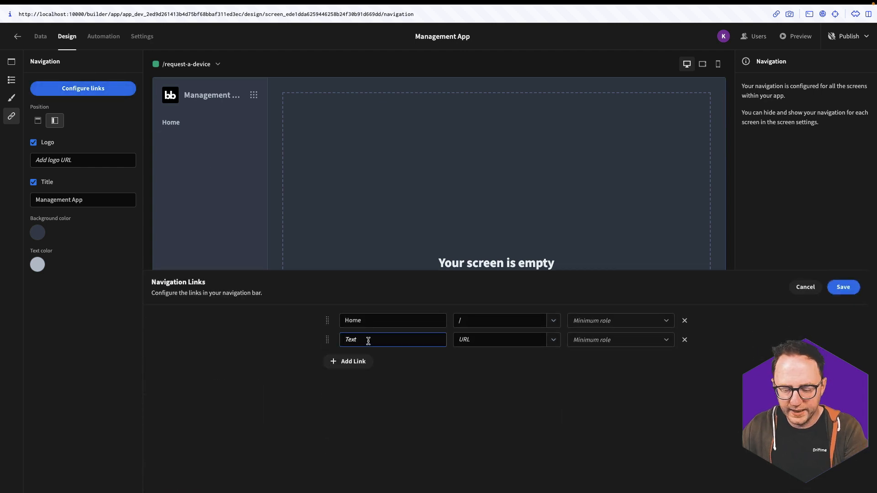
type("R")
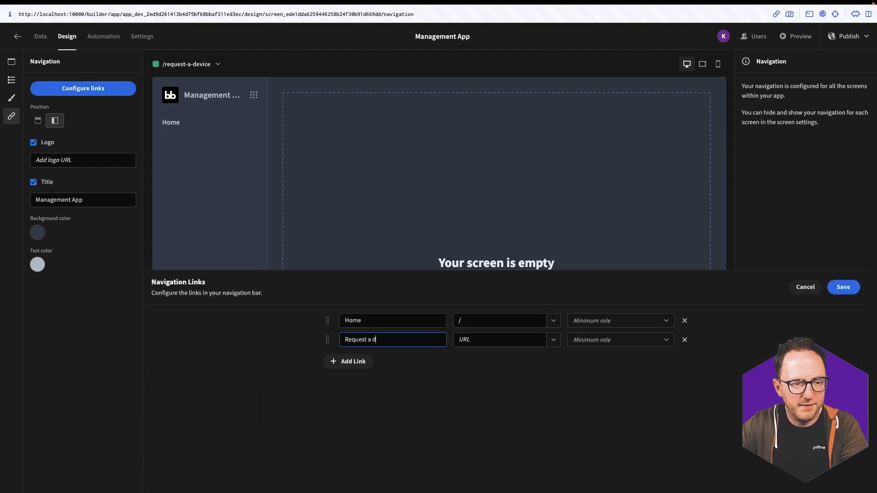
type("equest a d")
key("BackSpace")
type("Device")
left_click(523, 339)
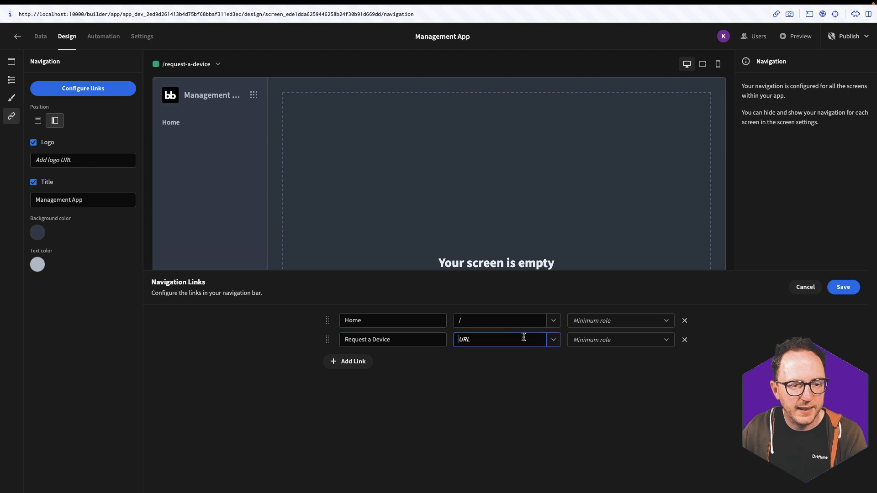
left_click(553, 340)
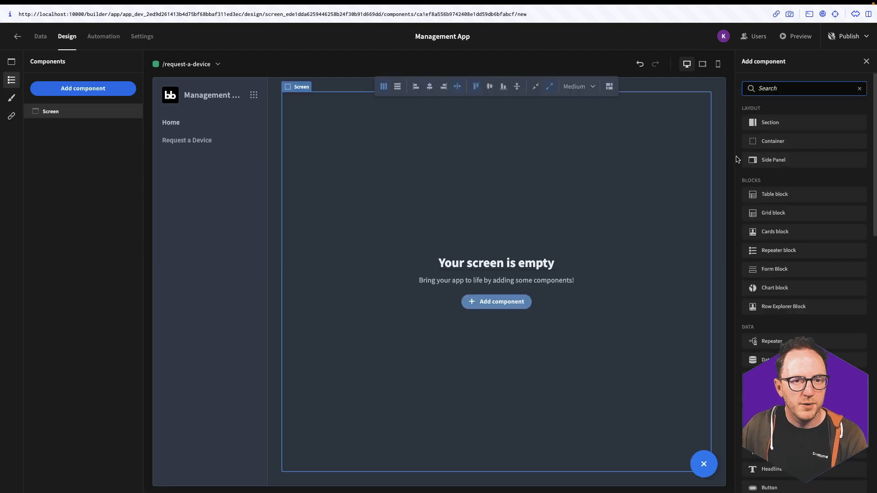
Add a container named Title Container and a headline with text 'Request Assets'
left_click(771, 141)
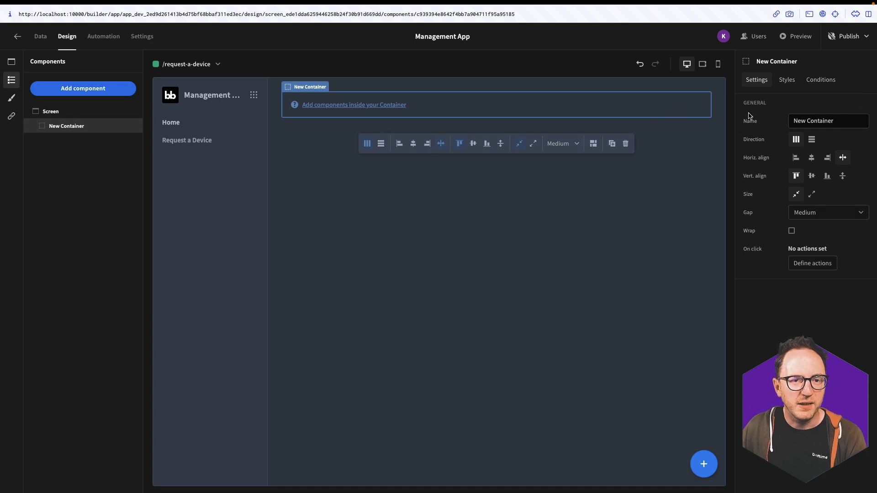
left_click(805, 121)
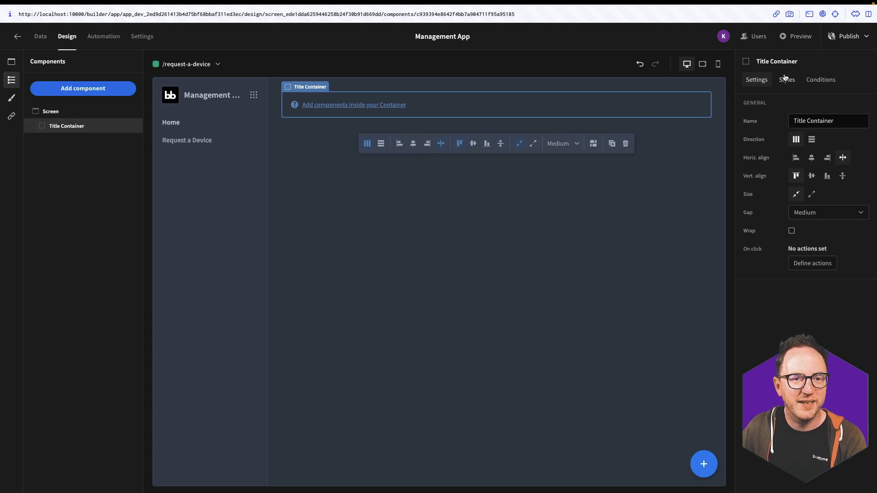
left_click(76, 89)
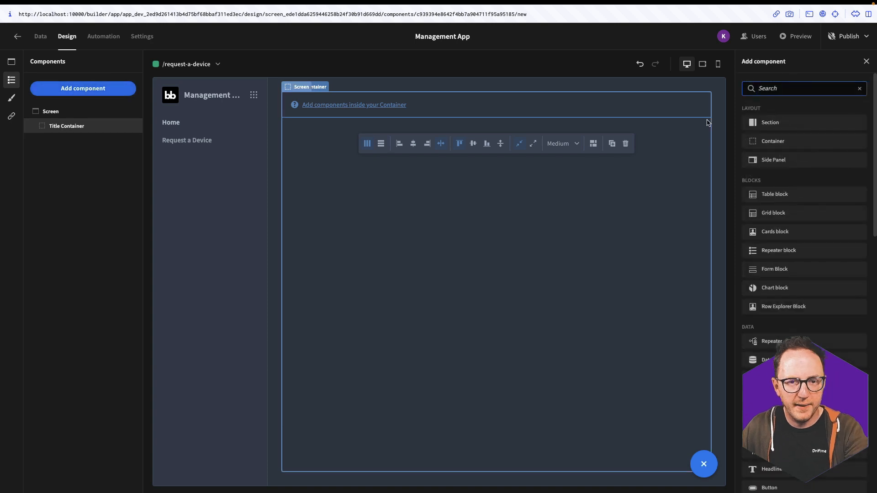
type("head")
left_click(800, 120)
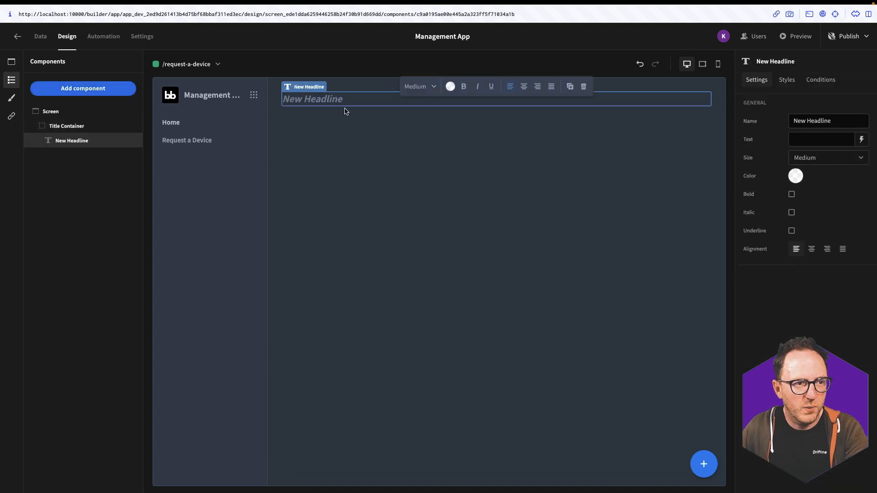
left_click(802, 137)
type("Request Assets")
left_click(611, 231)
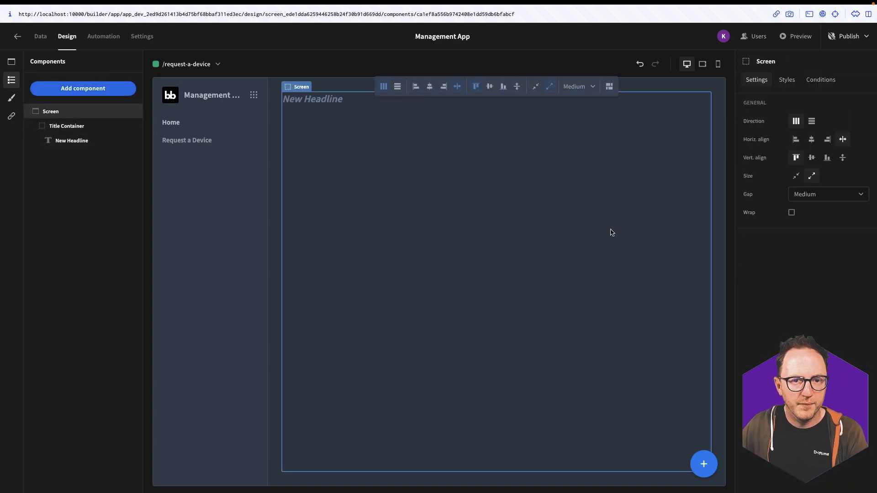
Add two buttons labelled 'My Requests' and 'All devices'
left_click(82, 88)
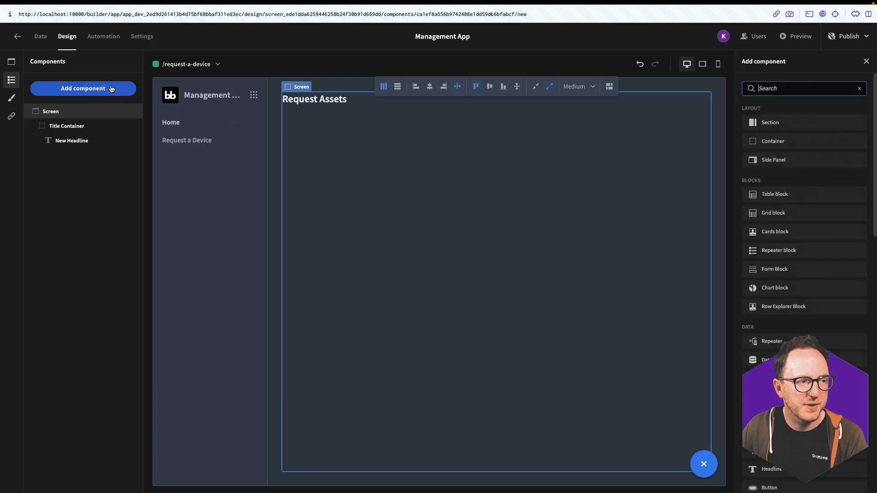
type("button")
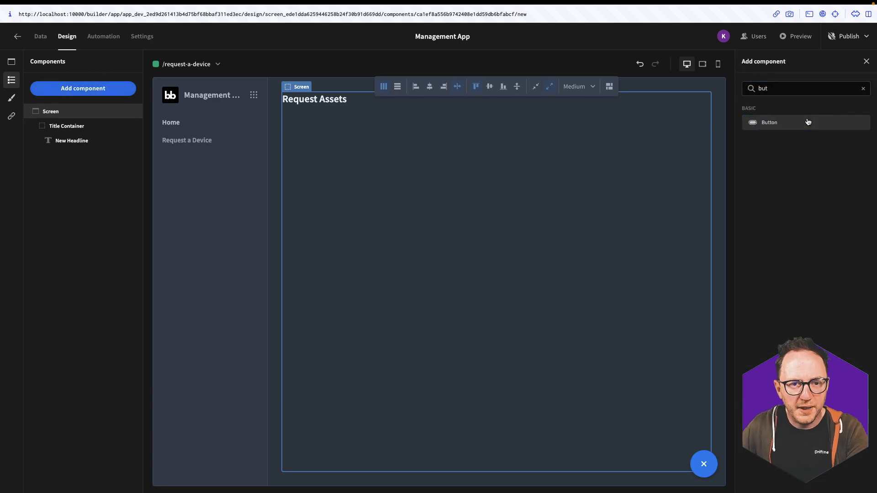
left_click(801, 123)
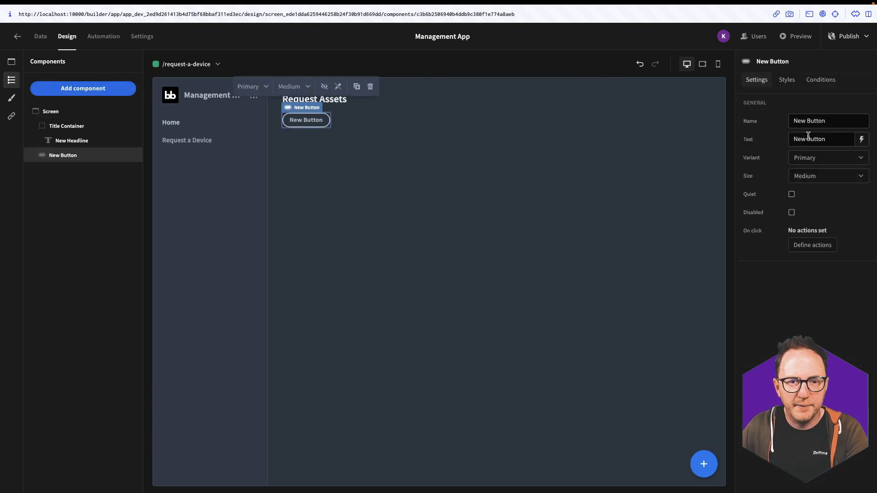
triple_click(808, 136)
type("My Reque")
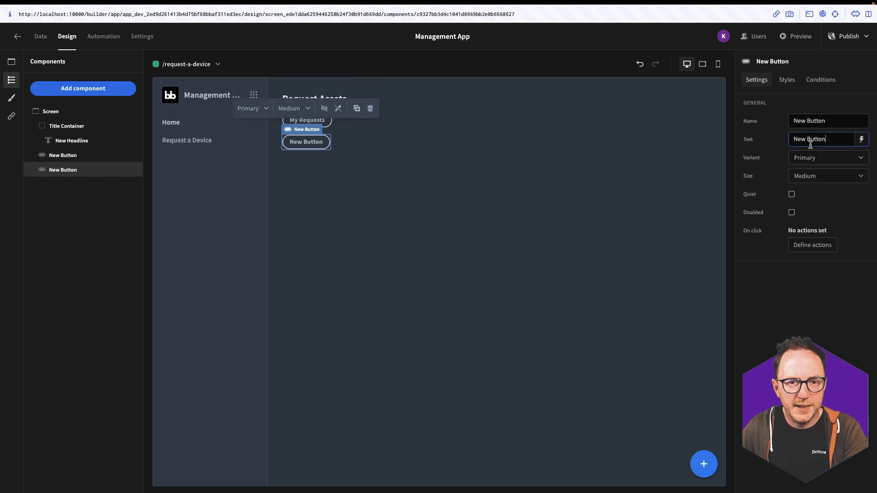
triple_click(810, 140)
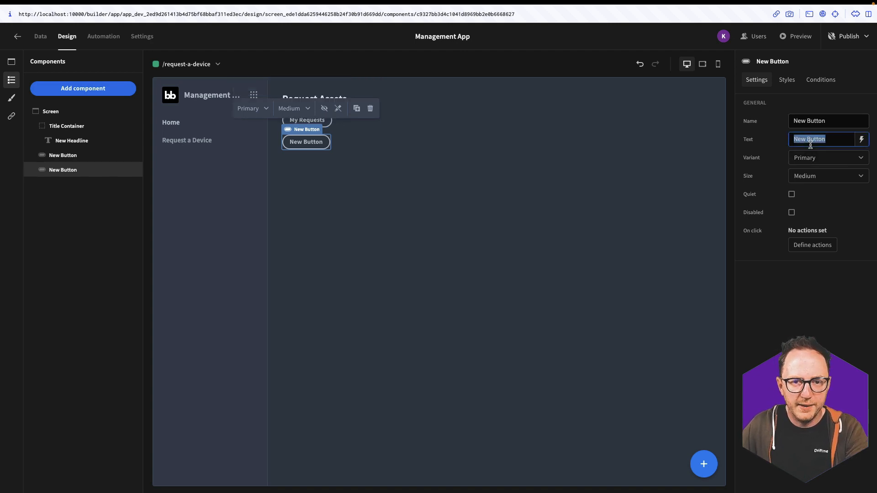
type("All devices")
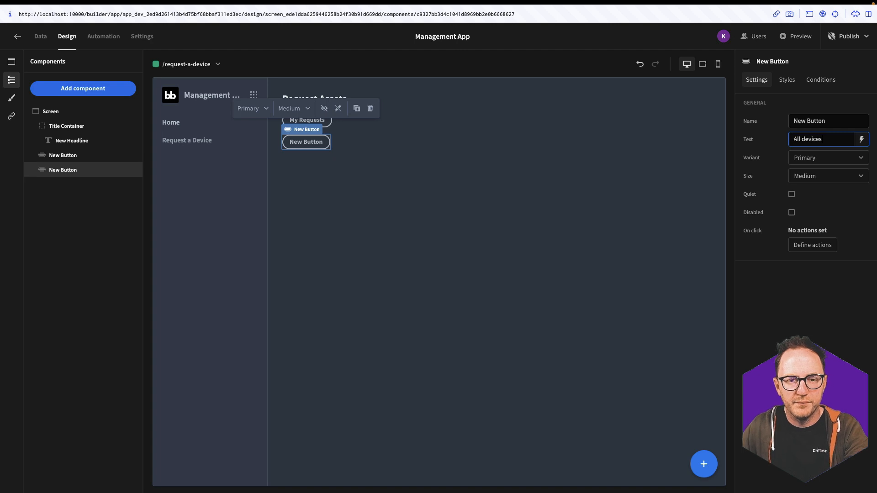
Place the buttons in Title Container and set its direction to horizontal
left_click_drag(52, 156, 74, 159)
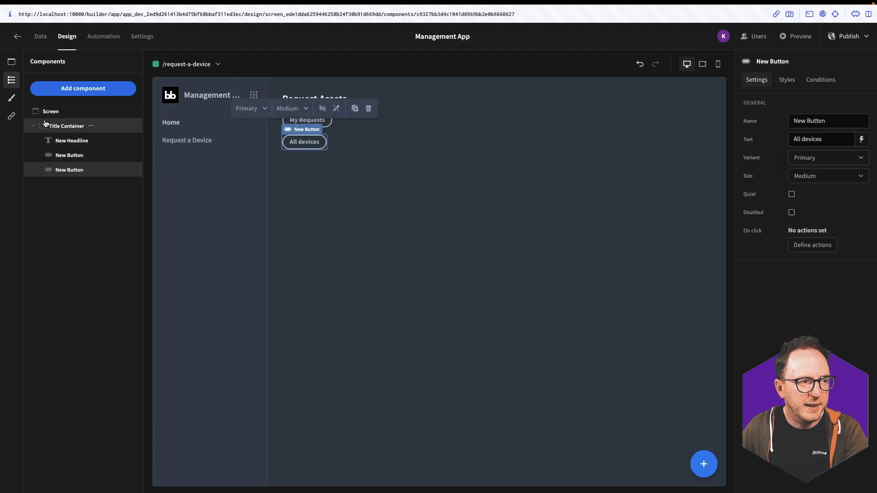
left_click(49, 126)
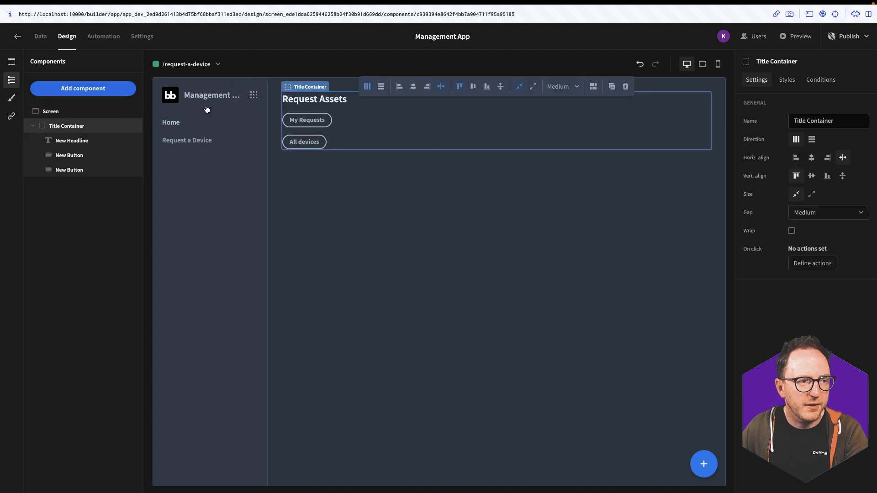
left_click(381, 87)
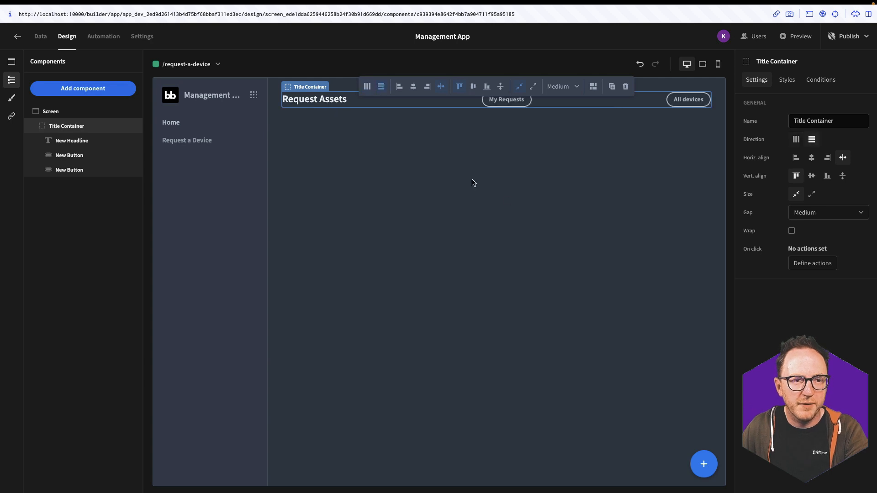
left_click(523, 206)
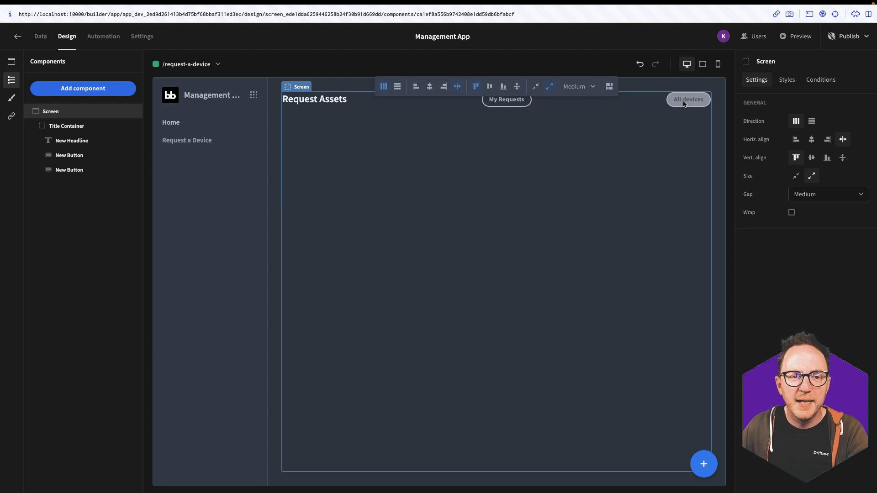
Give the My Requests button an on-click Update State action setting selected-table to my-requests
left_click(499, 104)
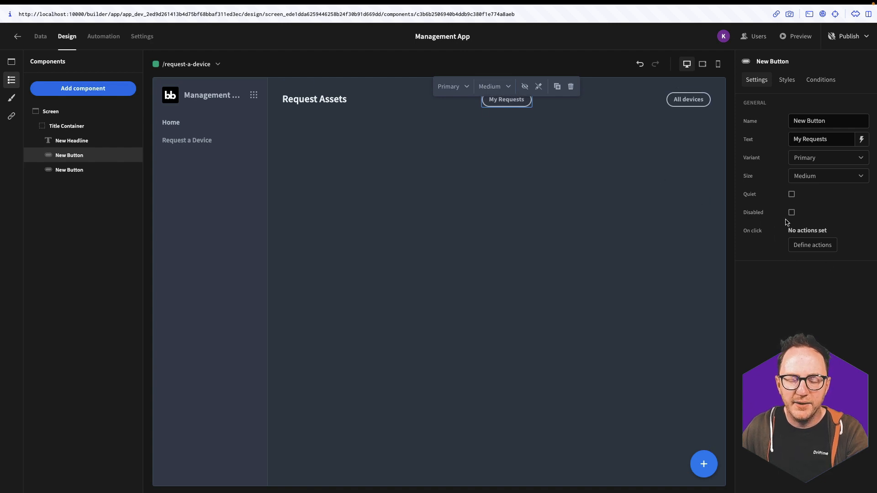
left_click(816, 247)
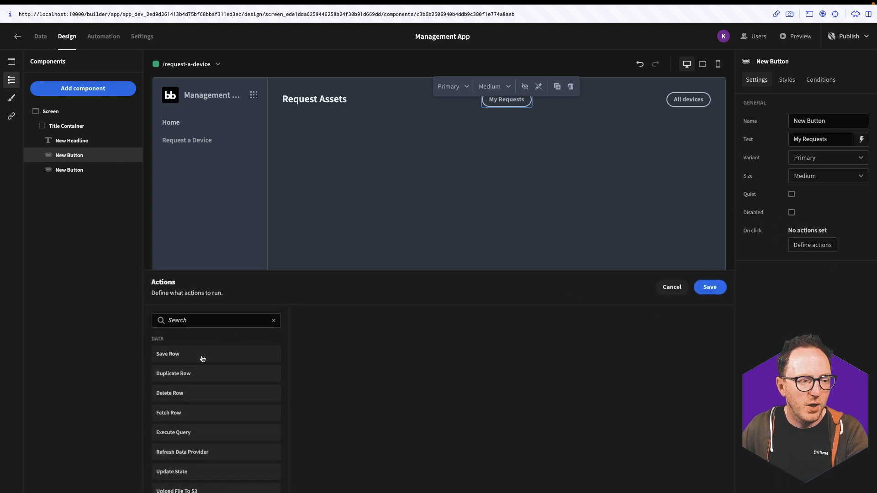
scroll(206, 418, "down", 2)
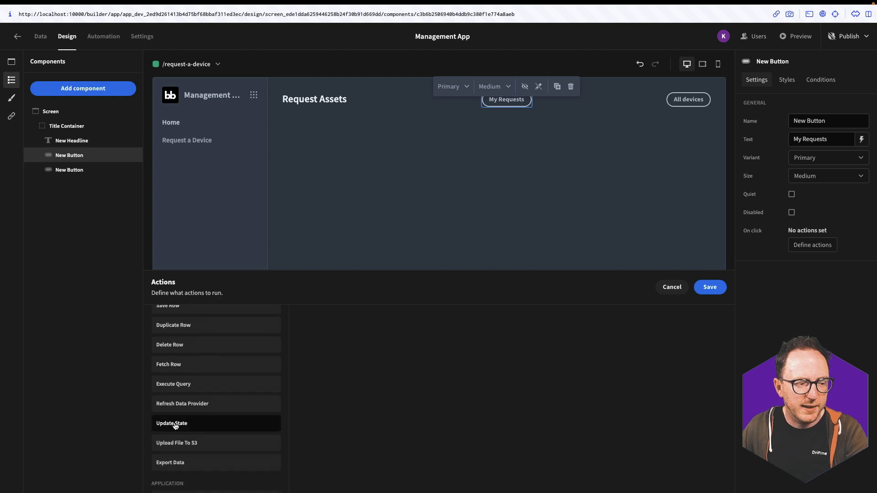
left_click(175, 424)
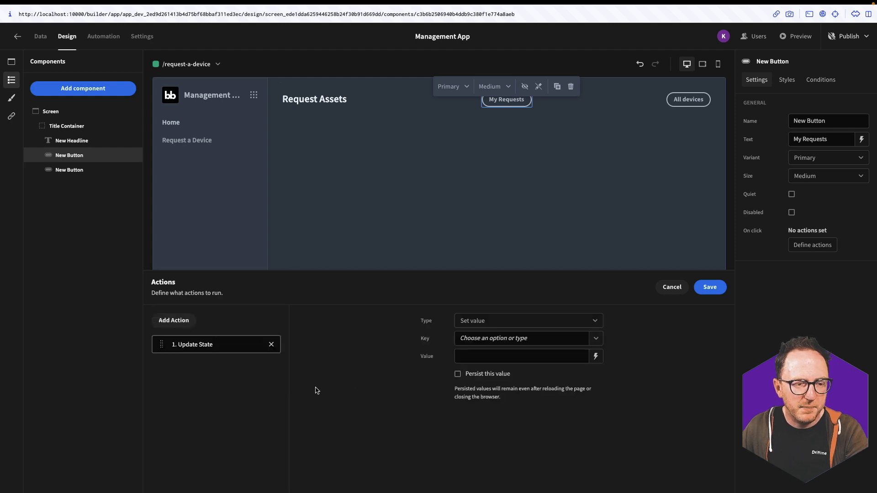
left_click(483, 339)
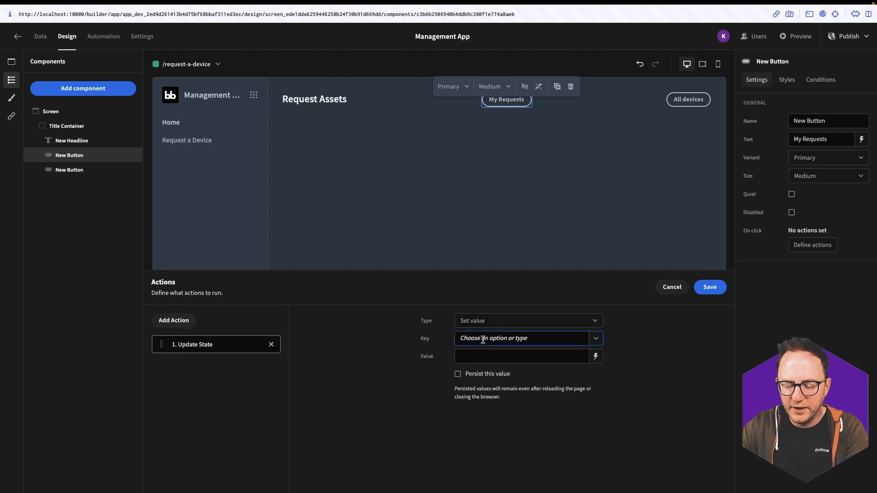
type("sele")
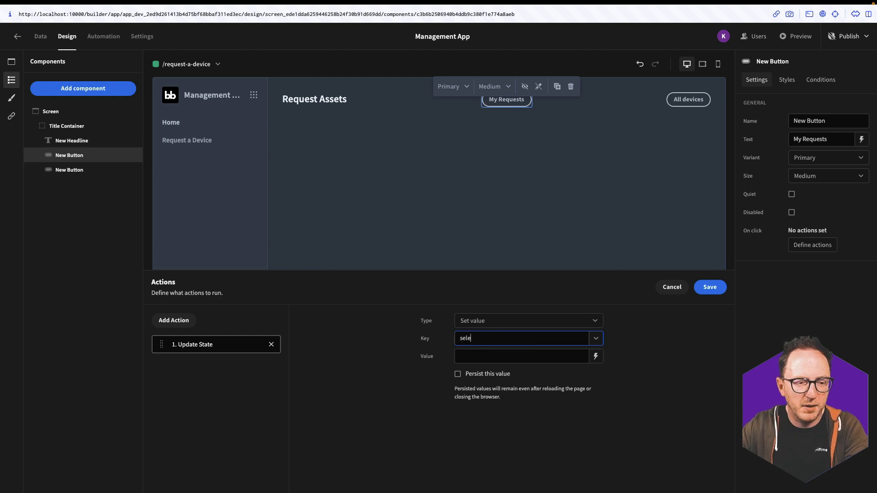
type("cte")
type("d-table")
key("Tab")
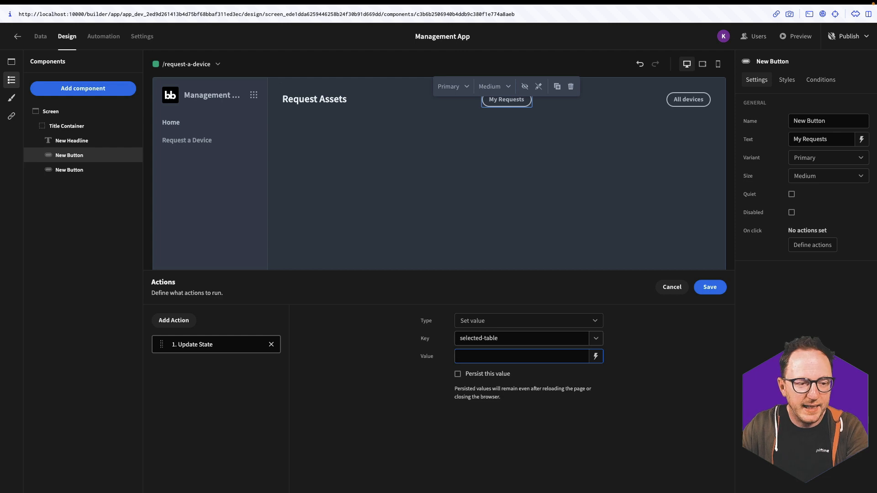
type("my-qu")
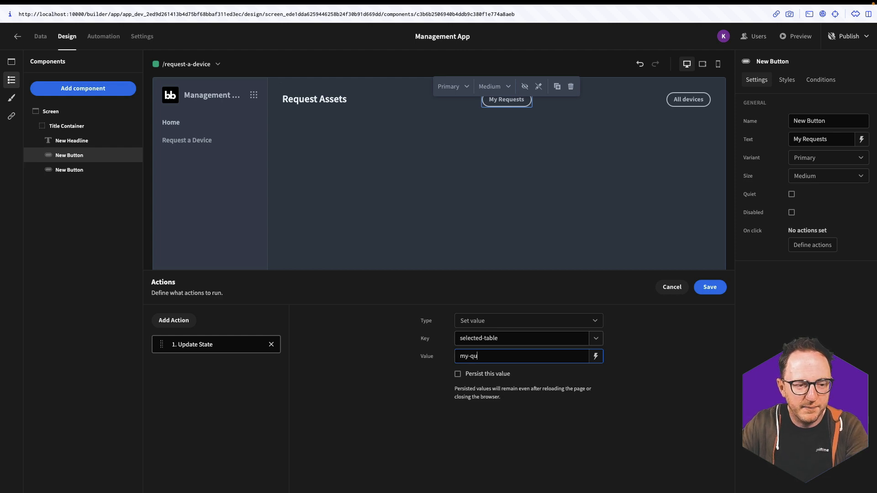
key("BackSpace")
key("BackSpace")
type("requests")
left_click(698, 287)
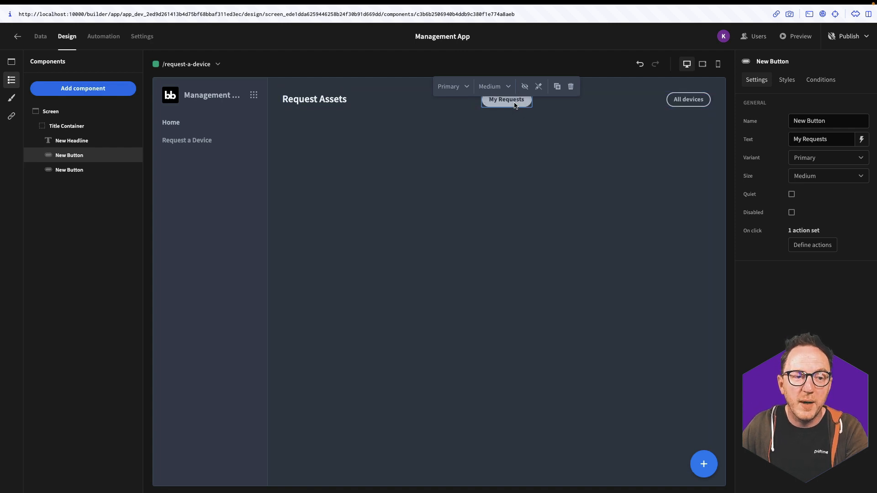
Hide the My Requests button when {{ State.selected-table }} equals my-requests
left_click(820, 80)
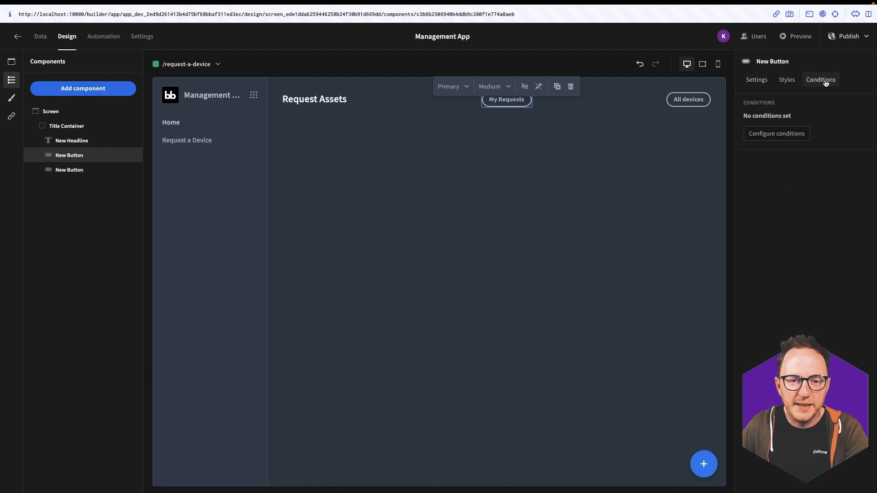
left_click(777, 134)
left_click(172, 341)
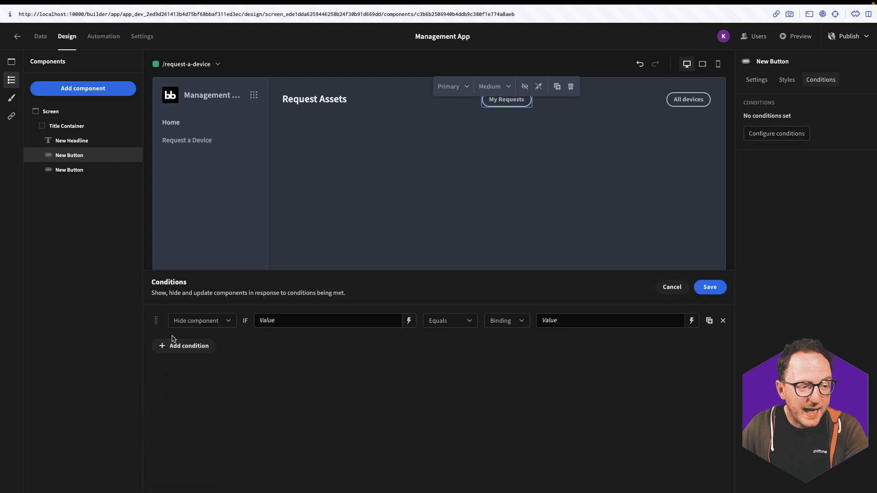
left_click(409, 322)
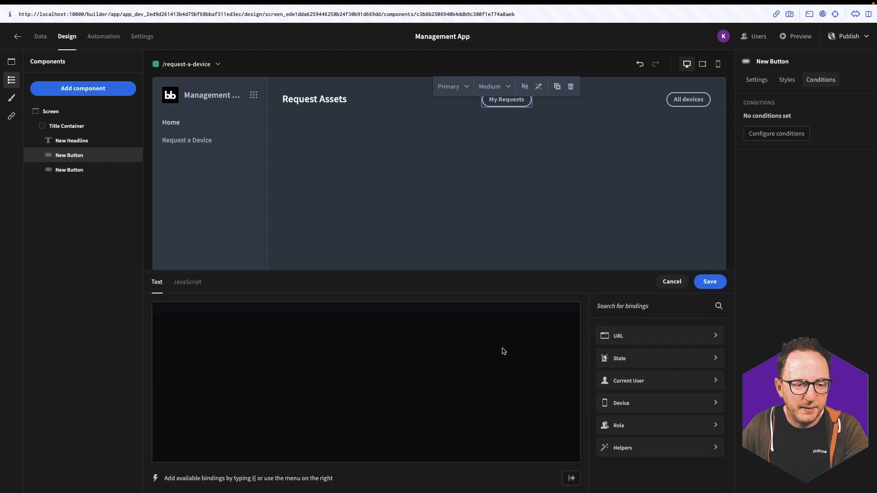
left_click(629, 380)
left_click(612, 348)
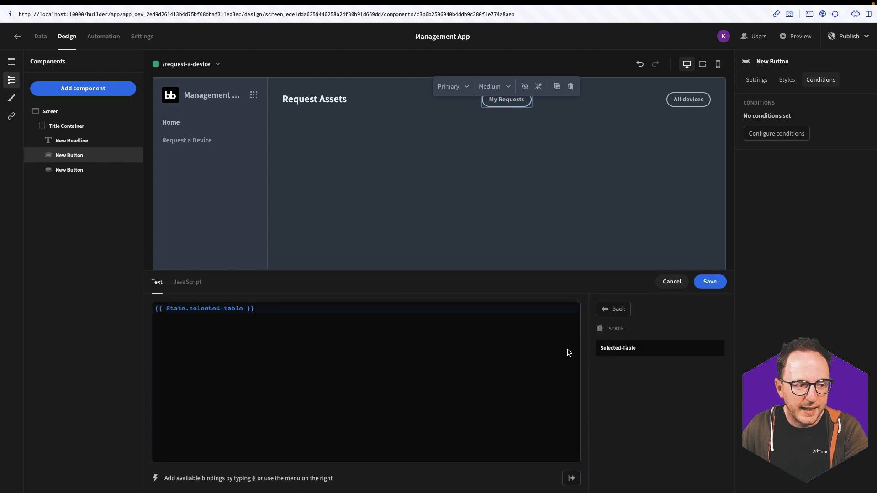
left_click(700, 285)
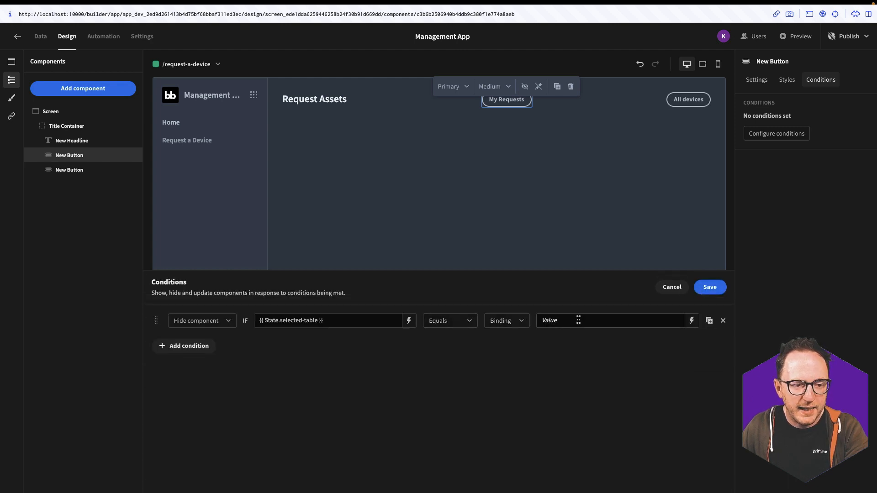
type("my-rquest")
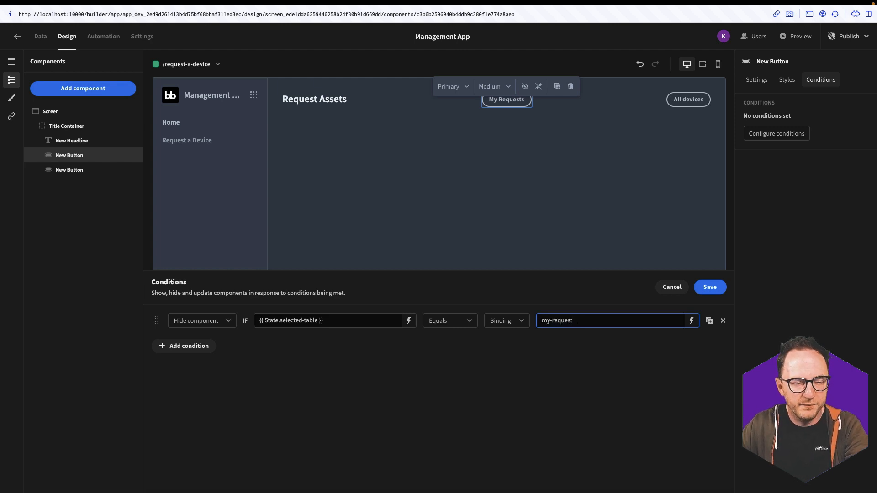
left_click(710, 286)
left_click(685, 100)
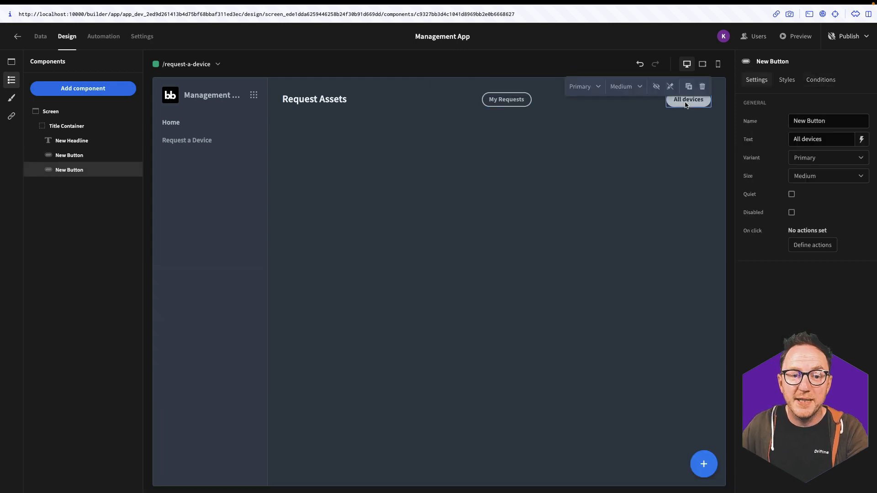
Give the All devices button an on-click Update State action setting selected-table to all-devices
left_click(812, 245)
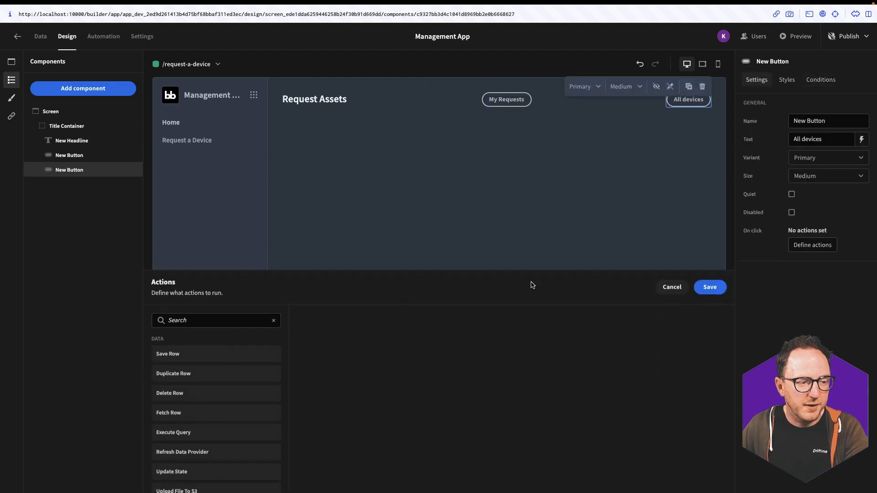
left_click(178, 475)
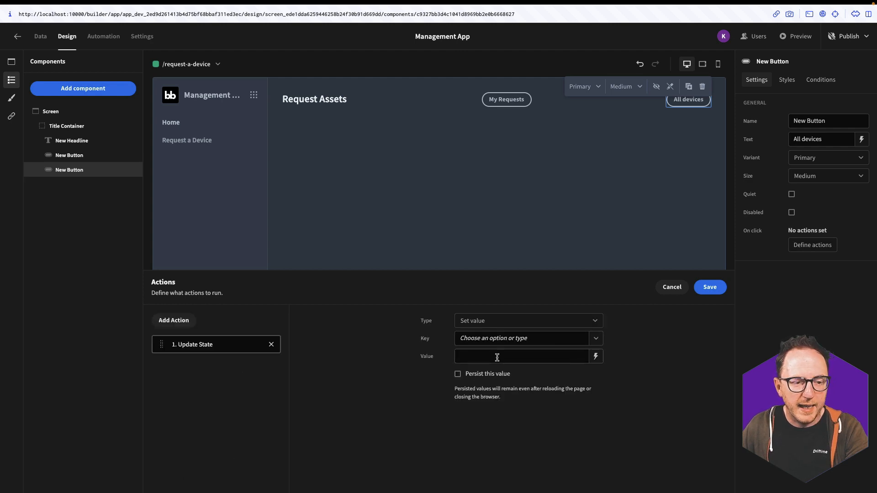
left_click(504, 339)
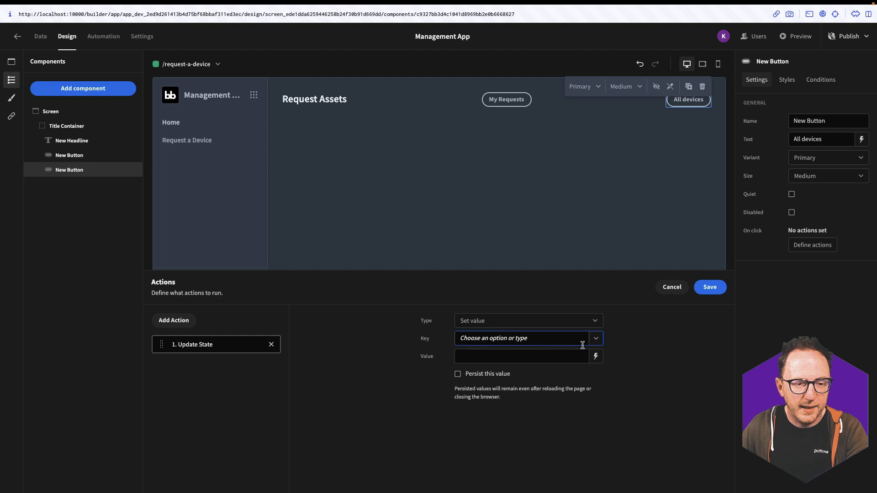
left_click(475, 356)
left_click(498, 360)
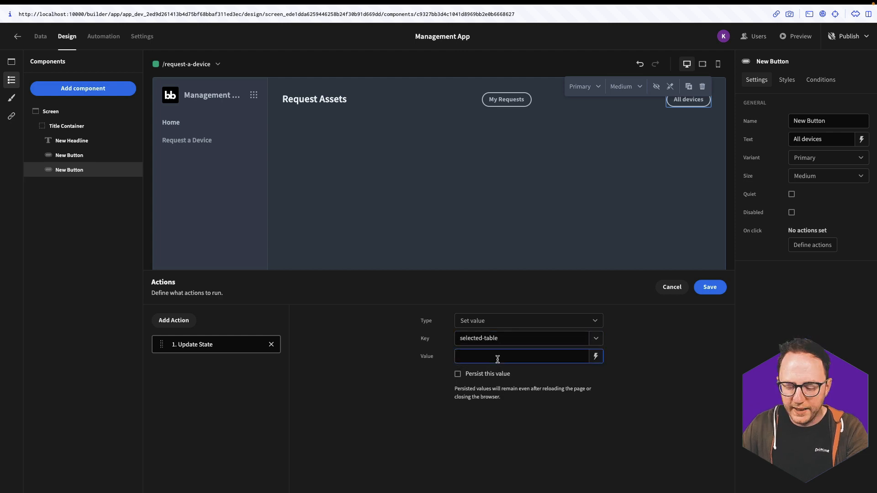
type("all-devices")
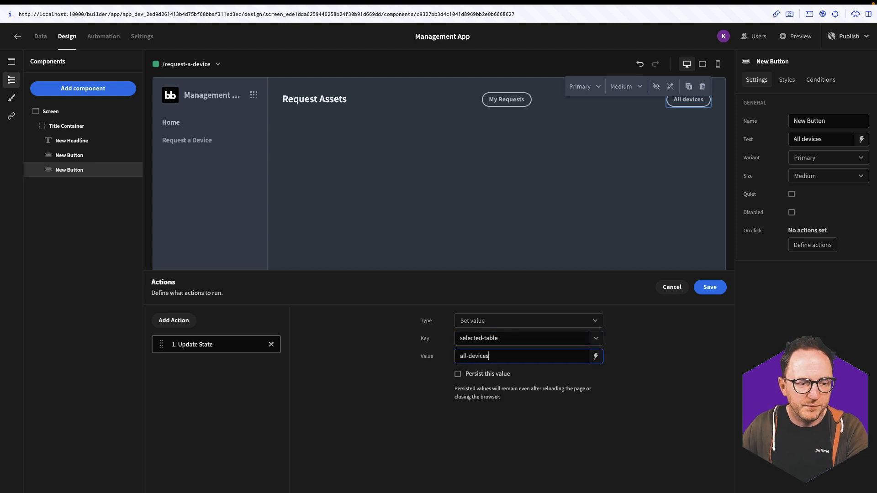
left_click(710, 286)
left_click(821, 80)
left_click(777, 133)
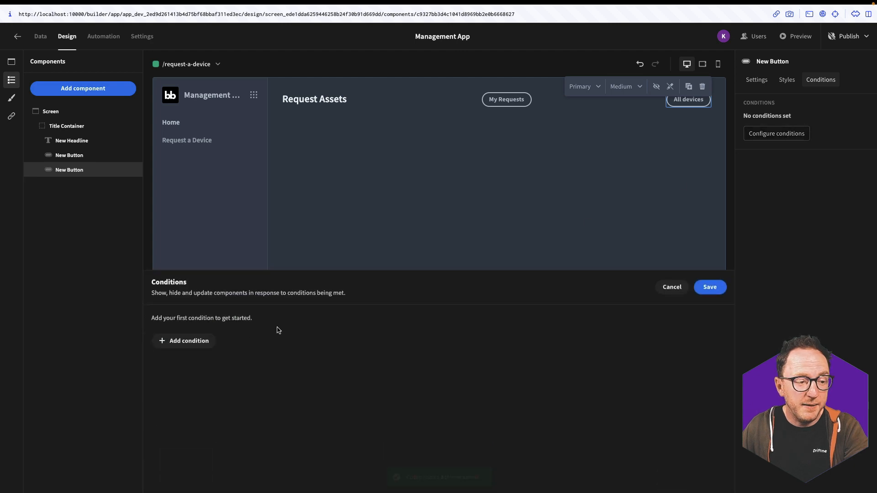
Add a hide condition: {{ State.selected-table }} equals all-devices
left_click(167, 349)
left_click(406, 320)
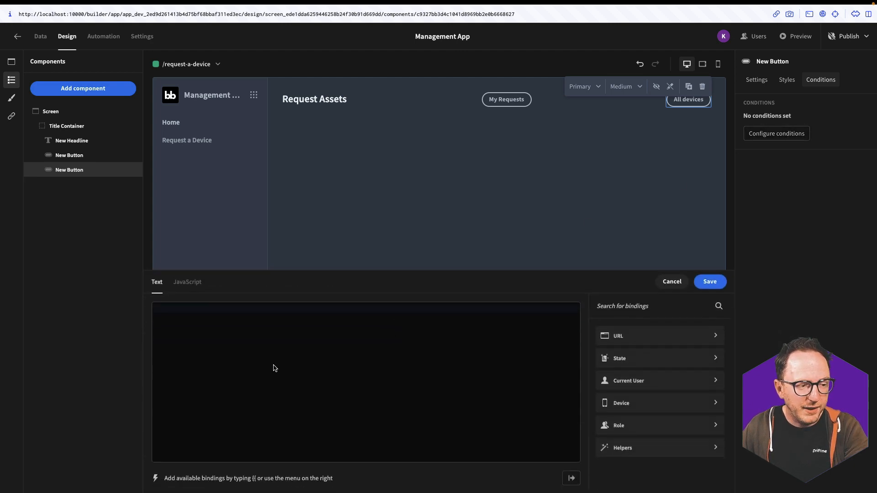
left_click(632, 359)
left_click(620, 348)
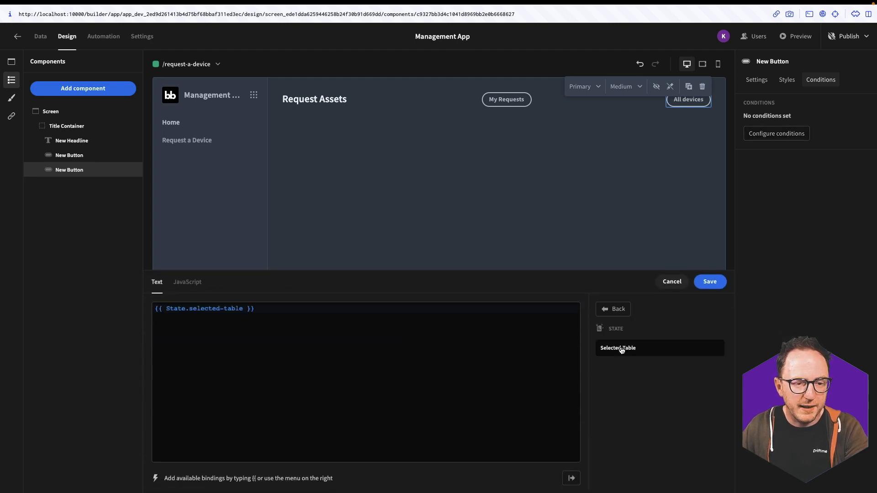
left_click(709, 282)
left_click(611, 320)
type("all-")
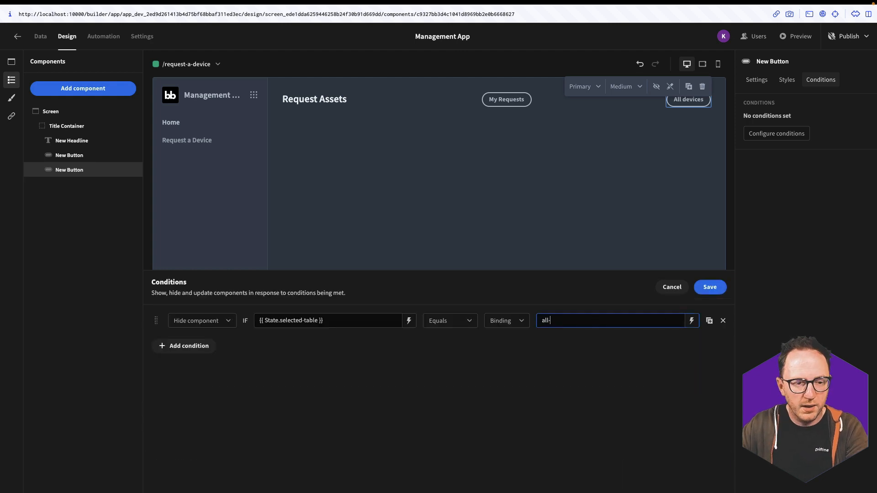
type("devices")
Add a second hide condition where {{ State.selected-table }} is empty, and save both
left_click(169, 351)
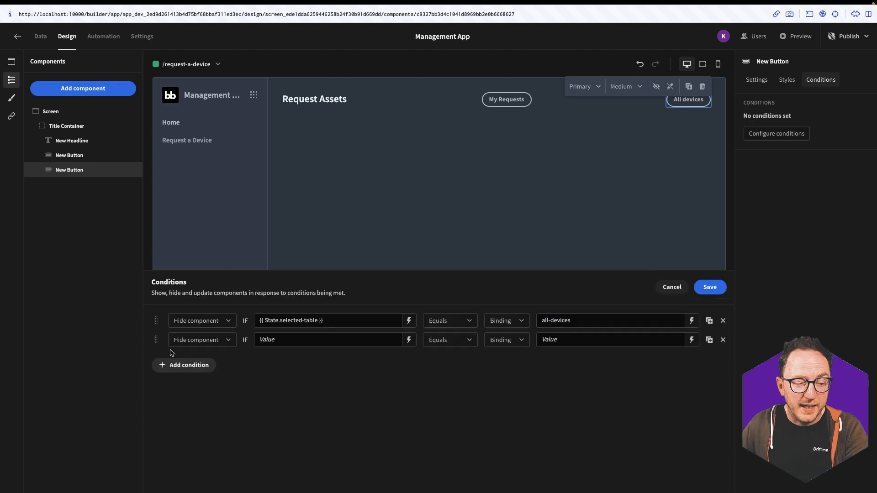
left_click(408, 341)
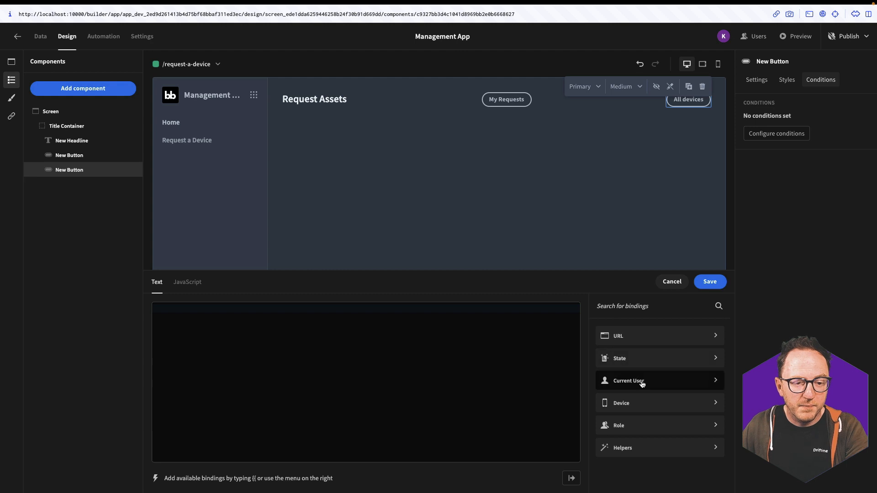
left_click(632, 362)
left_click(612, 348)
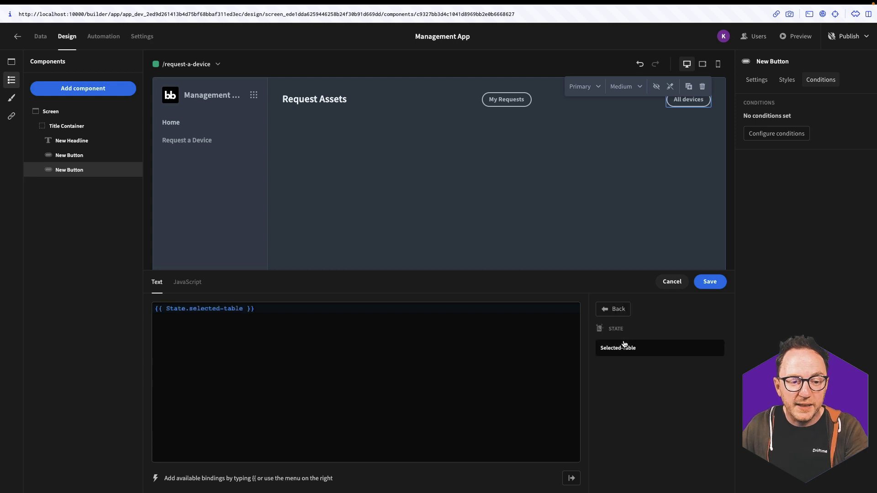
left_click(697, 288)
left_click(507, 341)
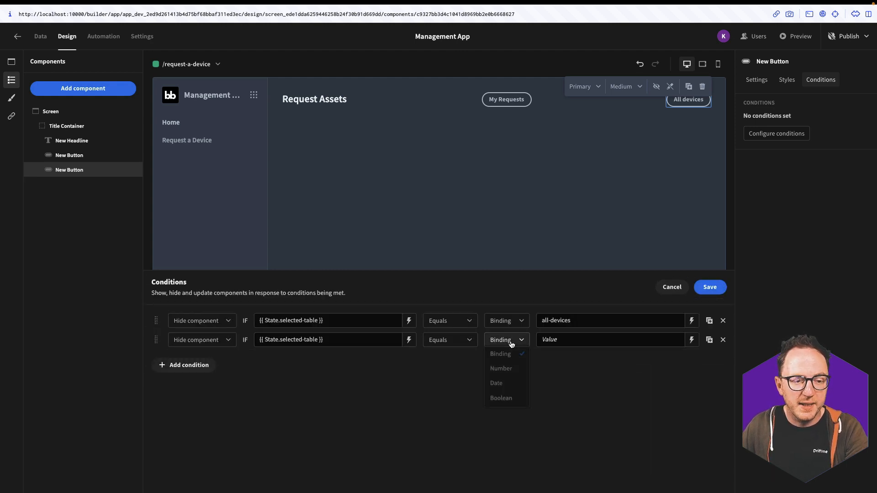
left_click(437, 342)
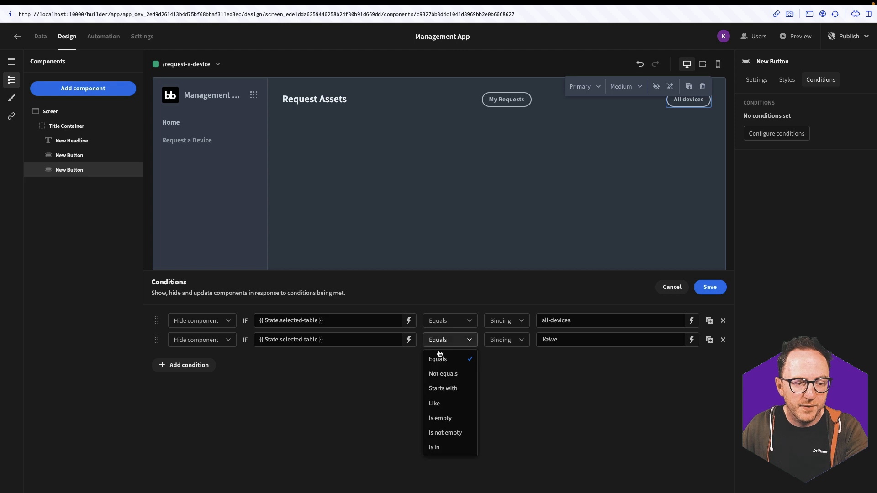
left_click(442, 418)
left_click(710, 288)
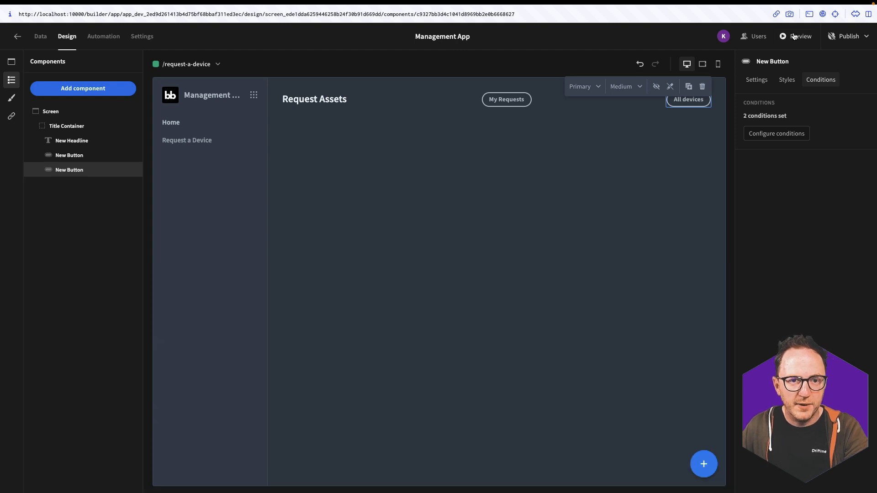
left_click(794, 36)
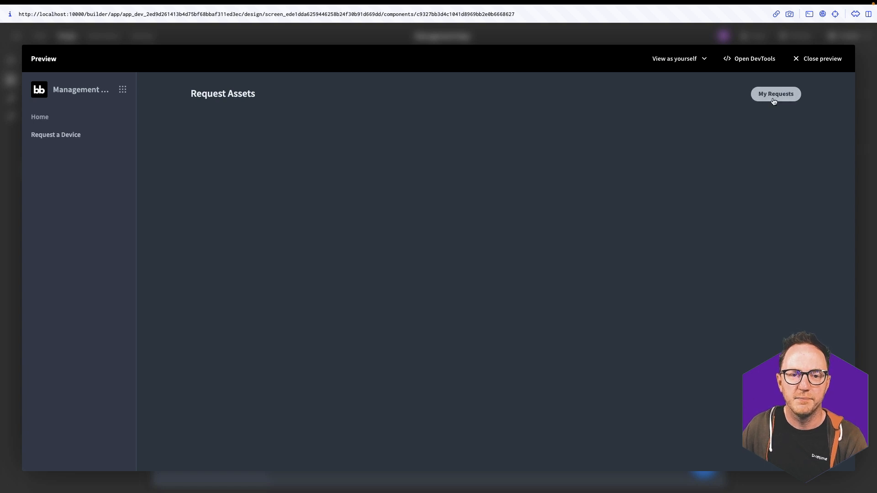
left_click(774, 97)
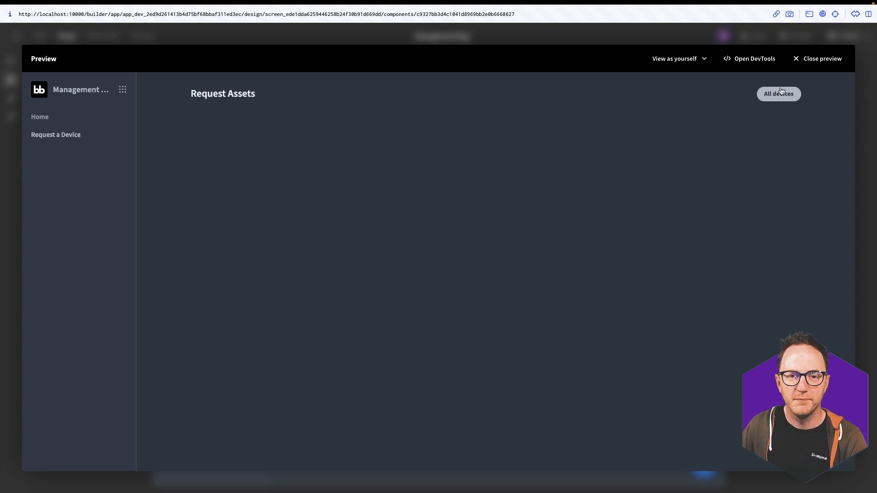
left_click(815, 60)
left_click(563, 158)
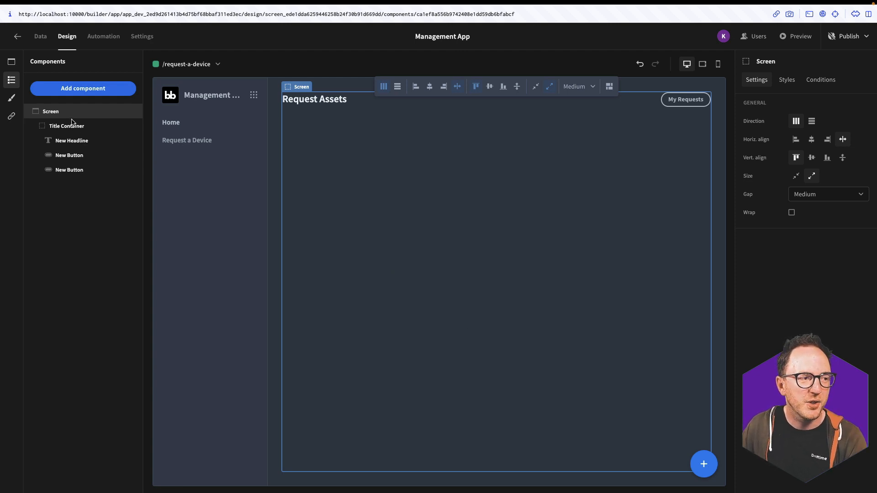
Add a table block named RequestsBlock, titled 'My requests', using the requests table as data
left_click(79, 97)
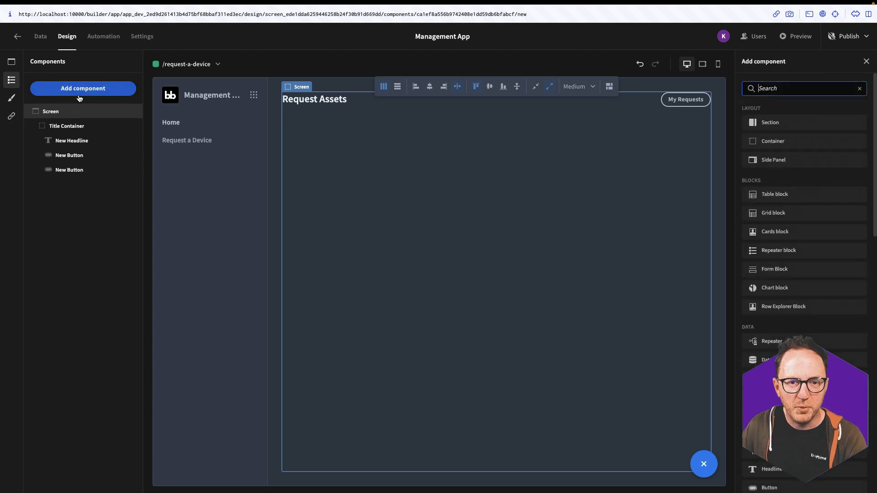
left_click(767, 196)
triple_click(815, 123)
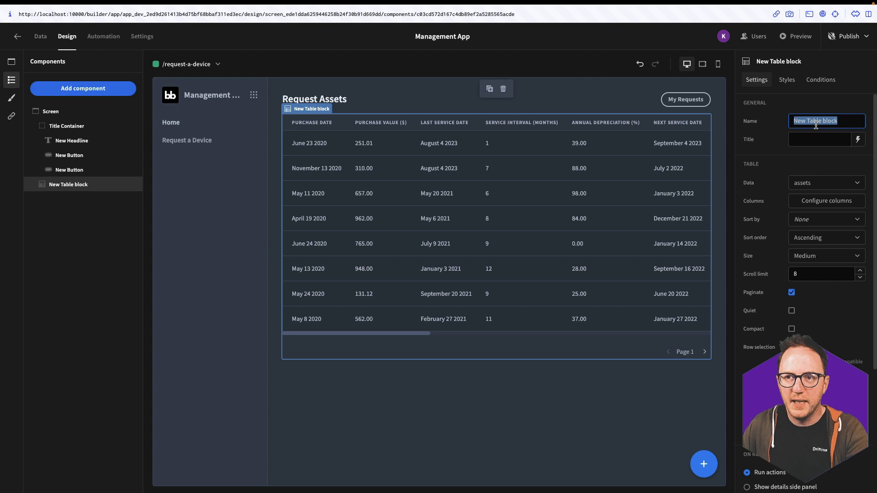
type("Reques")
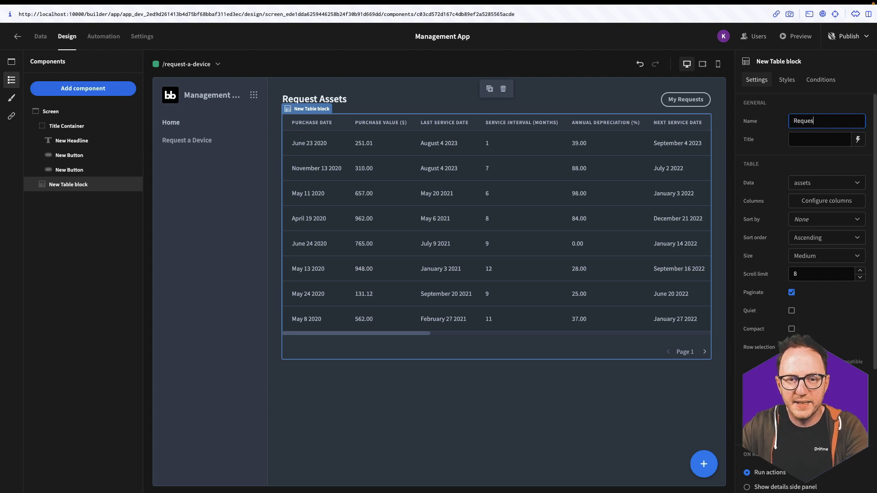
type("tsBlock")
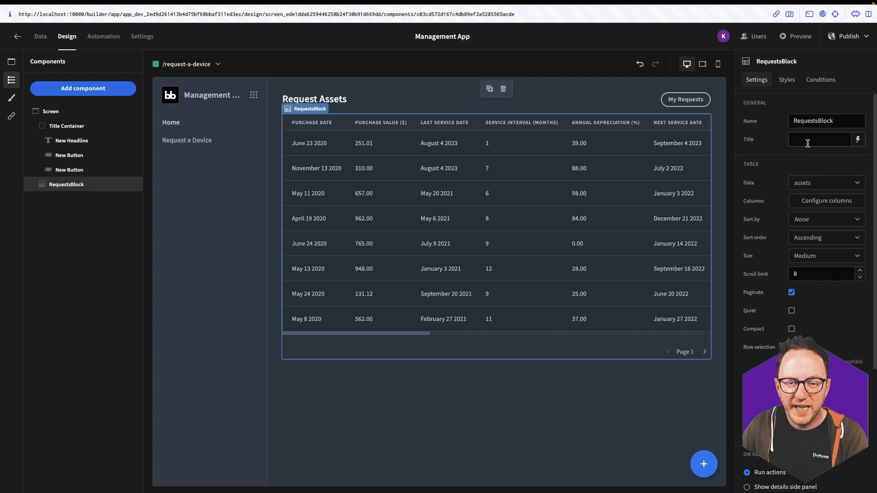
left_click(806, 140)
type("My requests")
left_click(793, 174)
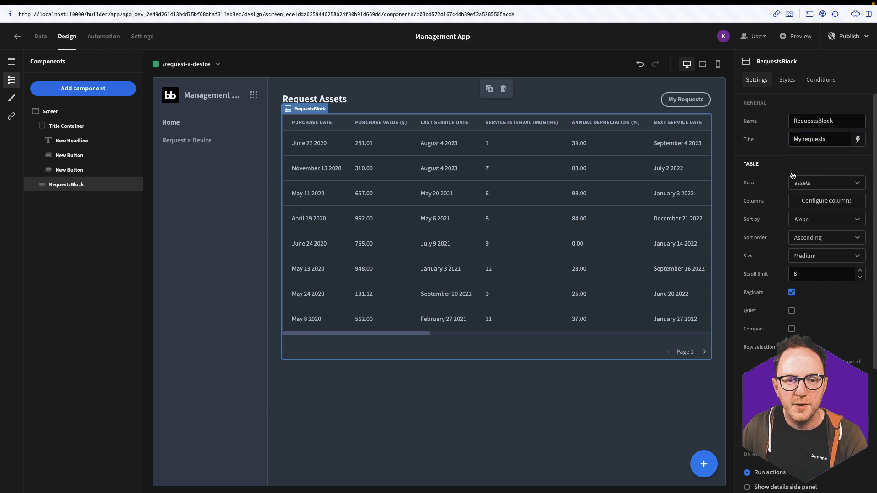
left_click(811, 184)
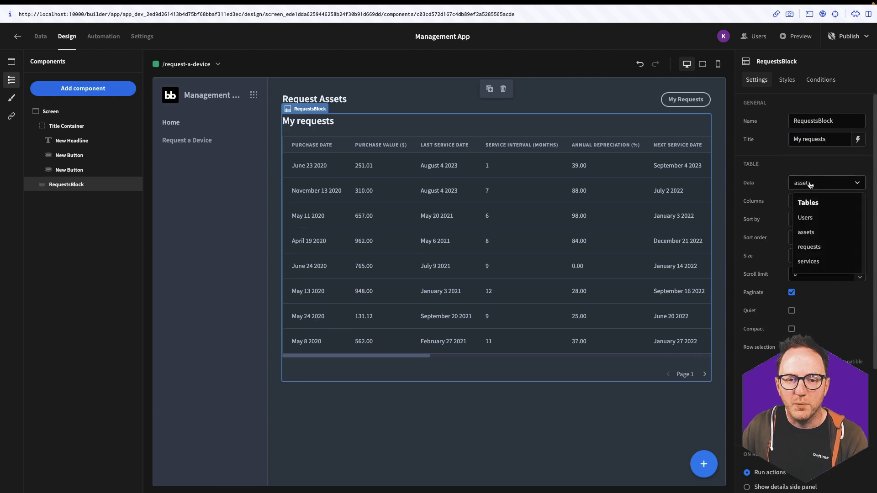
left_click(809, 247)
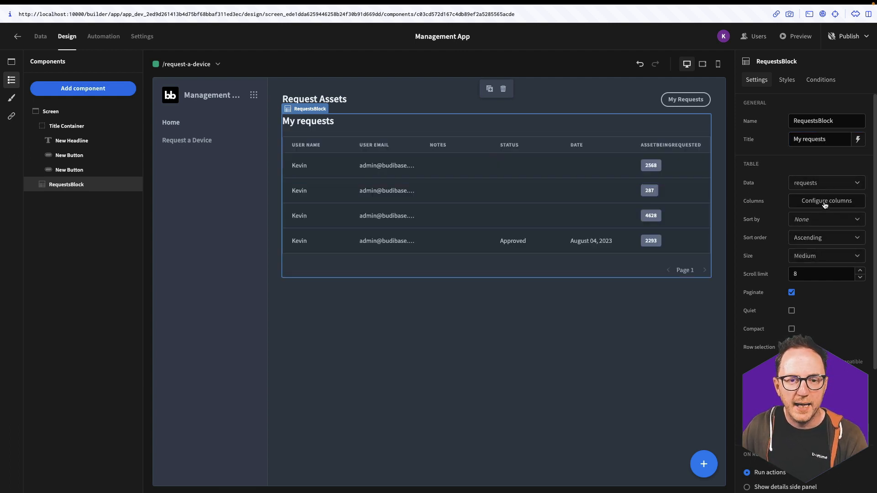
scroll(803, 274, "down", 4)
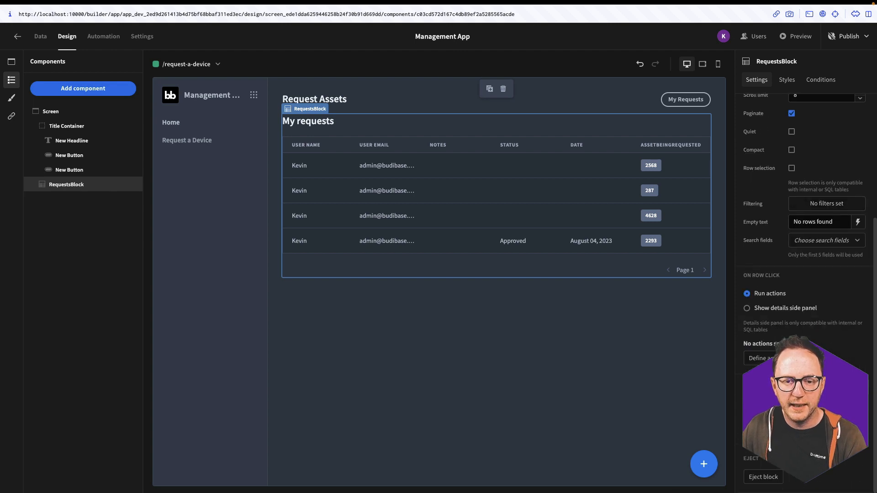
Filter RequestsBlock to rows whose User Email equals the Current User > Email binding
left_click(825, 206)
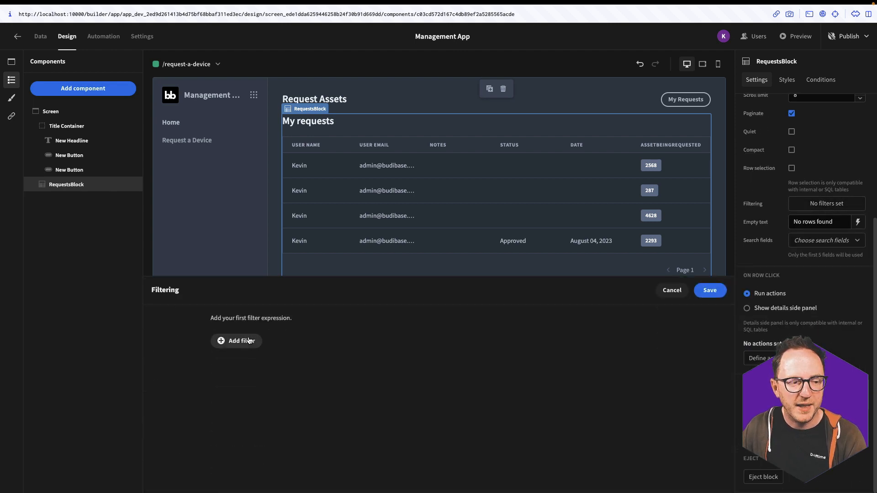
left_click(235, 340)
left_click(238, 369)
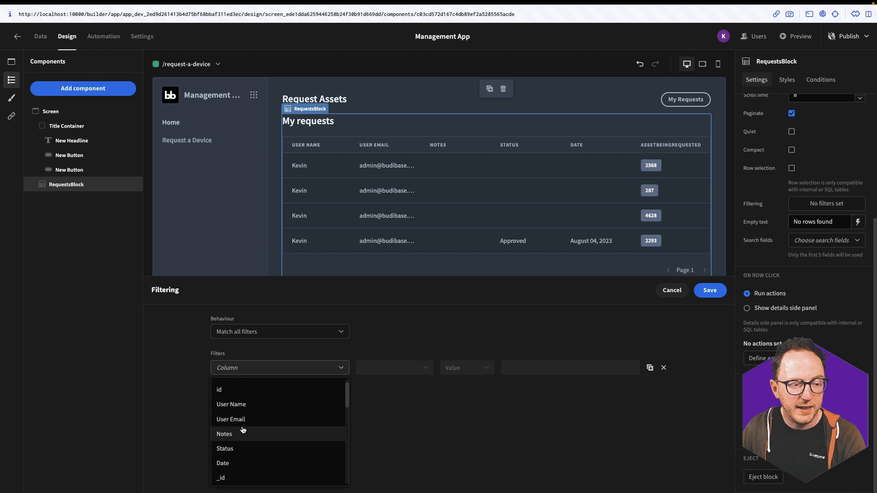
left_click(246, 425)
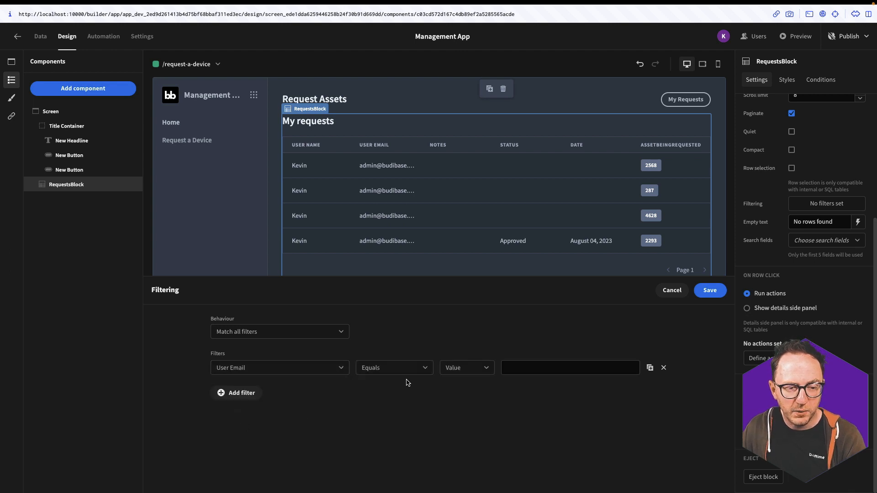
left_click(479, 372)
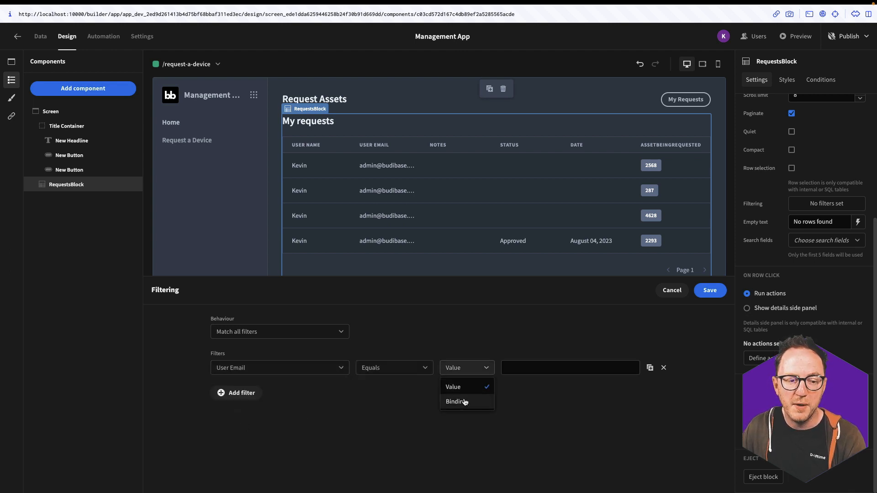
left_click(463, 403)
left_click(632, 367)
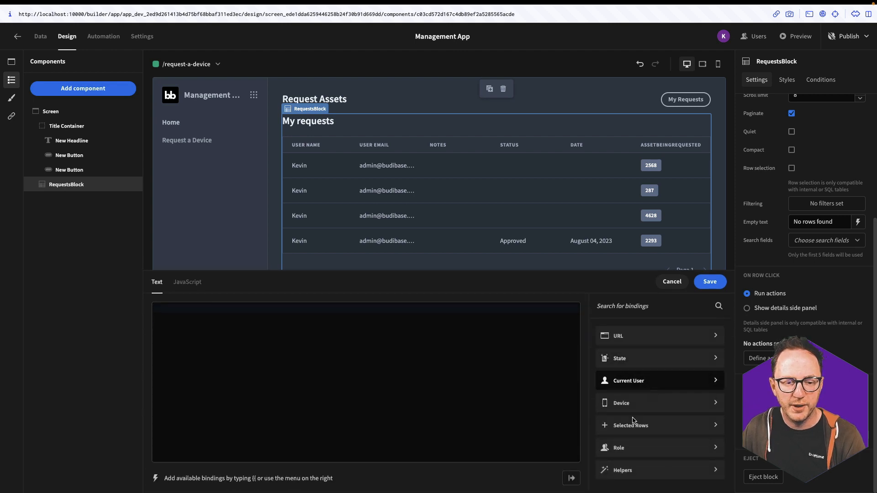
left_click(633, 381)
left_click(633, 388)
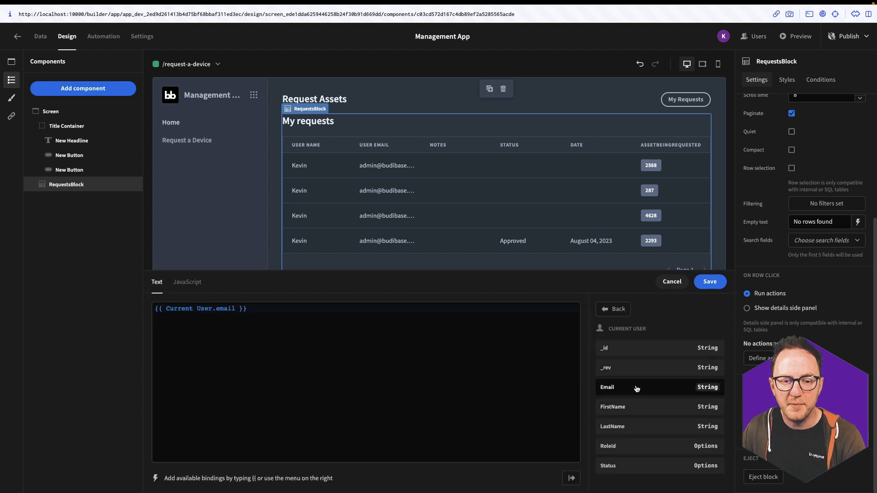
left_click(710, 284)
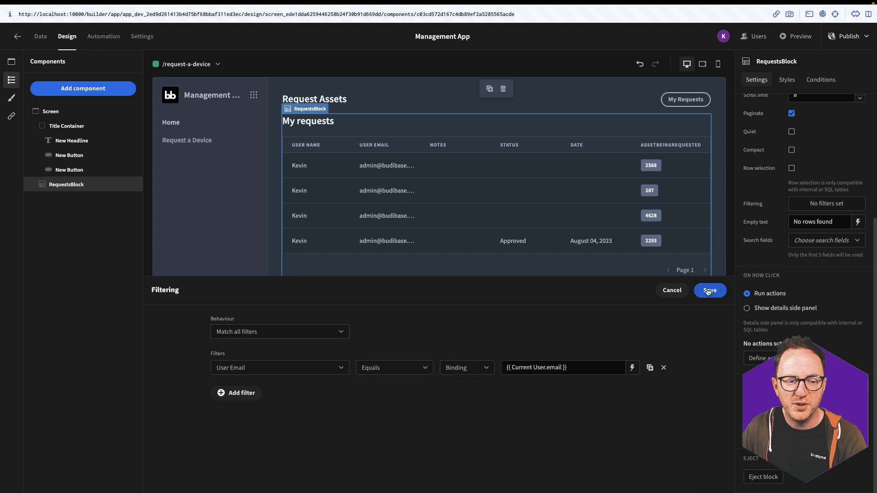
left_click(710, 290)
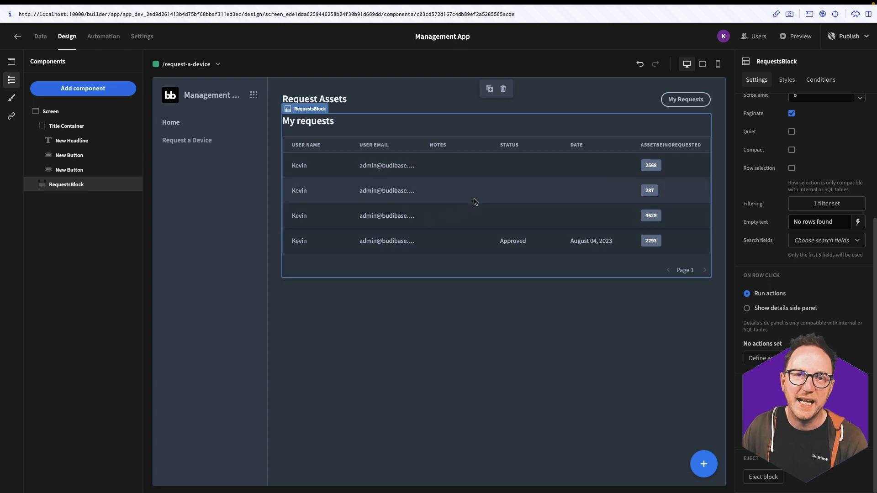
Hide RequestsBlock when {{ State.selected-table }} does not equal my-requests
left_click(825, 84)
left_click(781, 132)
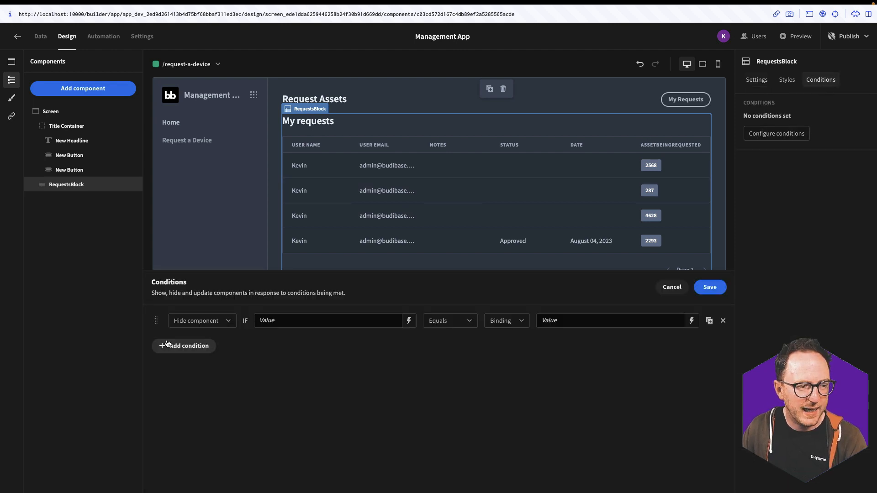
left_click(218, 322)
left_click(309, 318)
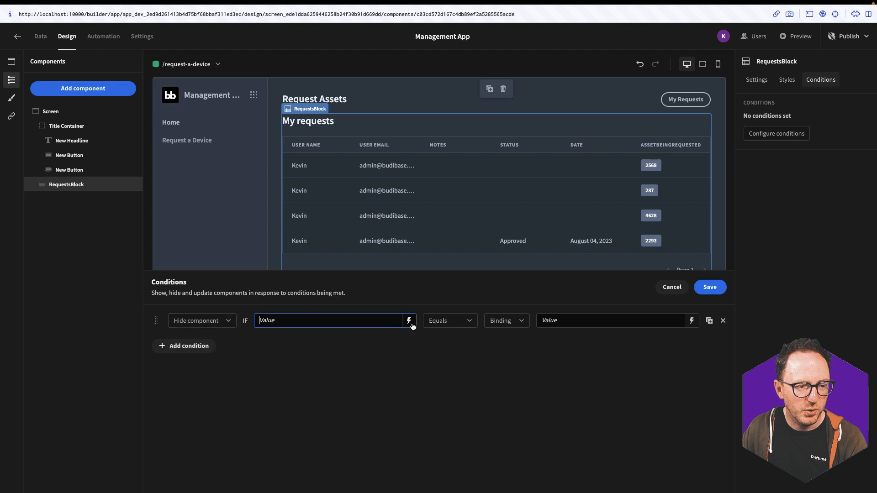
left_click(409, 320)
left_click(636, 362)
left_click(633, 351)
left_click(700, 287)
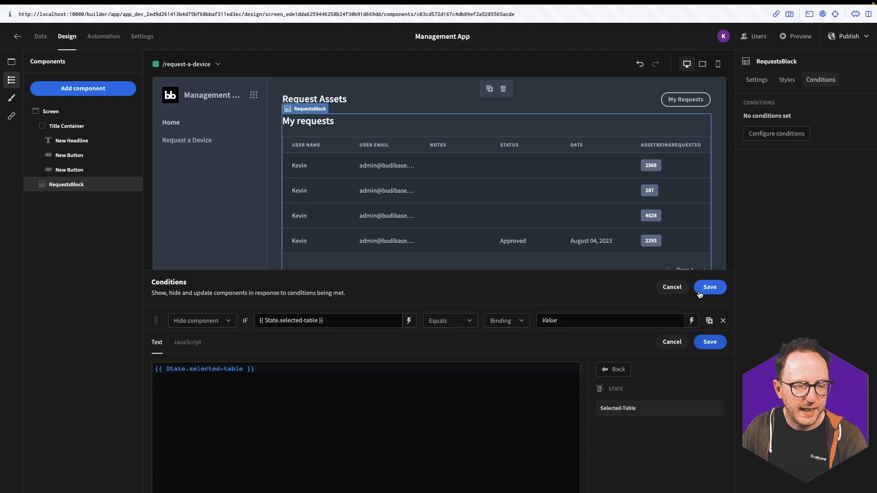
left_click(691, 321)
left_click(658, 320)
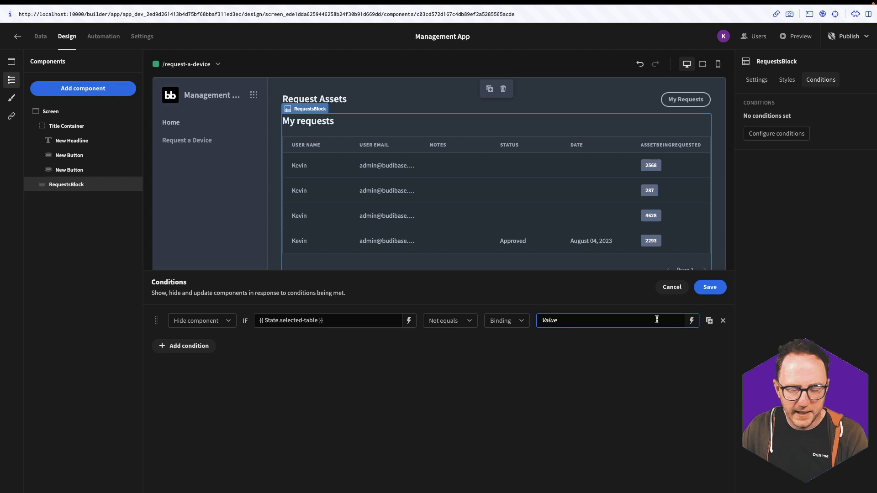
type("my-")
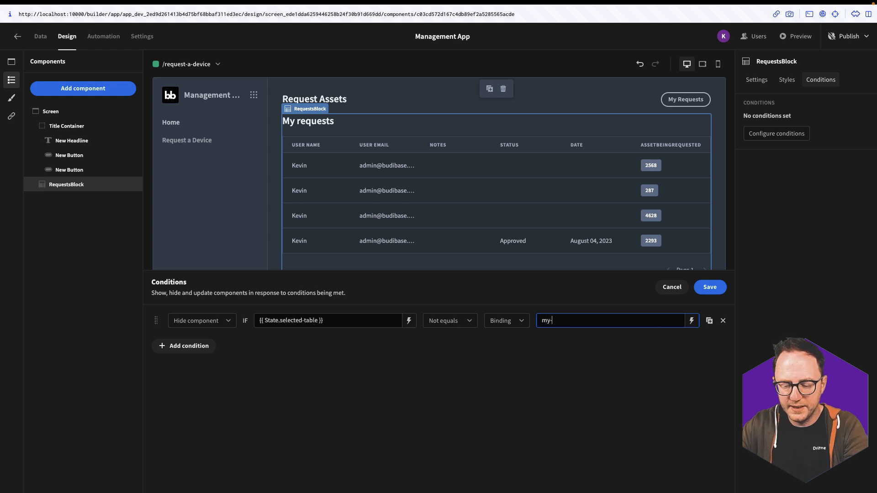
type("requests")
left_click(710, 287)
Preview the app and check that My Requests toggles the table's visibility
left_click(797, 37)
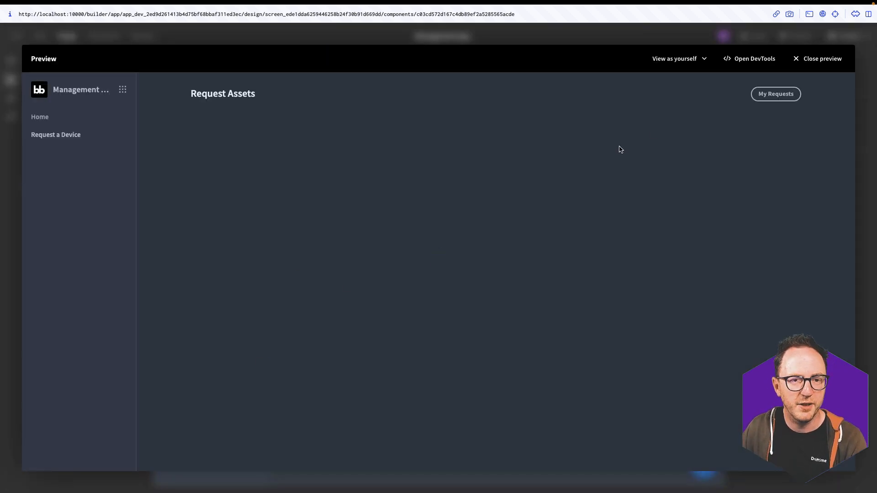
left_click(761, 99)
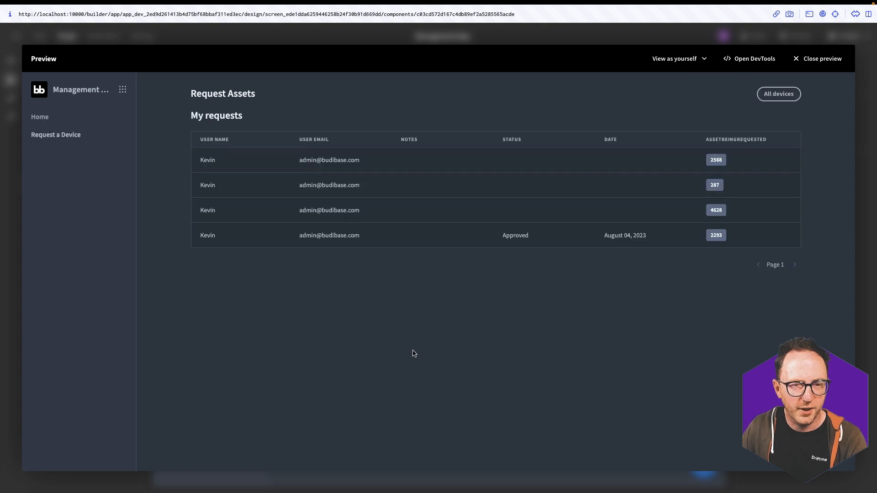
left_click(767, 93)
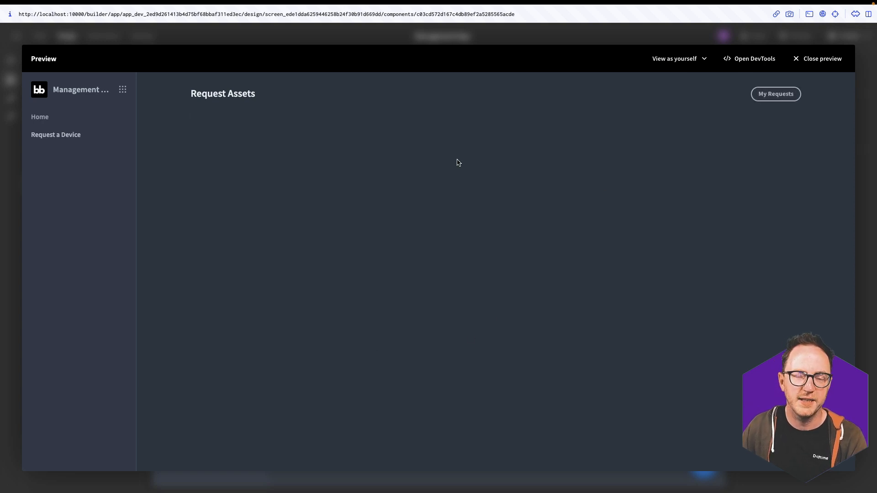
key("Escape")
left_click(452, 401)
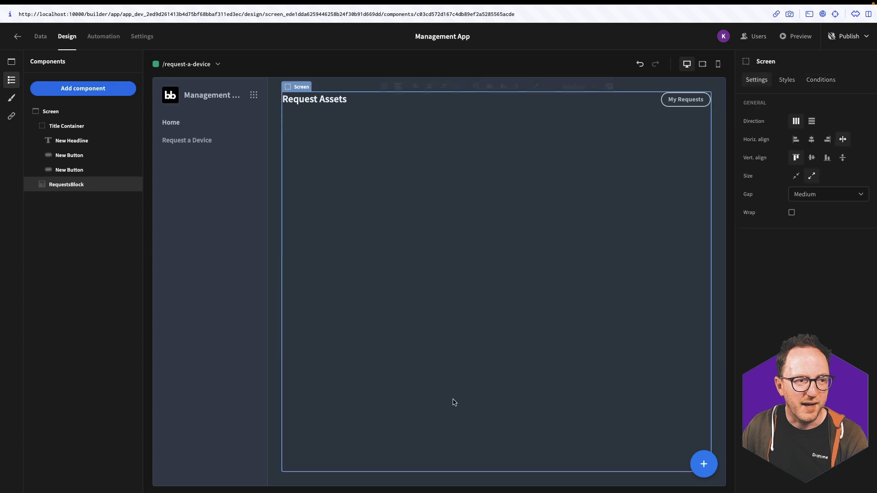
Add an assets table block showing only the Device, Status and Type columns
left_click(704, 464)
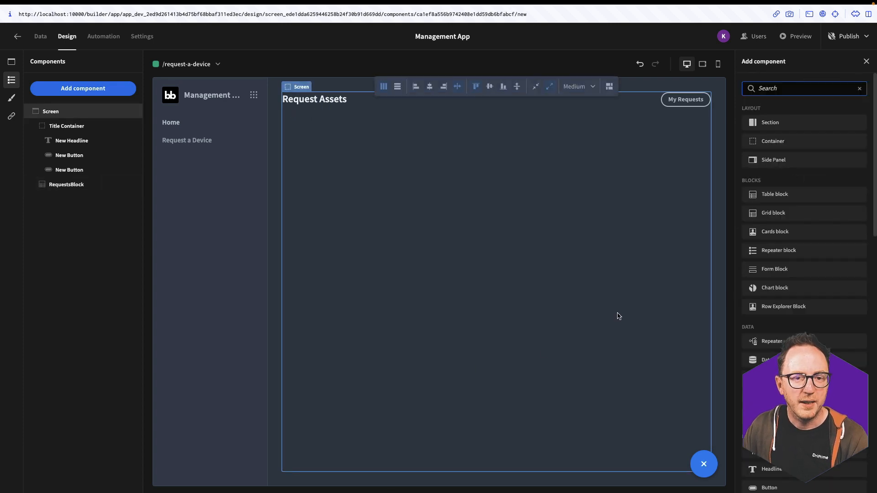
left_click(770, 197)
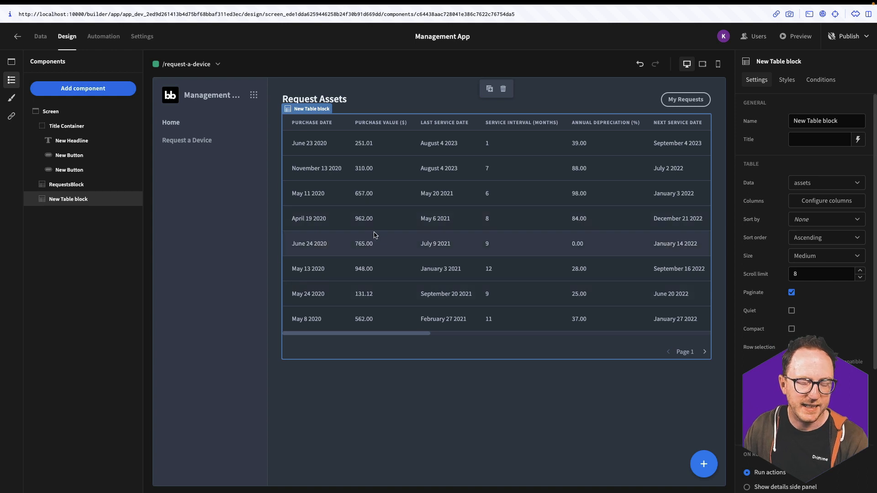
left_click(810, 199)
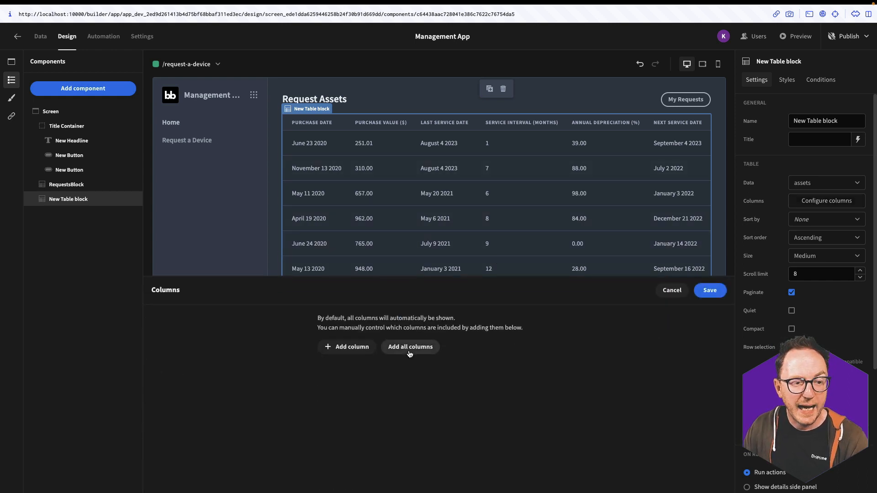
left_click(410, 351)
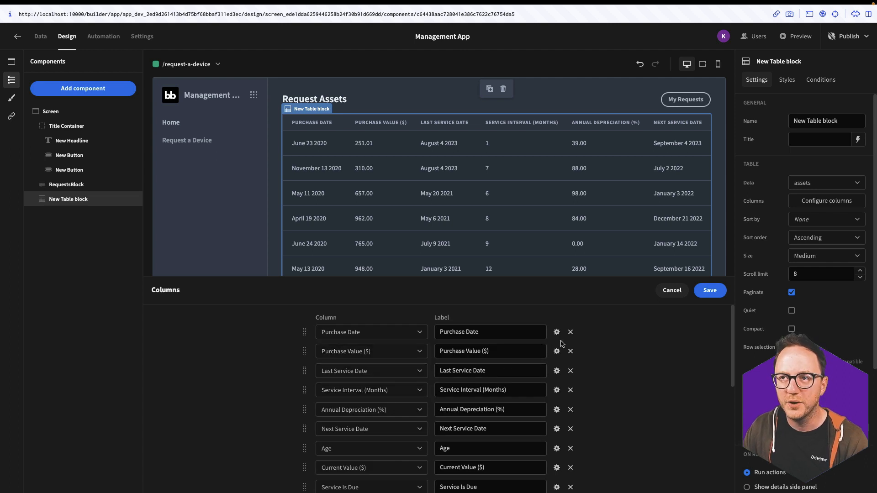
scroll(567, 336, "down", 5)
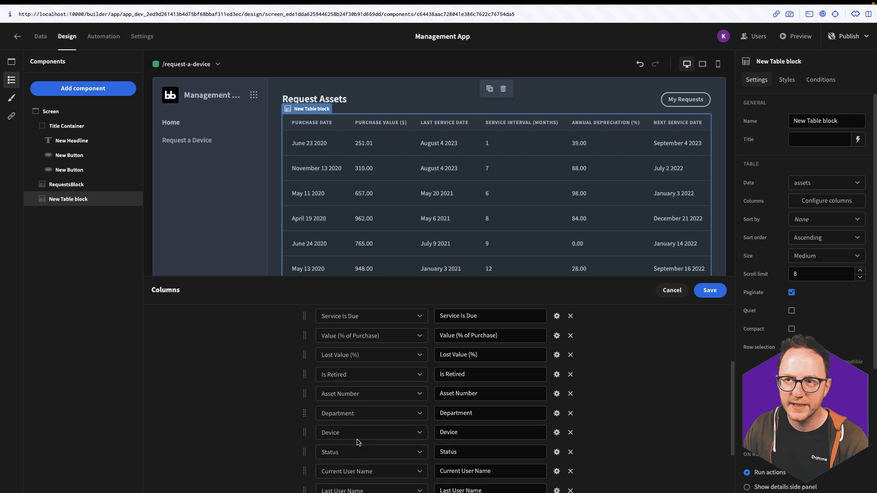
scroll(426, 465, "down", 1)
scroll(425, 465, "down", 3)
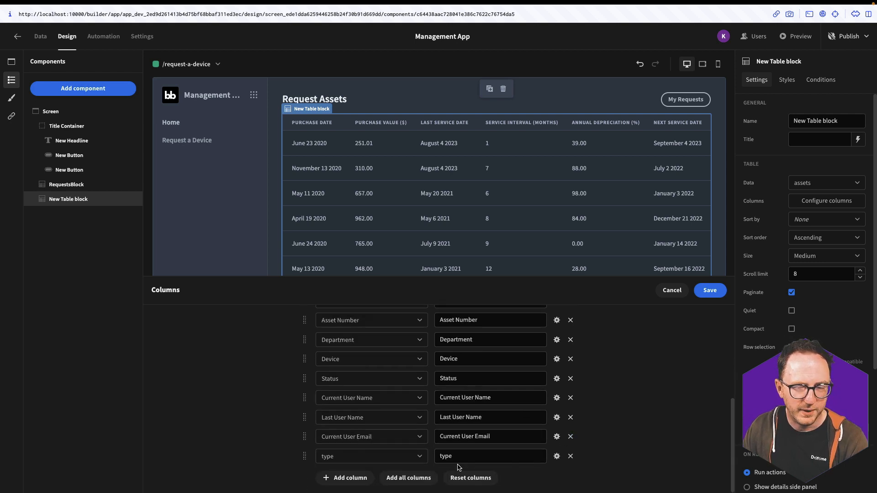
left_click(570, 417)
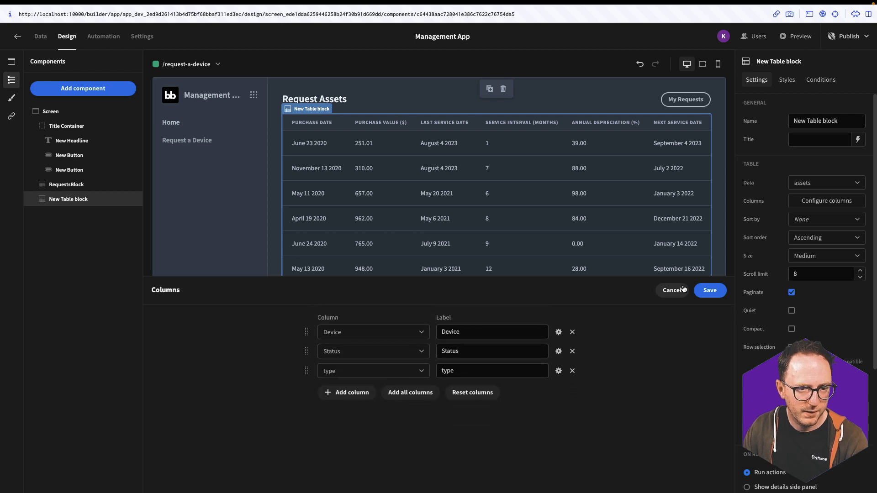
left_click(710, 290)
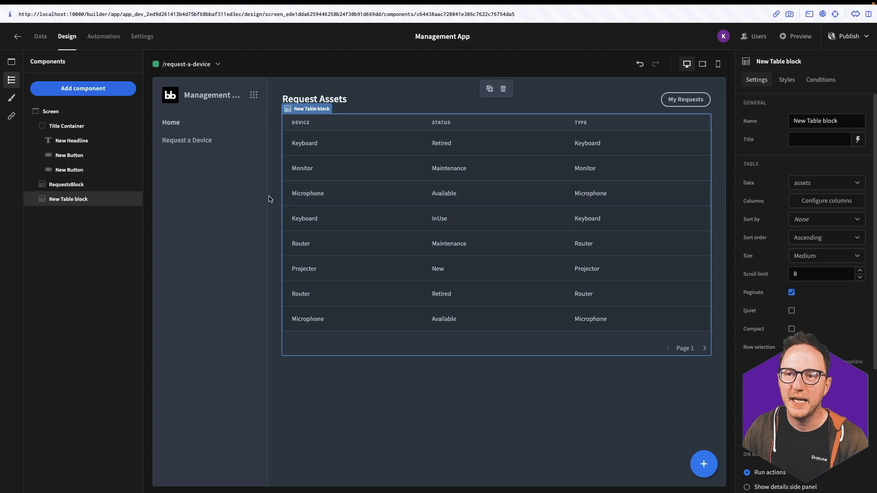
Add a button below the assets table and label it Request
left_click(99, 94)
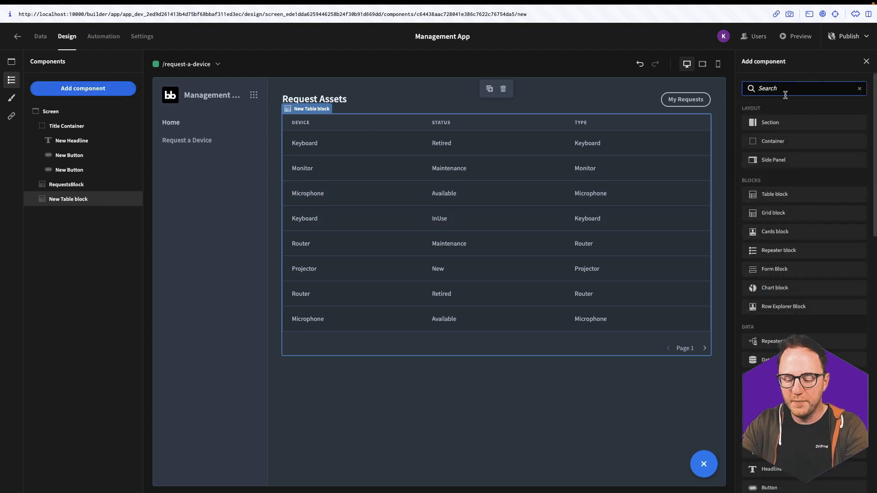
left_click(769, 487)
left_click_drag(826, 139, 793, 139)
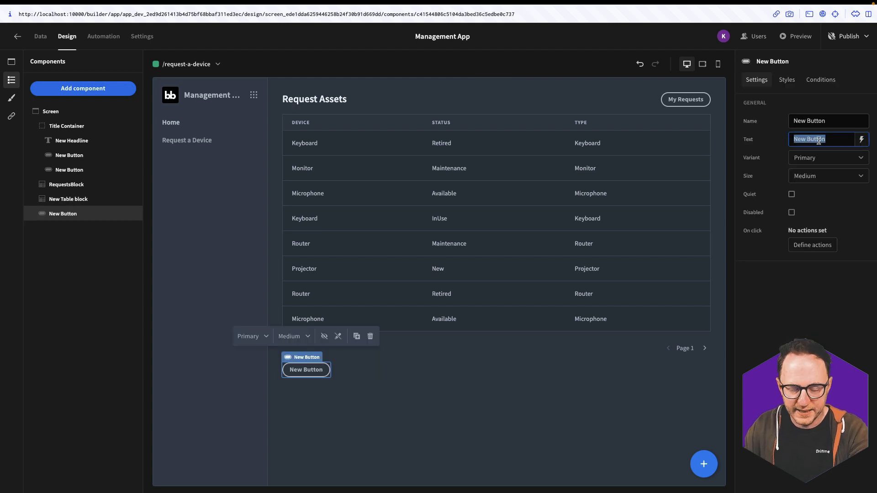
type("Request")
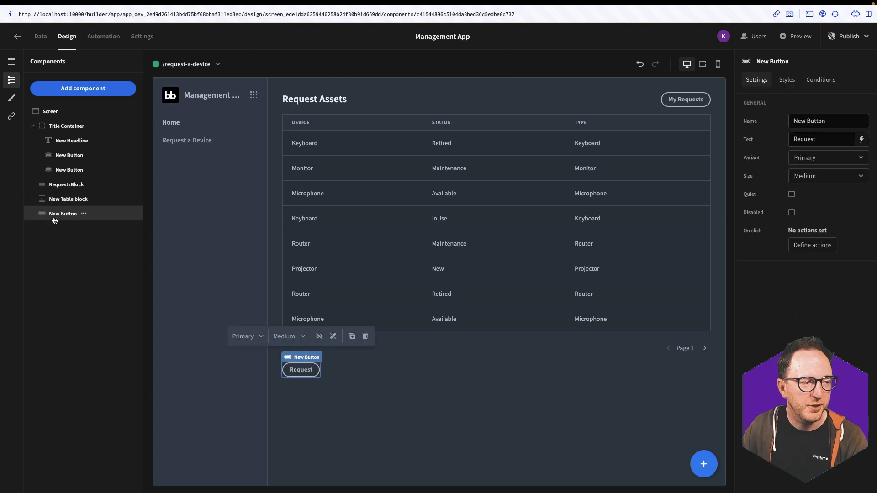
Break the assets table block apart into its separate components
left_click_drag(66, 218, 71, 205)
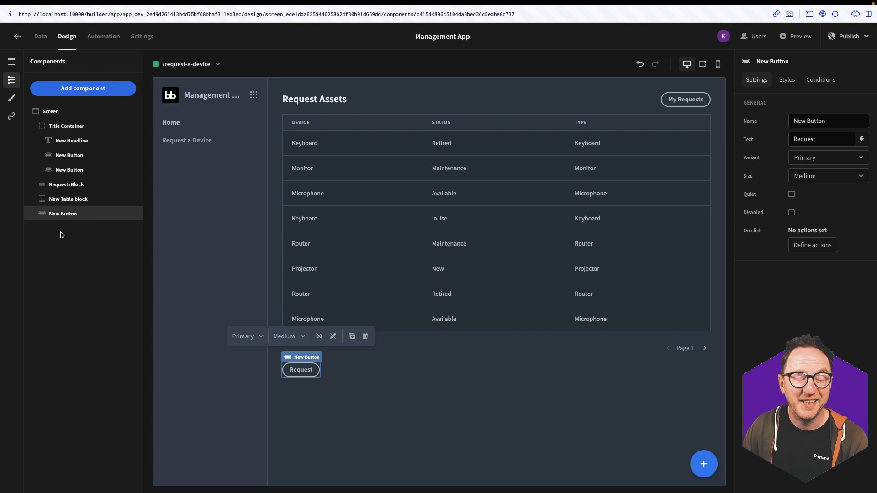
left_click(70, 202)
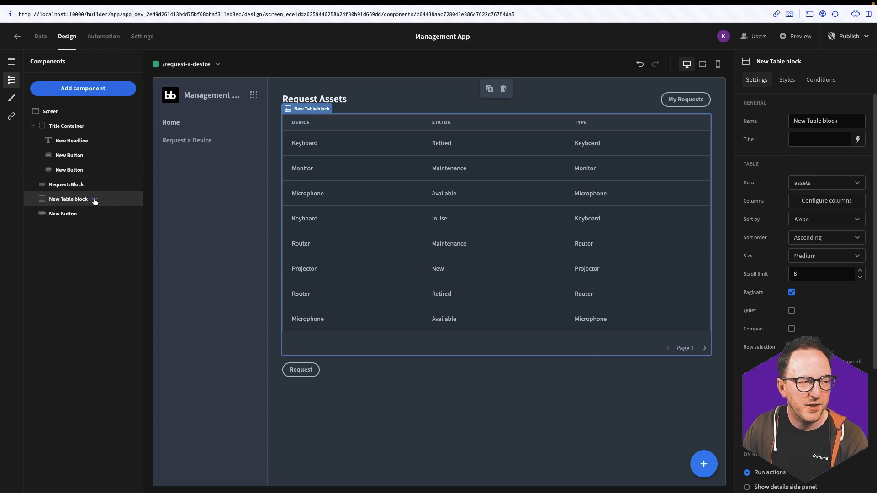
left_click(94, 200)
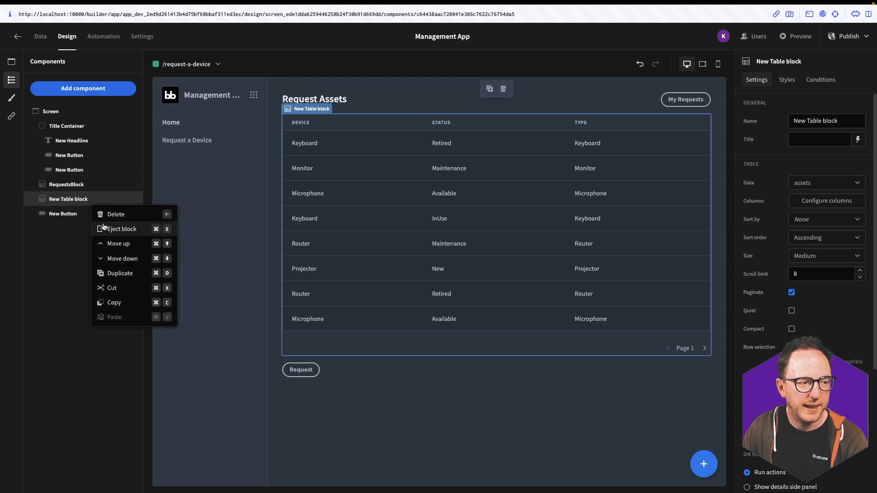
scroll(813, 396, "down", 4)
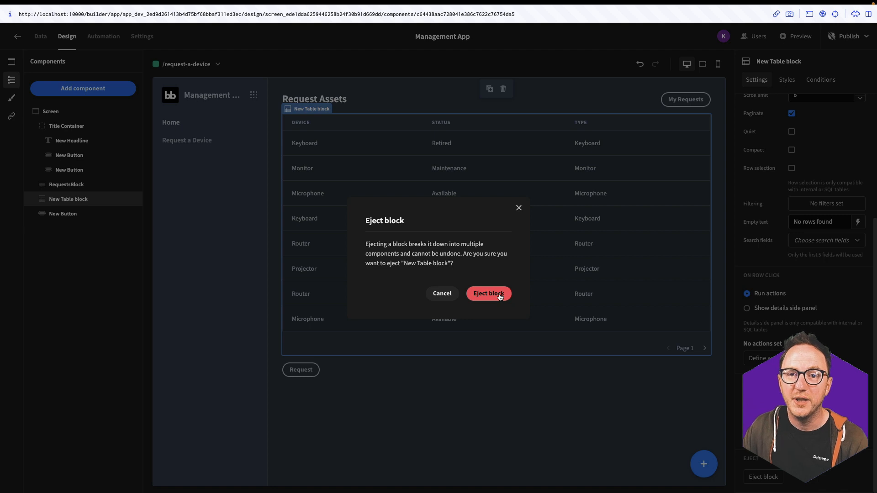
left_click(499, 297)
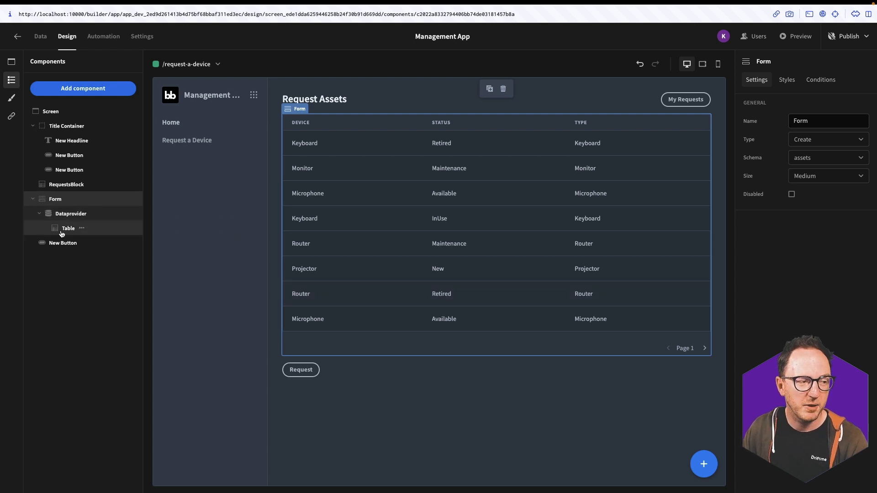
Move the button inside the table rows and rename it Request Button
left_click_drag(50, 249, 73, 235)
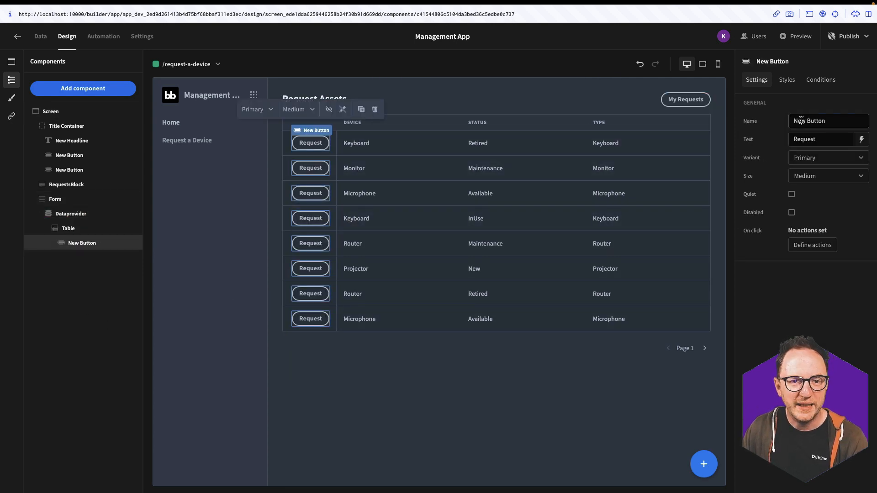
left_click_drag(802, 121, 790, 122)
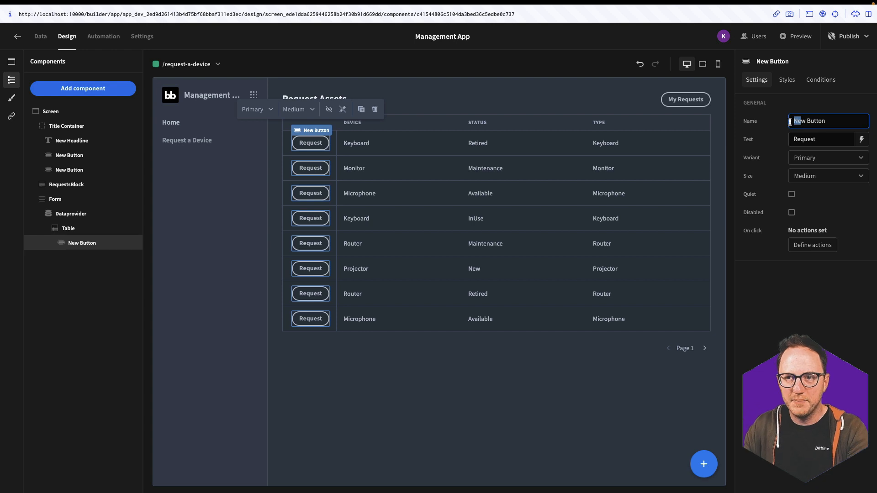
type("Request")
key("Return")
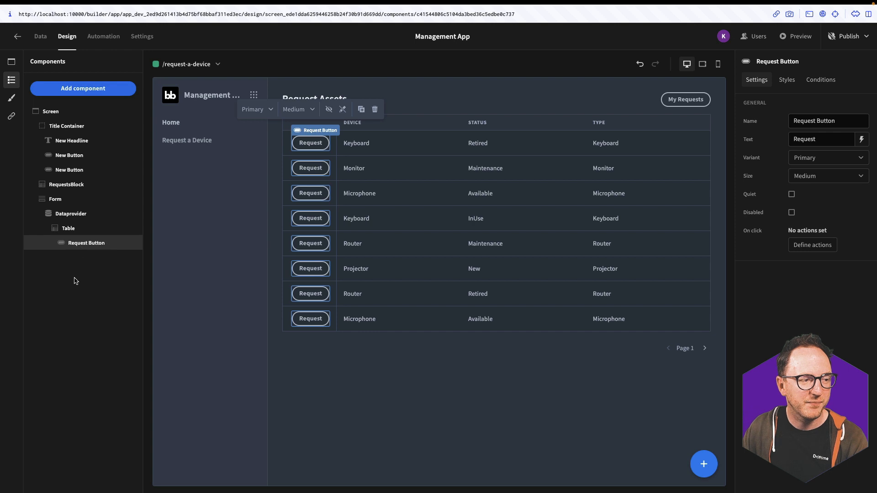
left_click(54, 199)
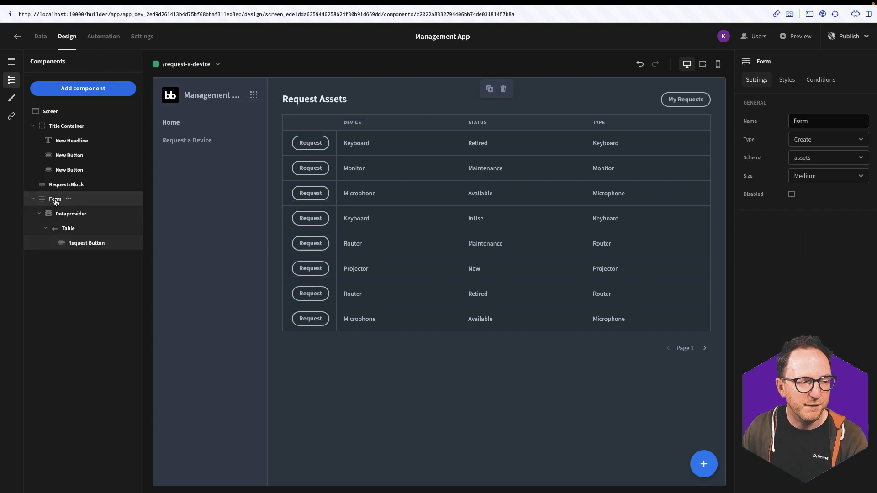
Set the Form's schema to requests and add a side panel named RequestPanel
left_click(816, 161)
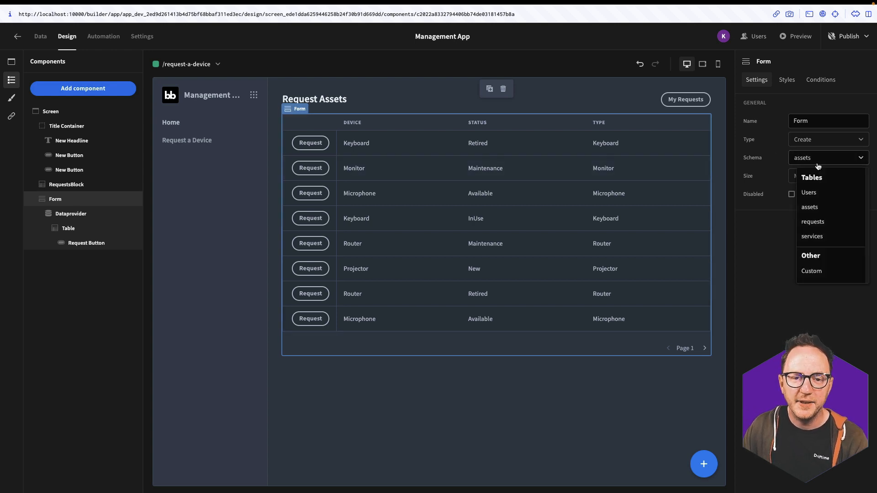
left_click(812, 222)
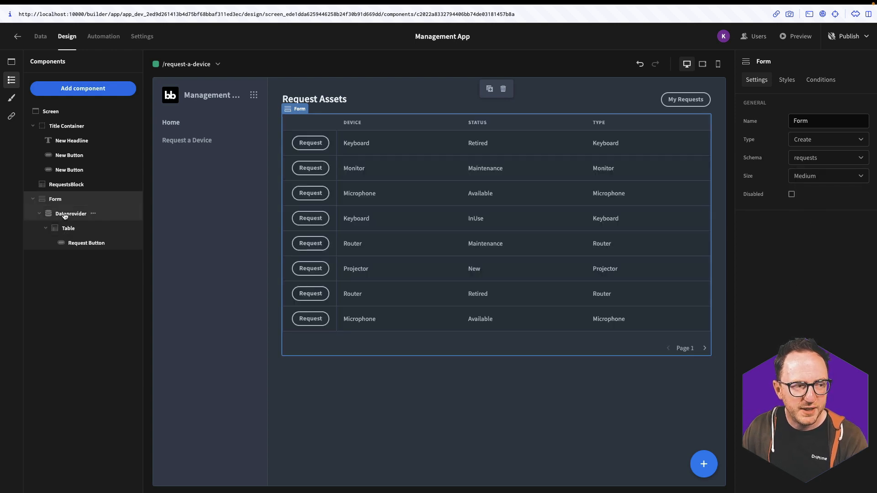
left_click(65, 215)
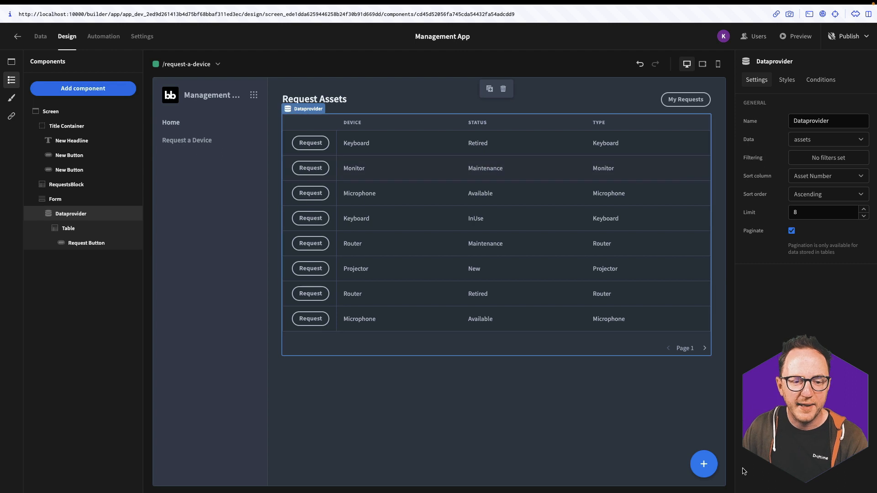
left_click(704, 464)
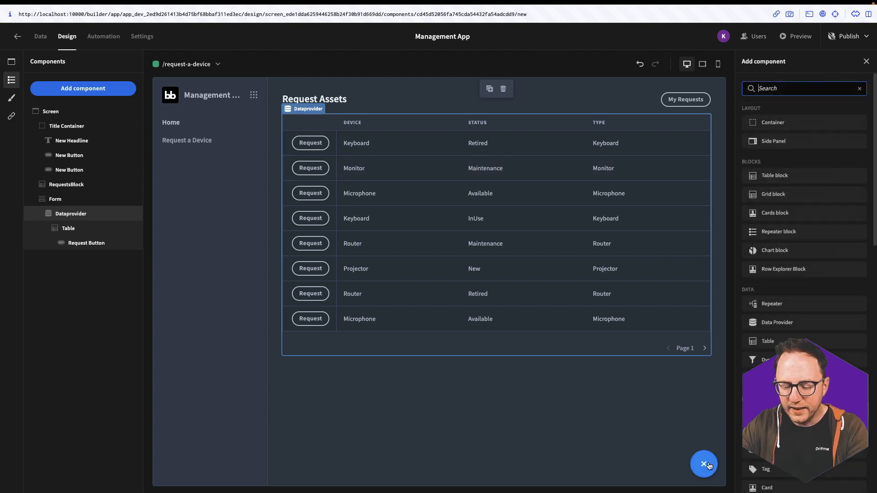
type("side")
left_click(782, 124)
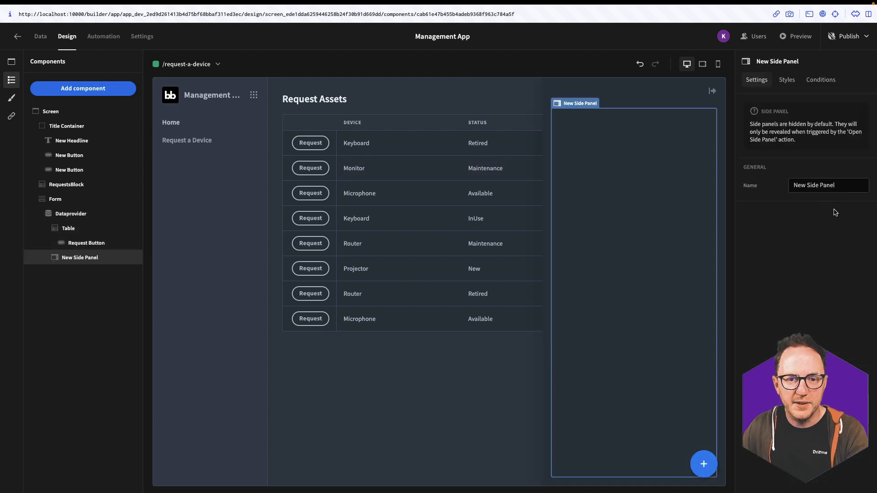
triple_click(822, 185)
type("Request")
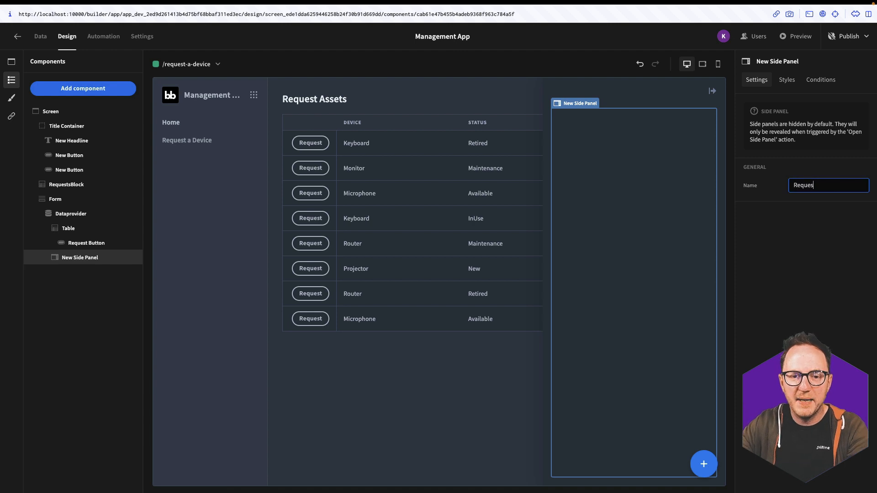
Add an empty field group inside RequestPanel
left_click(712, 460)
type("field")
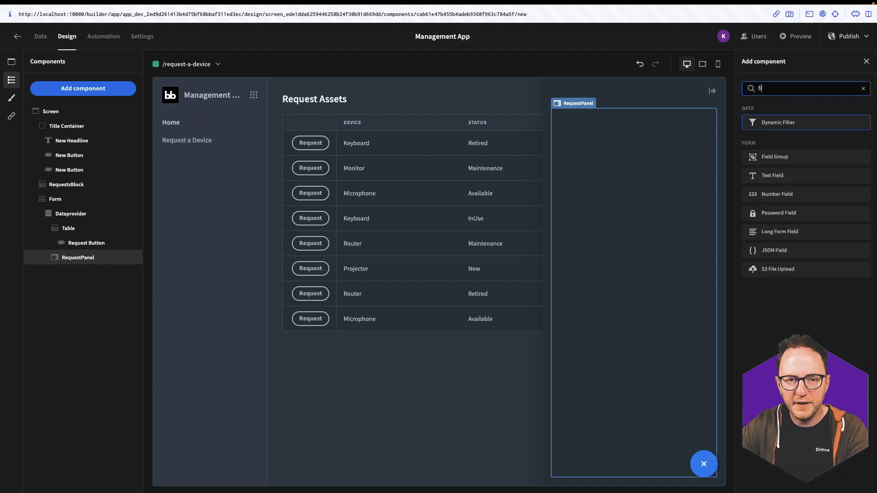
left_click(786, 123)
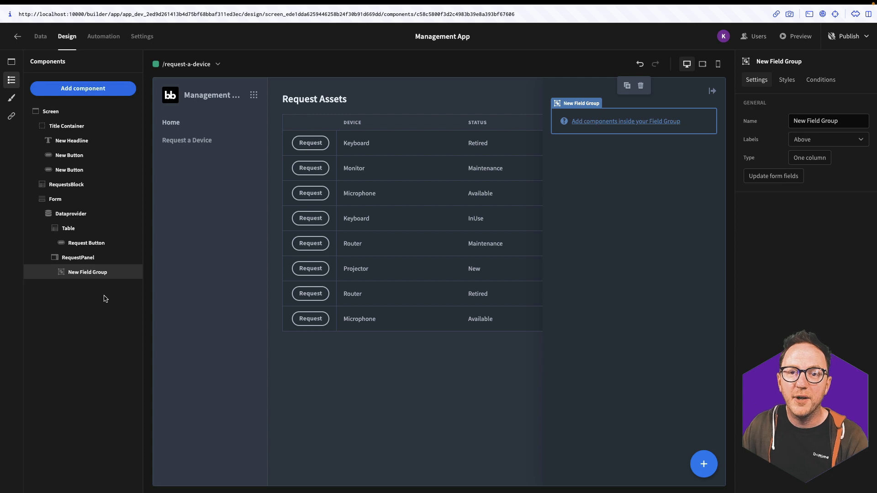
Generate the field group's fields from the table and delete unneeded ones such as Date
left_click(760, 178)
left_click(510, 294)
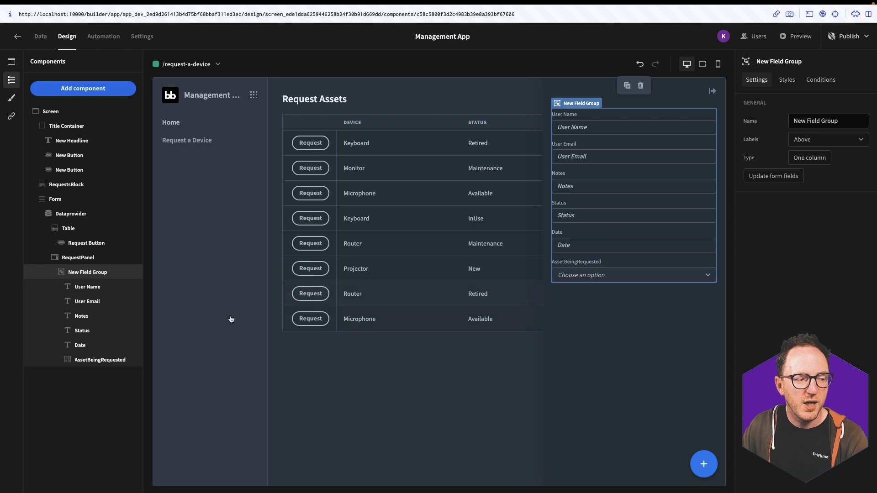
right_click(96, 336)
left_click(64, 392)
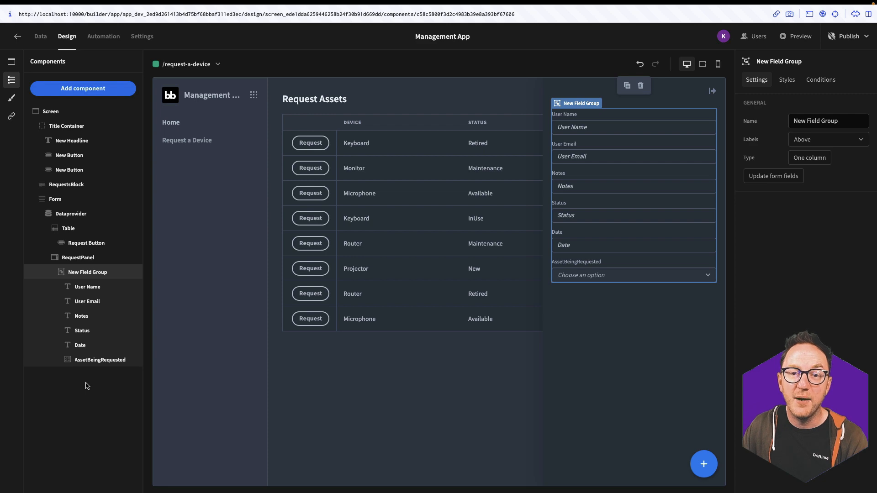
left_click(96, 332)
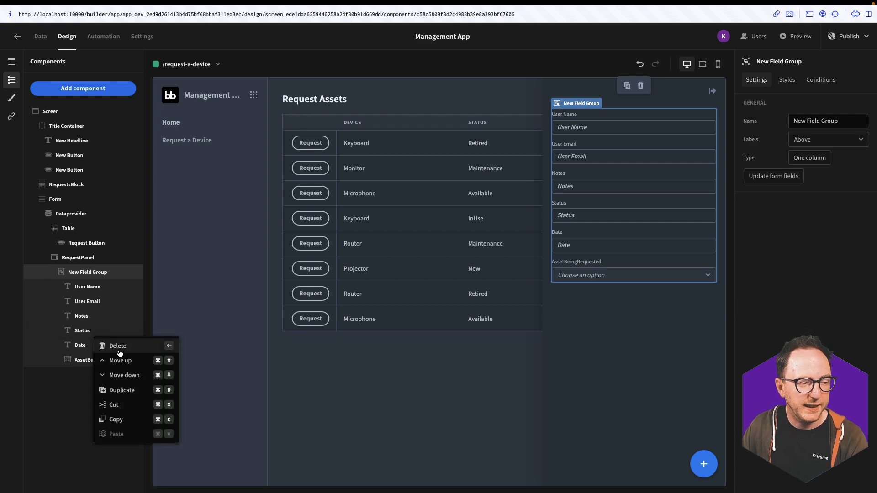
left_click(118, 346)
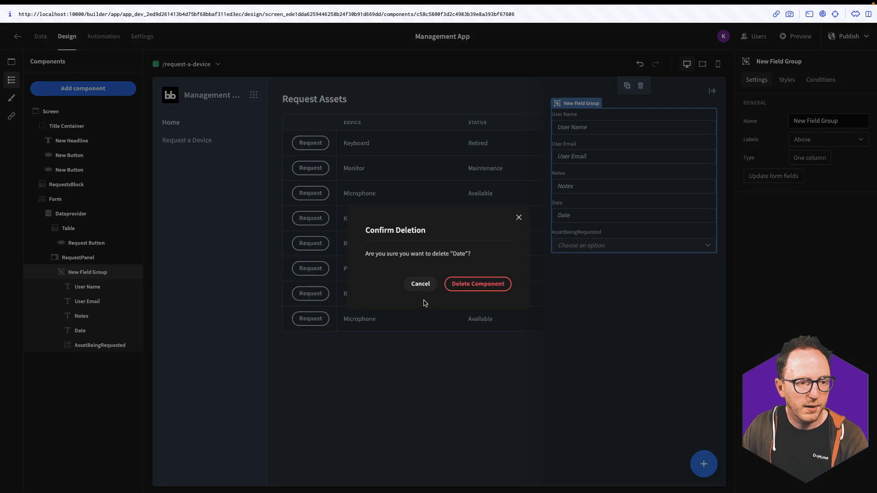
left_click(478, 284)
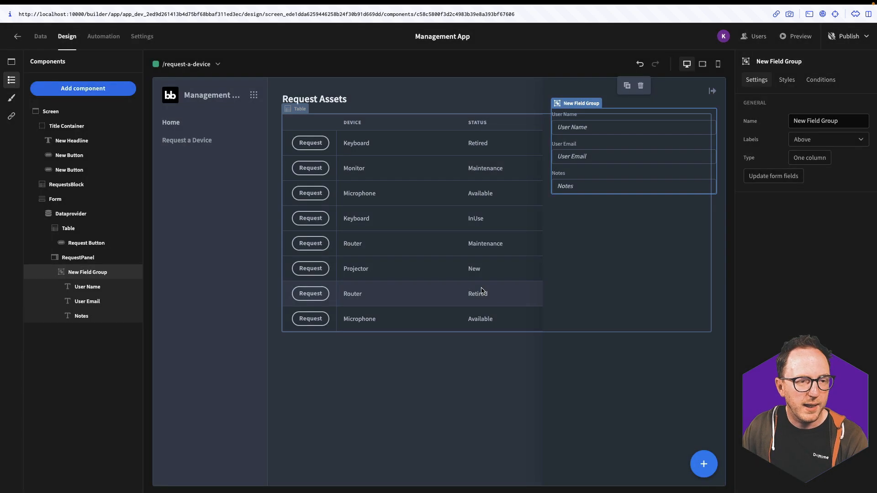
Add a button below the Notes field labelled 'Make Request'
left_click(705, 460)
type("but")
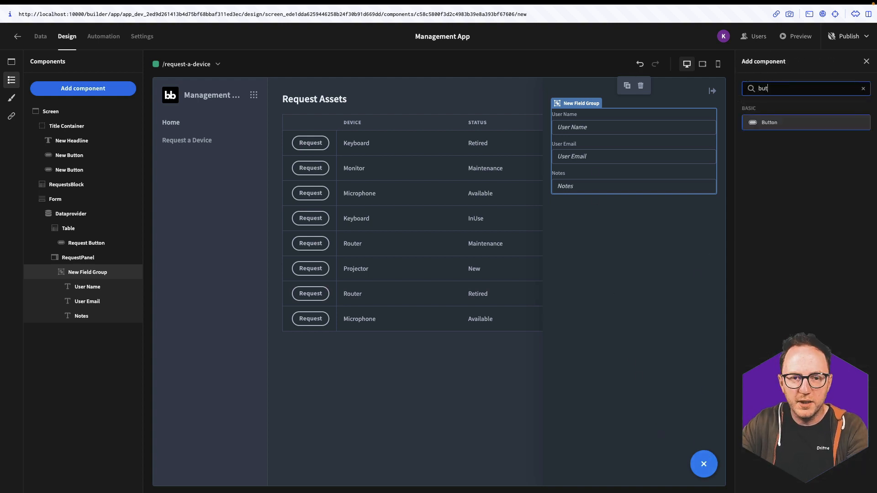
type("ton")
key("Return")
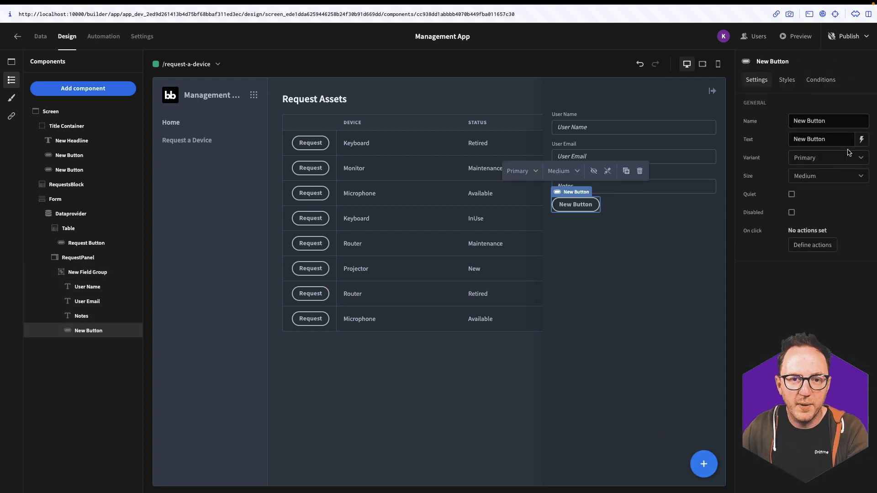
triple_click(819, 139)
type("Make ")
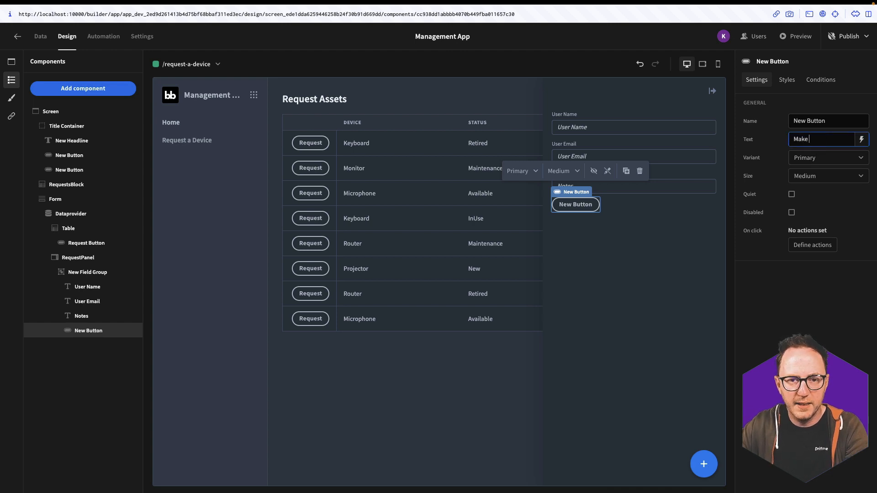
type("Request")
left_click(683, 299)
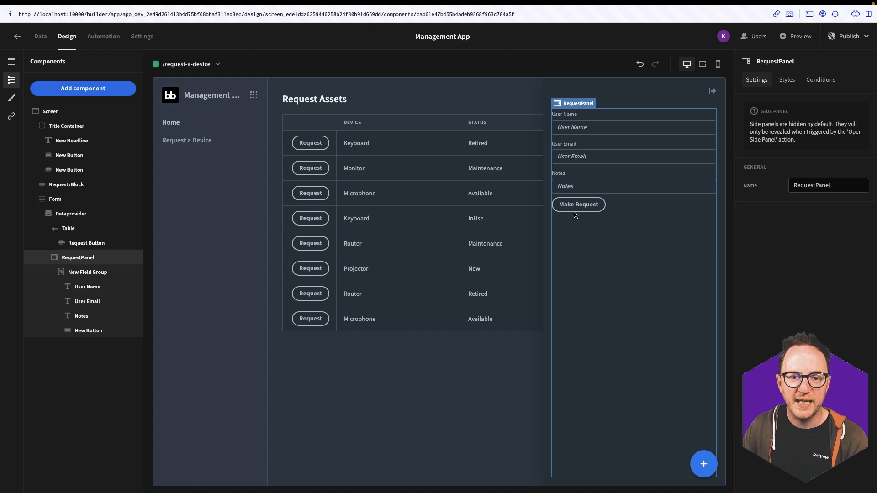
Give the Make Request button a Save Row action saving the form's data into the requests table
left_click(91, 331)
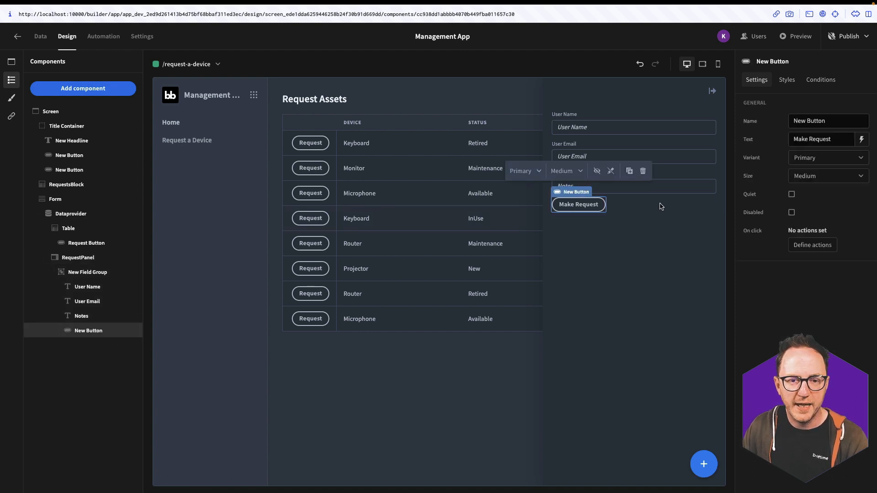
left_click(815, 243)
left_click(189, 352)
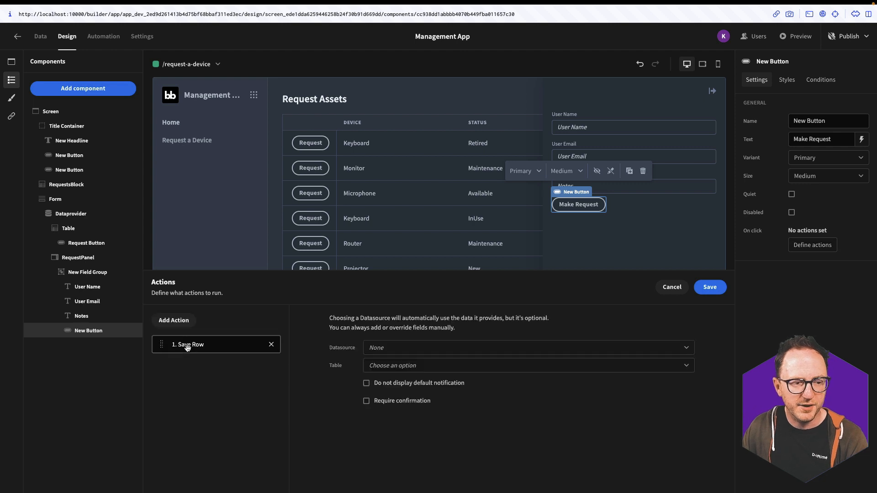
left_click(401, 350)
left_click(390, 378)
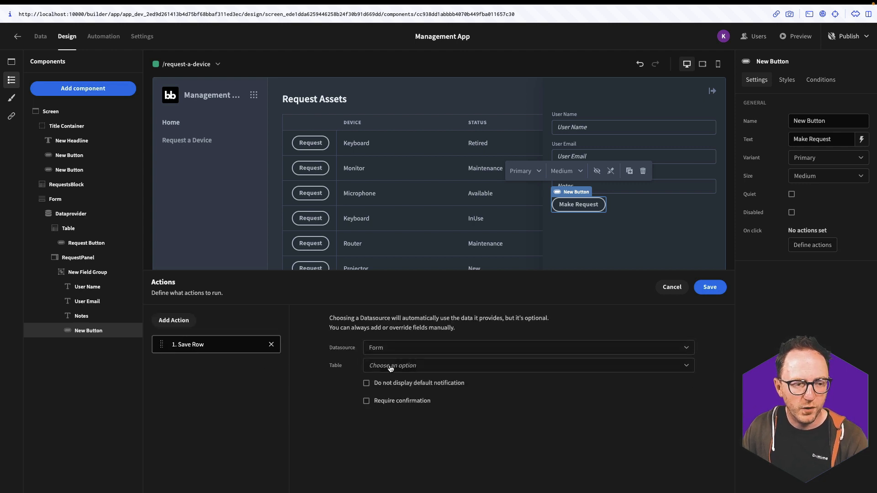
left_click(391, 366)
left_click(392, 429)
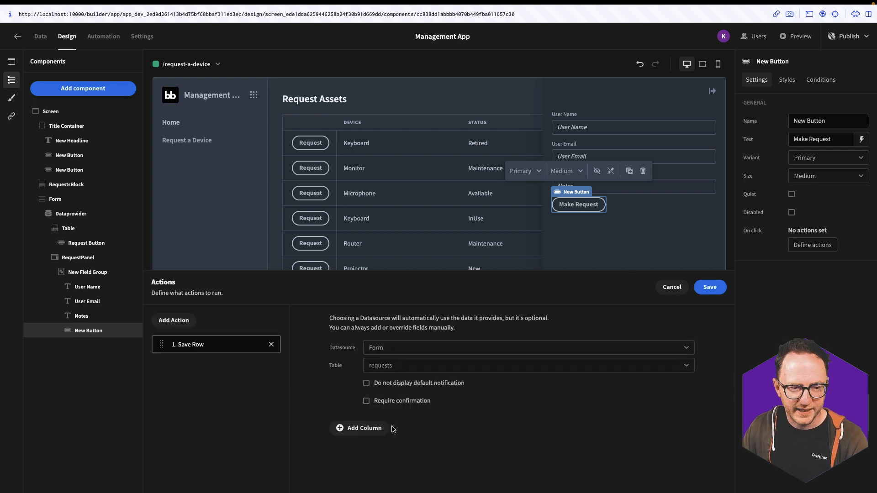
Set the saved row's Status column to 'Pending'
left_click(367, 428)
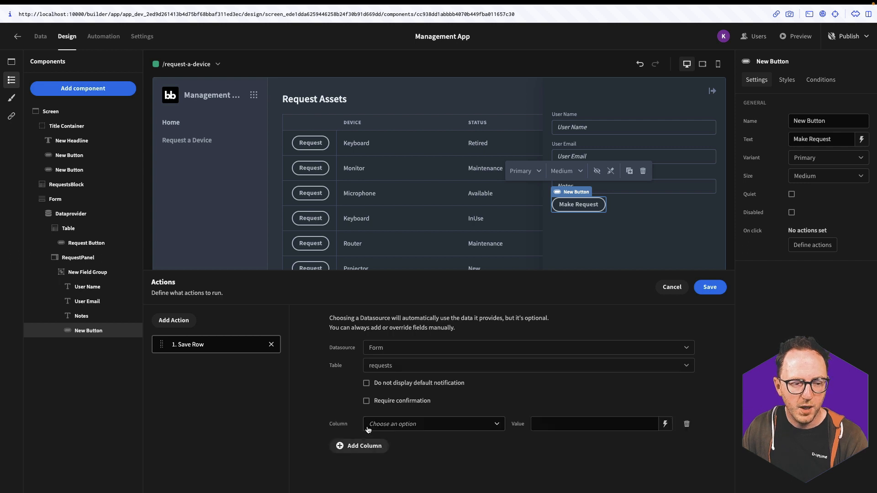
left_click(452, 425)
scroll(405, 460, "down", 3)
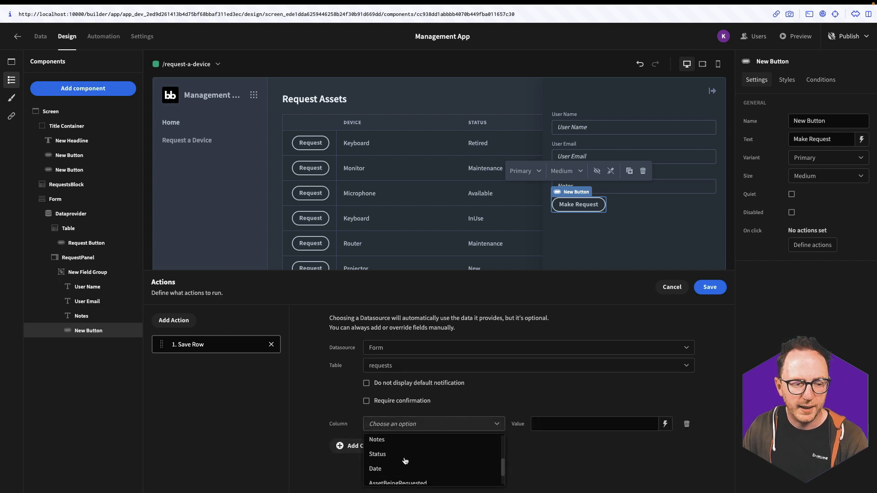
scroll(405, 459, "up", 2)
left_click(407, 451)
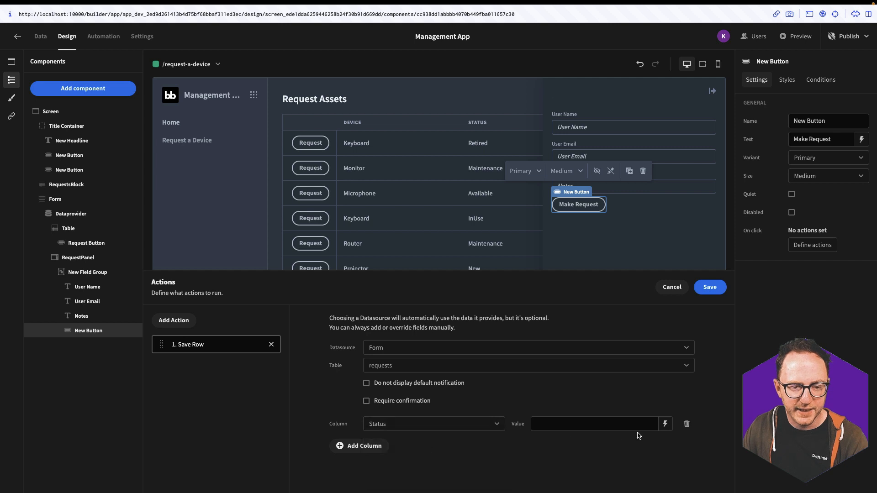
left_click(665, 424)
left_click(600, 426)
type("Pending")
Add a Date column whose value is bound to {{ date }}
left_click(352, 446)
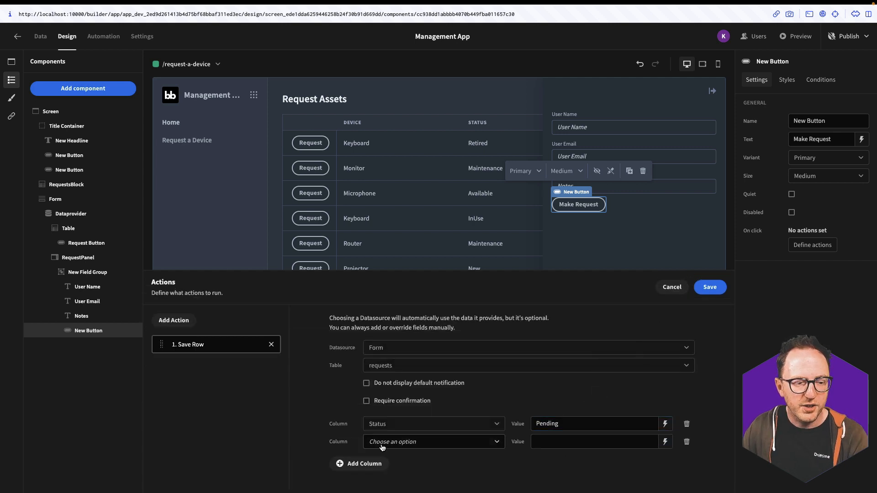
left_click(387, 440)
left_click(430, 419)
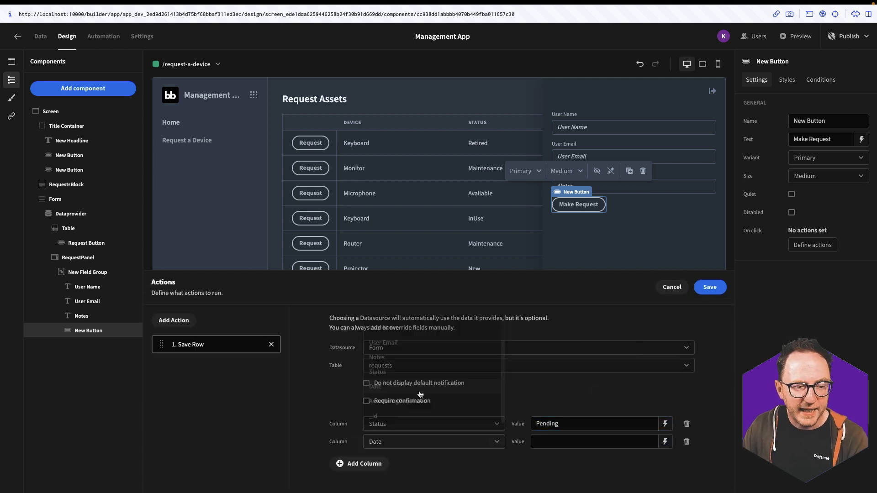
left_click(665, 442)
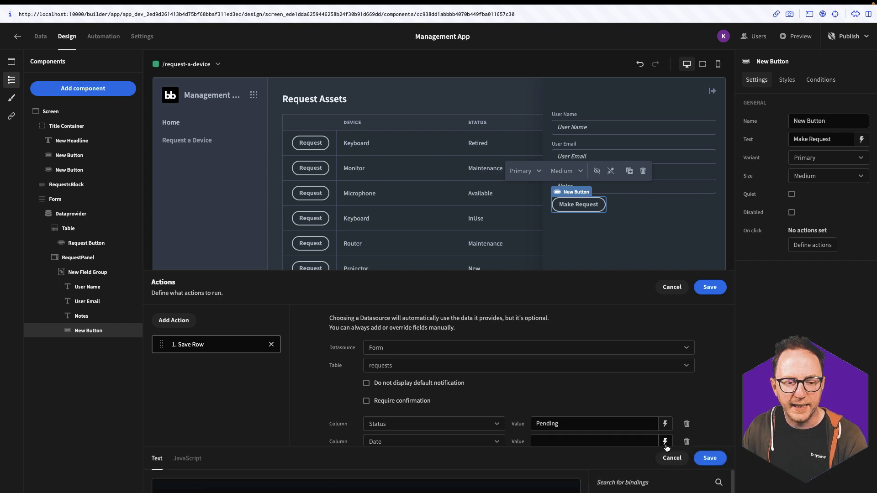
scroll(653, 424, "down", 10)
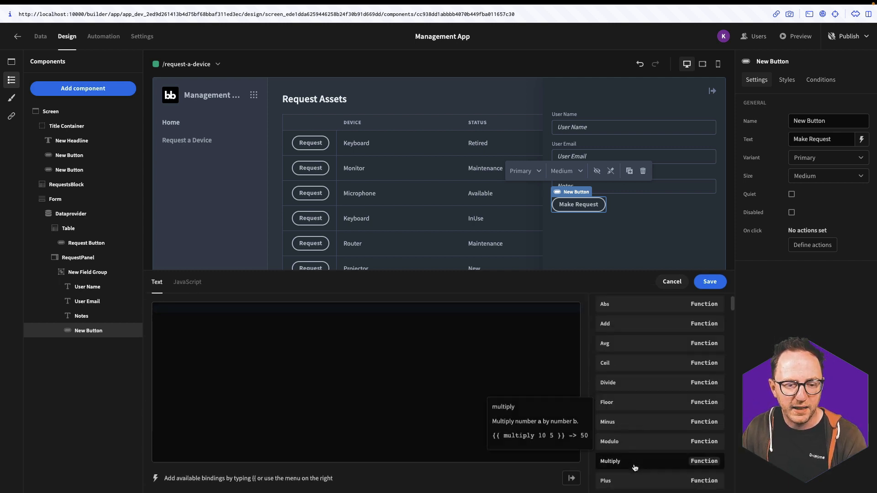
scroll(645, 443, "down", 5)
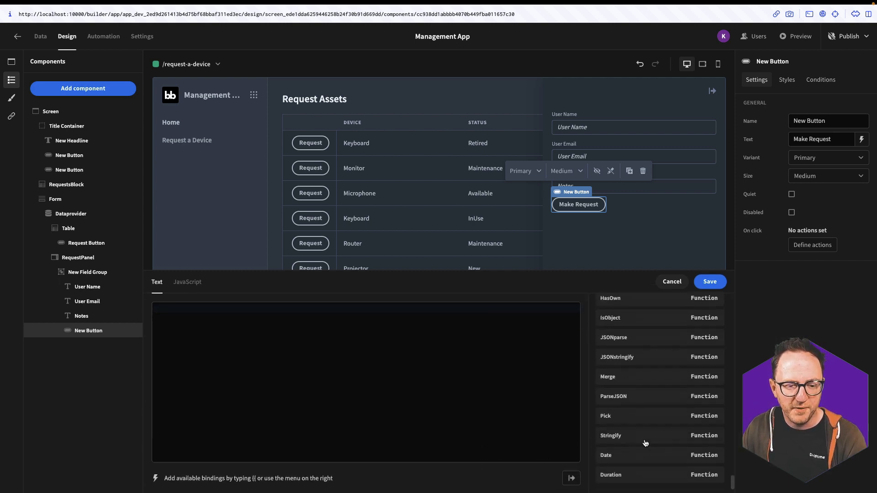
left_click(608, 455)
left_click(708, 283)
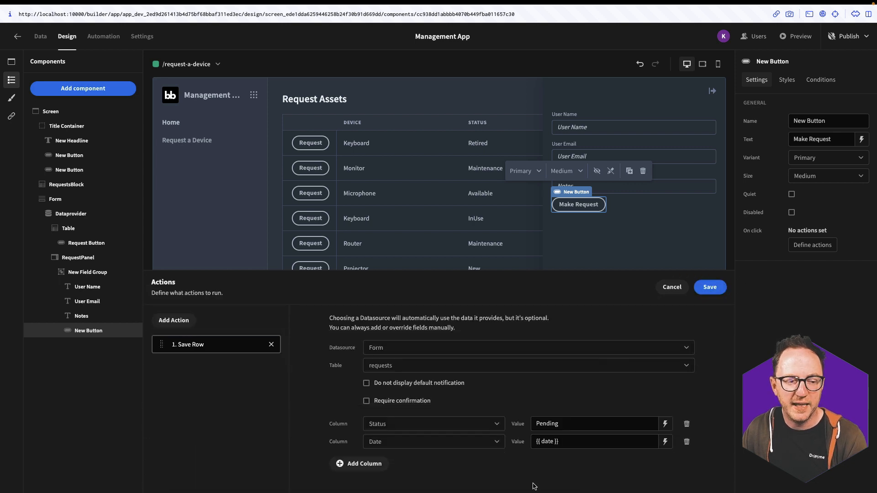
Add an AssetBeingRequested column, left without a value, and save the button's actions
left_click(383, 464)
left_click(383, 460)
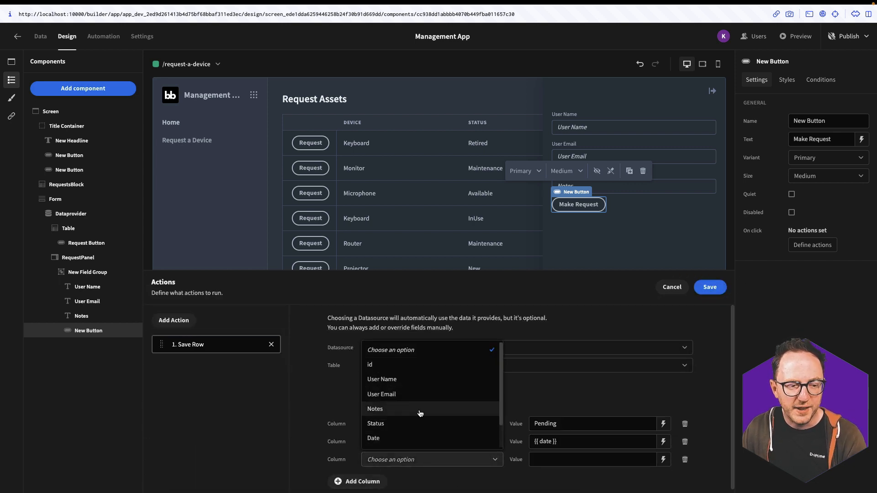
scroll(420, 413, "down", 2)
left_click(406, 431)
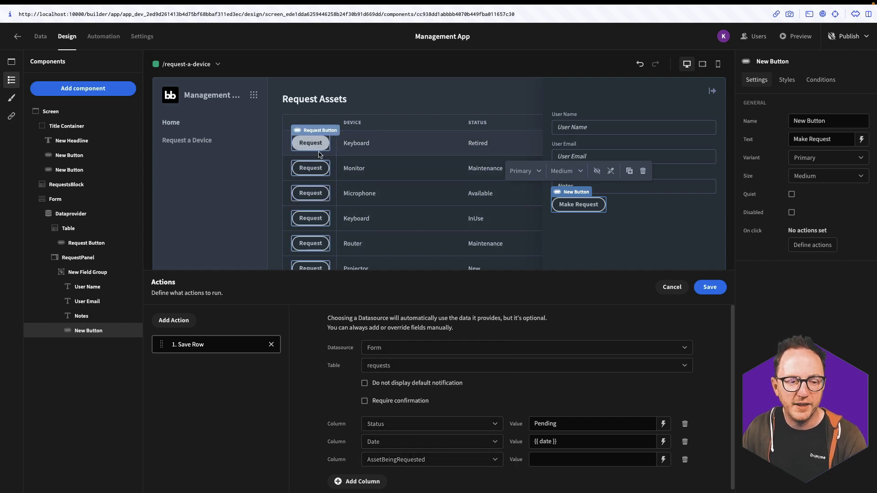
left_click(665, 460)
left_click(615, 404)
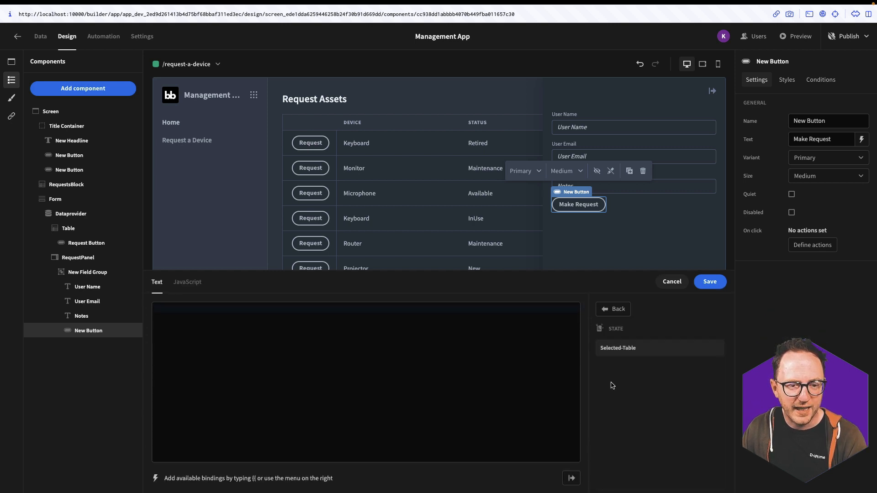
left_click(709, 281)
left_click(709, 287)
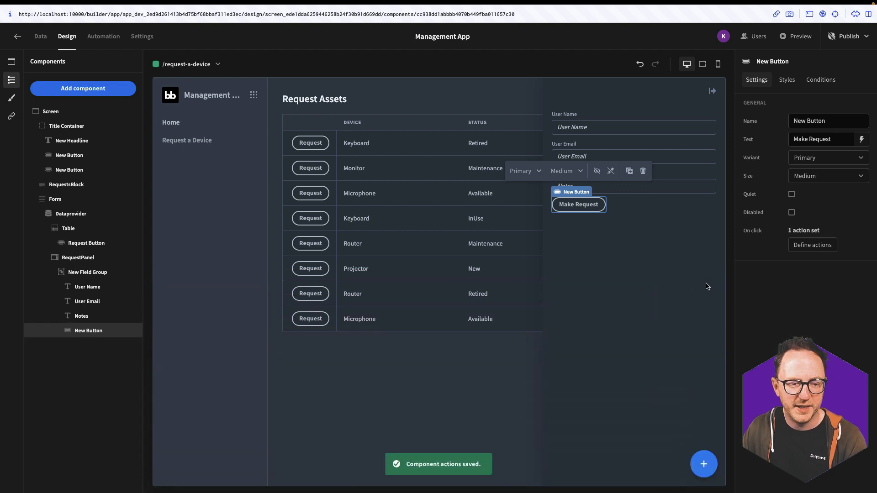
Give the row Request Button an Open Side Panel action targeting RequestPanel
left_click(93, 250)
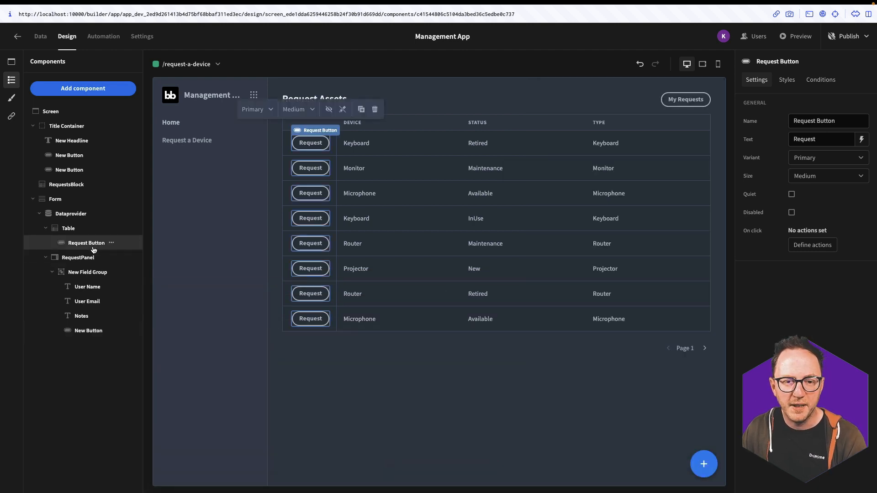
left_click(813, 246)
scroll(207, 411, "down", 6)
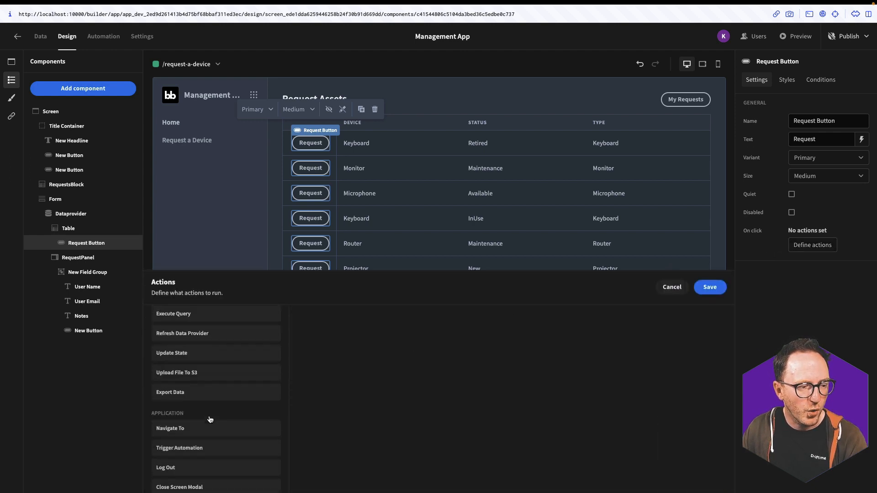
left_click(176, 376)
left_click(503, 321)
left_click(479, 355)
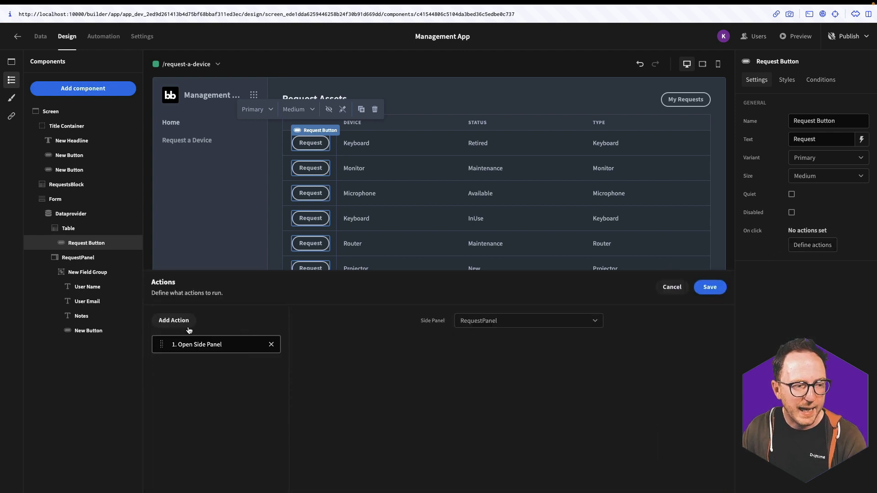
Add an Update State action setting 'selected-row' to the table row's Id, and save the actions
left_click(179, 321)
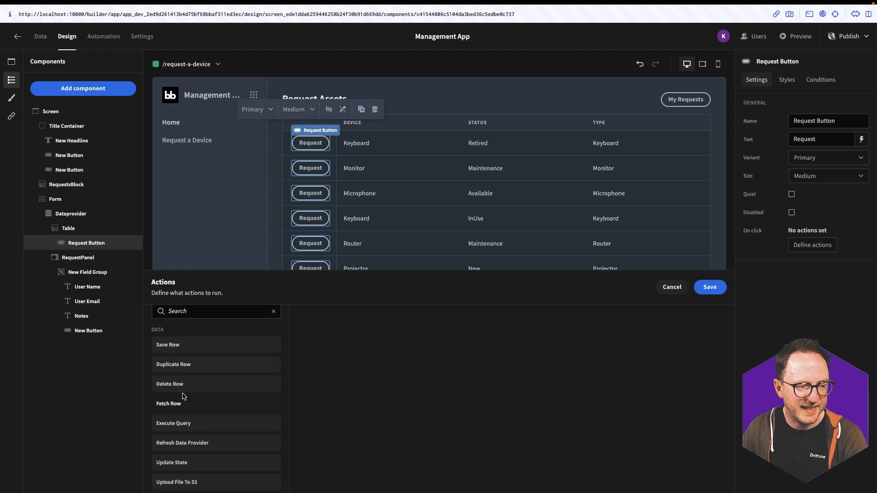
scroll(197, 397, "down", 2)
left_click(185, 396)
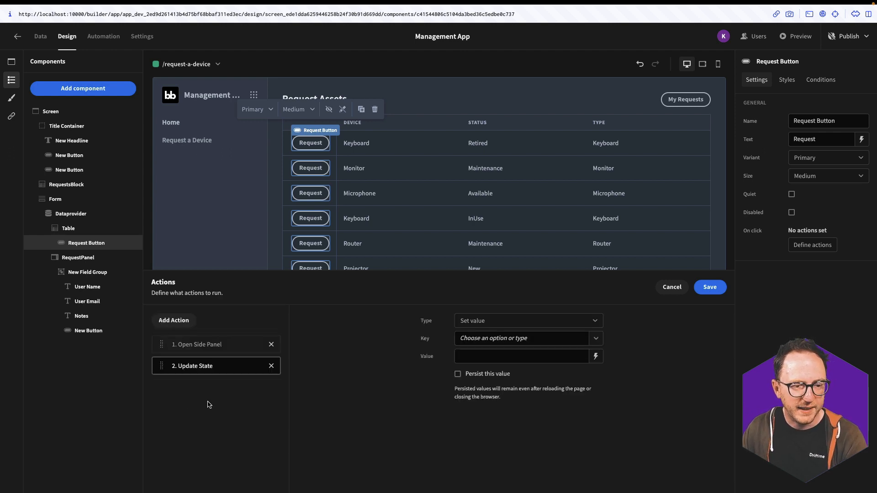
left_click(480, 323)
left_click(475, 338)
left_click(474, 339)
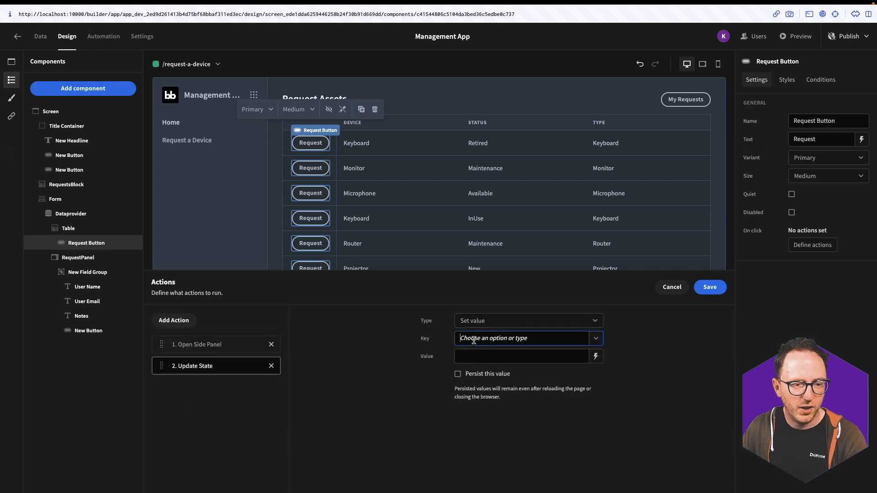
type("selecte")
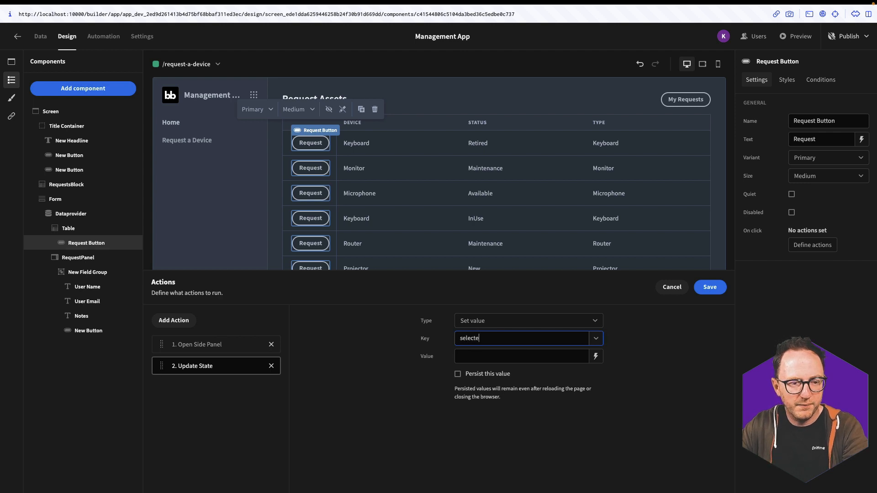
type("d-row")
left_click(595, 357)
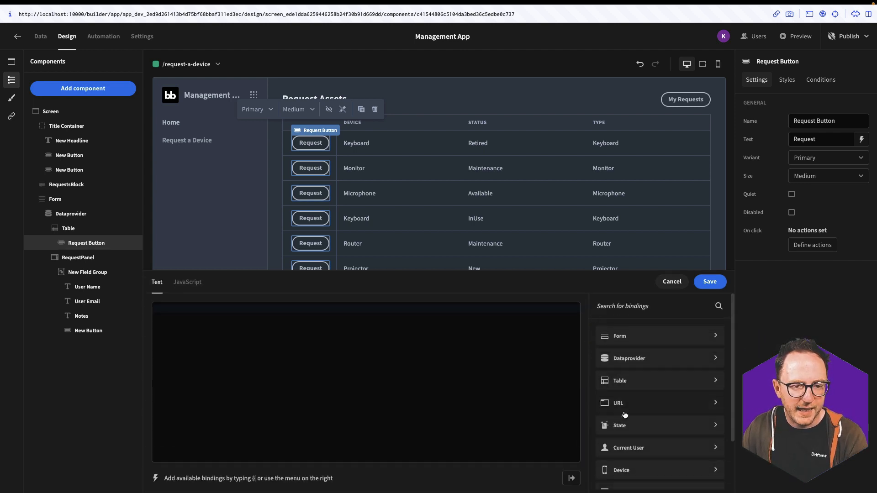
left_click(644, 381)
scroll(667, 442, "down", 5)
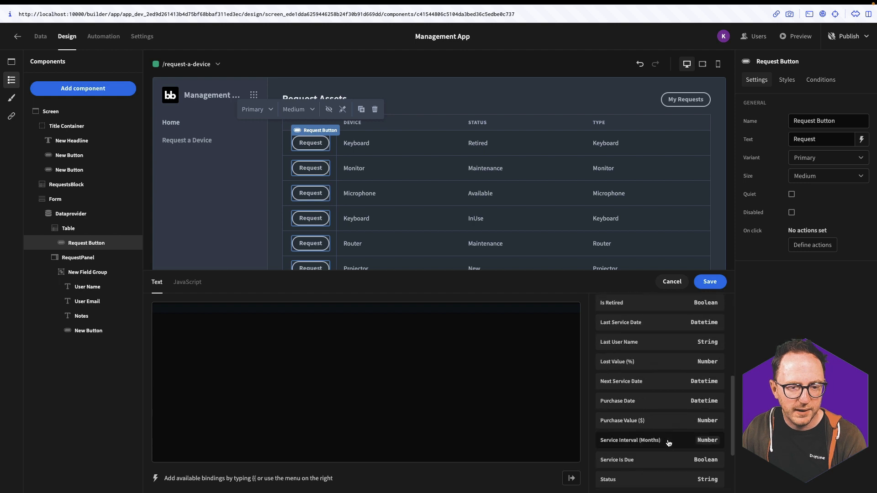
left_click(662, 454)
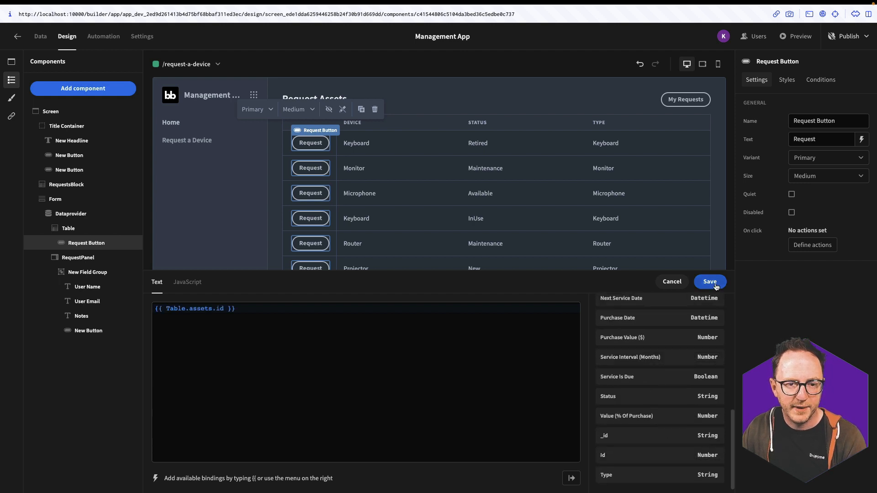
left_click(710, 281)
left_click(714, 289)
left_click(80, 331)
left_click(813, 244)
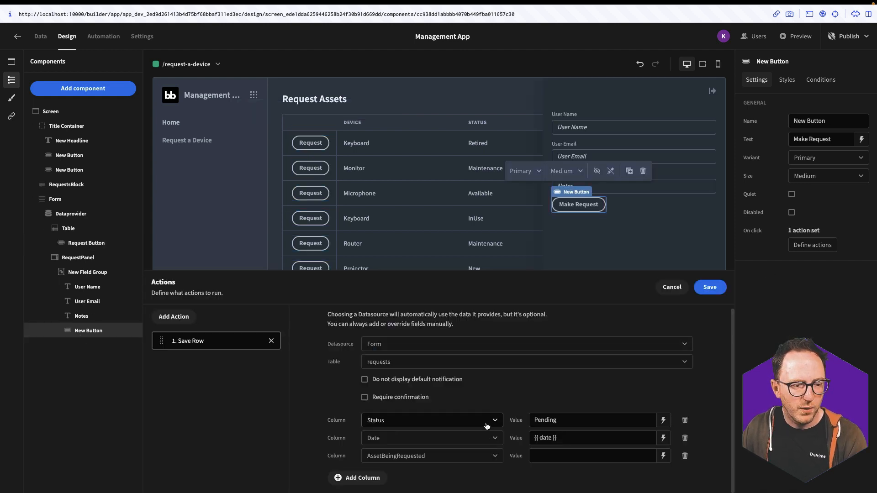
Bind AssetBeingRequested's value to {{ State.selected-row }}
left_click(663, 456)
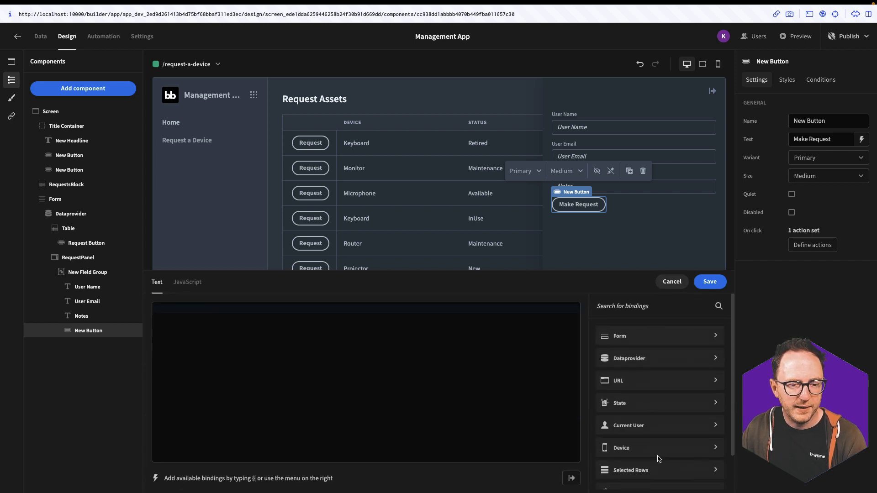
left_click(616, 404)
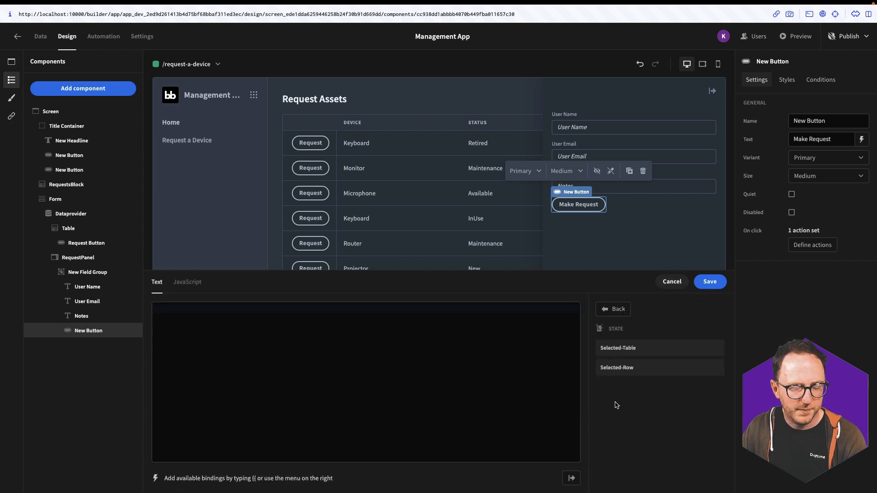
left_click(620, 369)
left_click(711, 282)
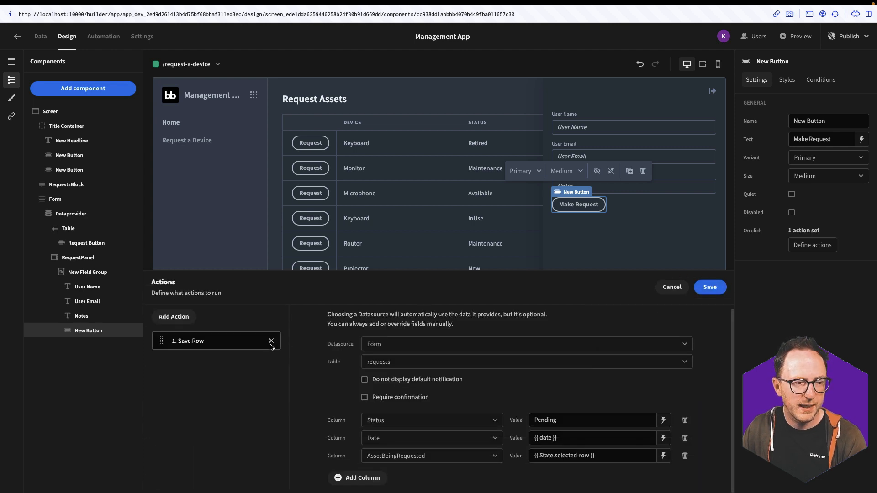
Add a Close Side Panel action after the Save Row action and save
left_click(170, 316)
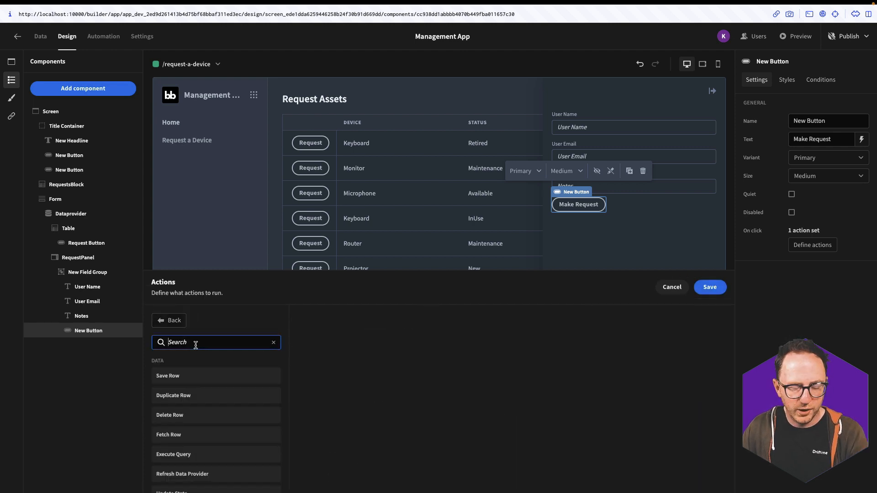
type("clos")
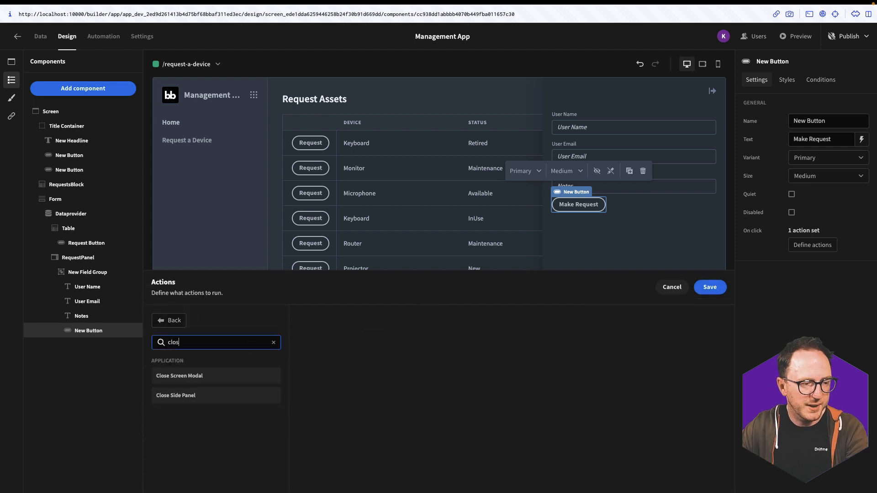
left_click(171, 394)
left_click(710, 287)
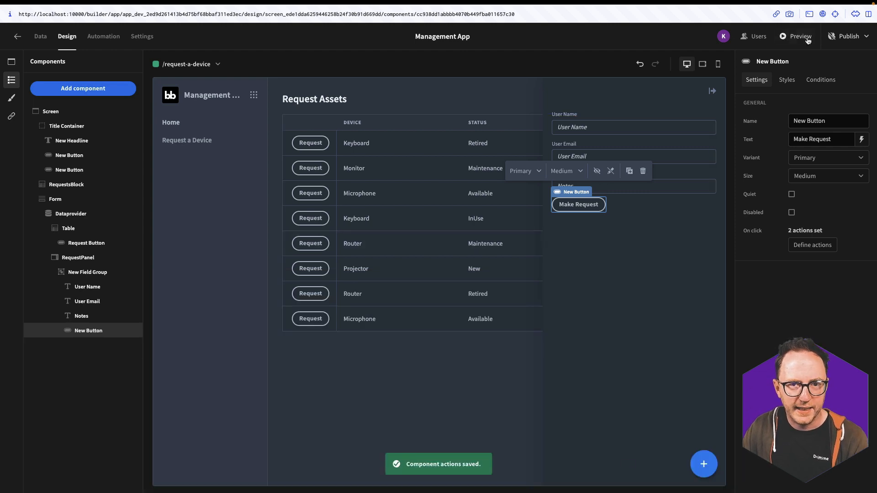
In the preview, request the first Keyboard device, enter the user's email, and submit the request
left_click(805, 39)
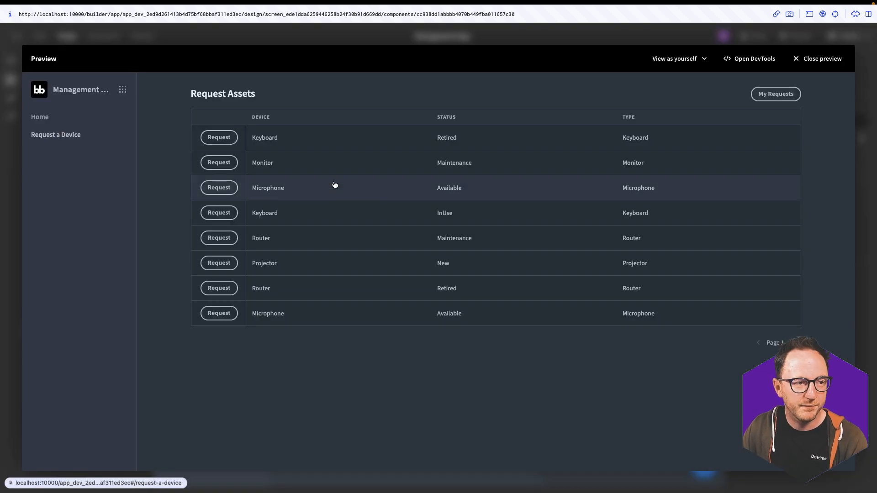
left_click(212, 139)
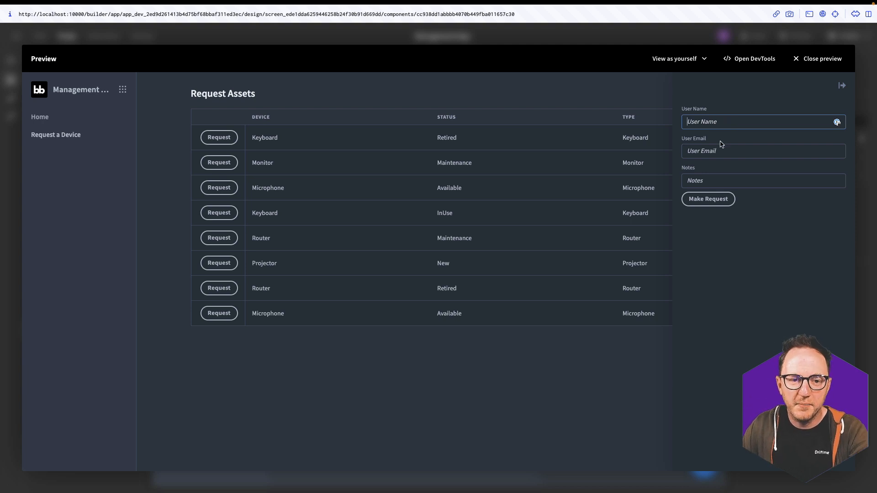
left_click(706, 181)
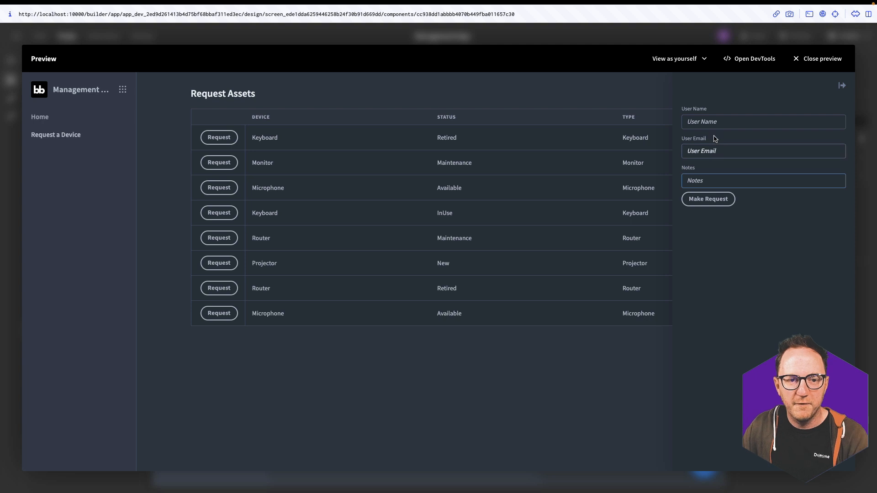
left_click(710, 121)
type("Ke")
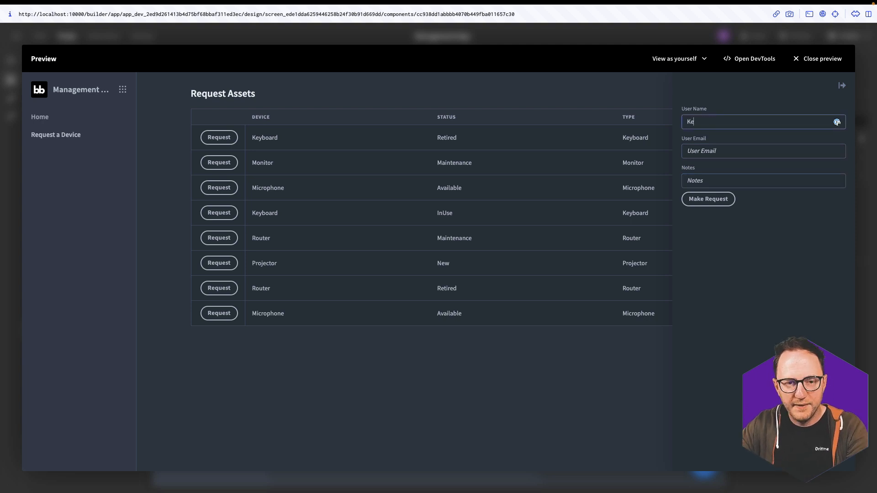
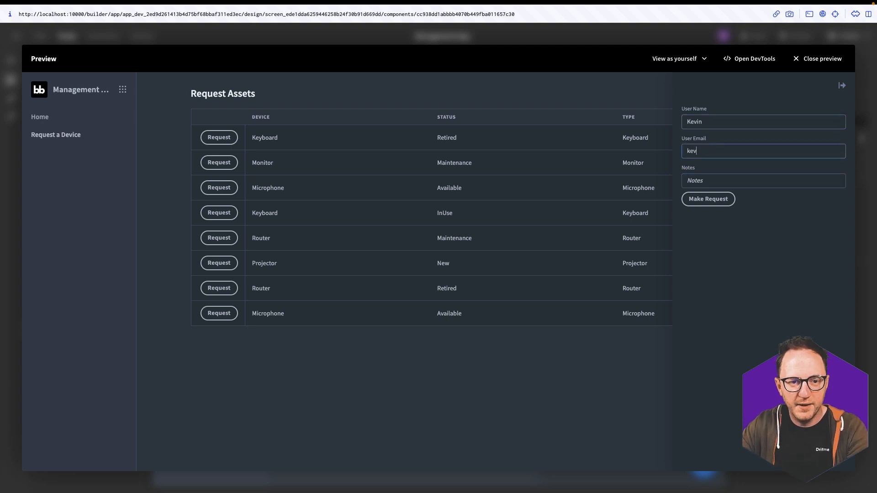
key("Tab")
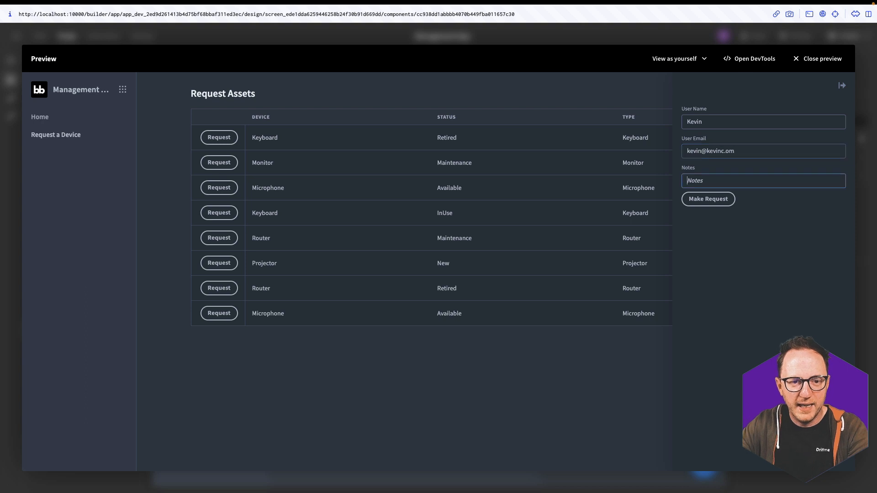
left_click(712, 198)
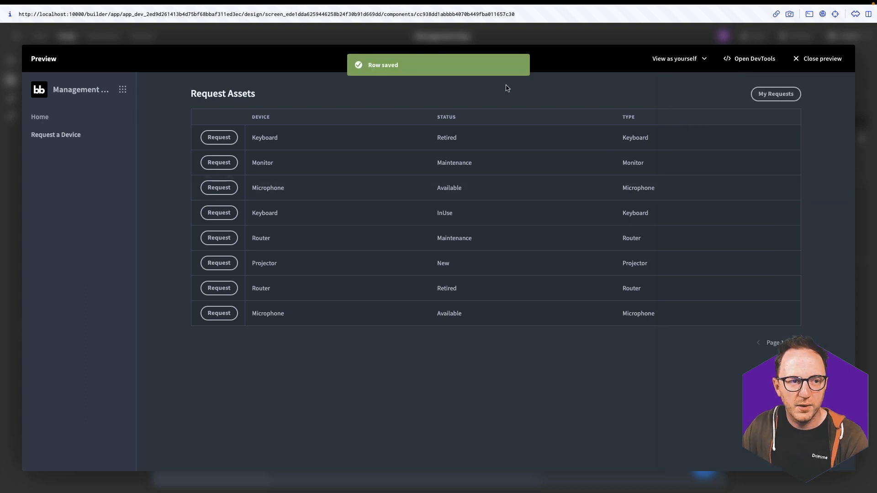
left_click(222, 39)
left_click(41, 36)
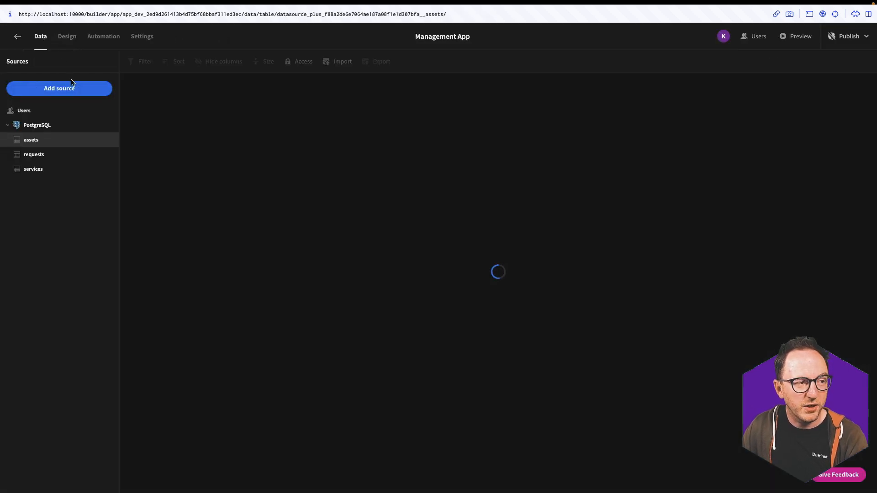
left_click(37, 157)
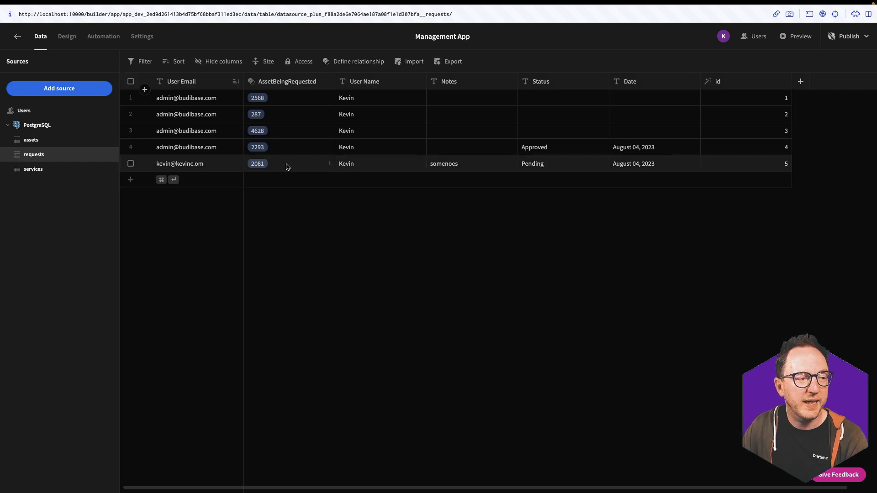
left_click(67, 36)
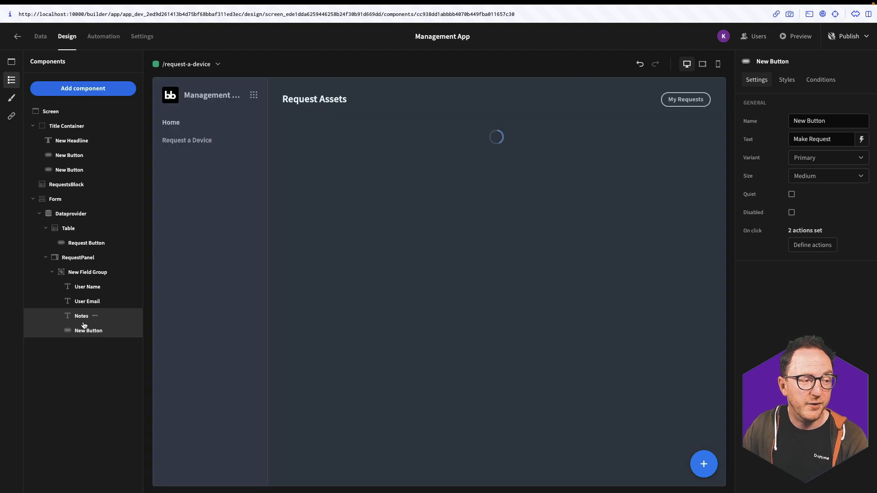
Add an Update Field Value action to the row Request button, targeting Form with Set value
left_click(76, 249)
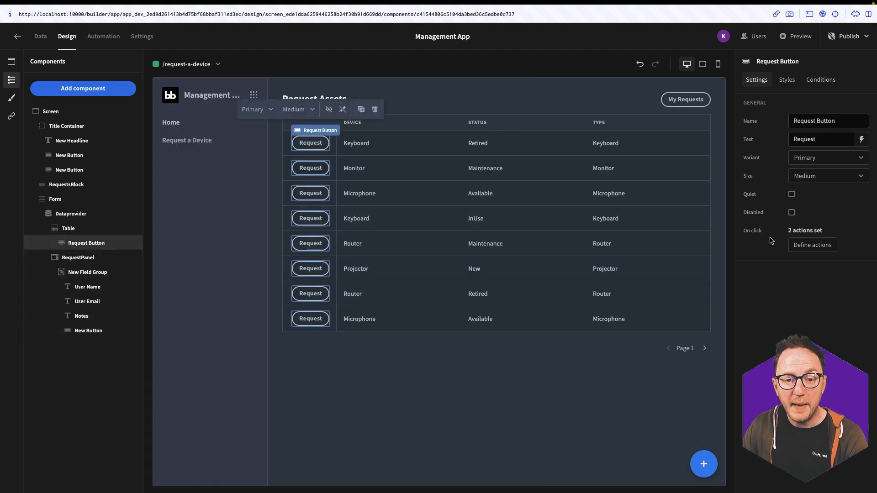
left_click(812, 244)
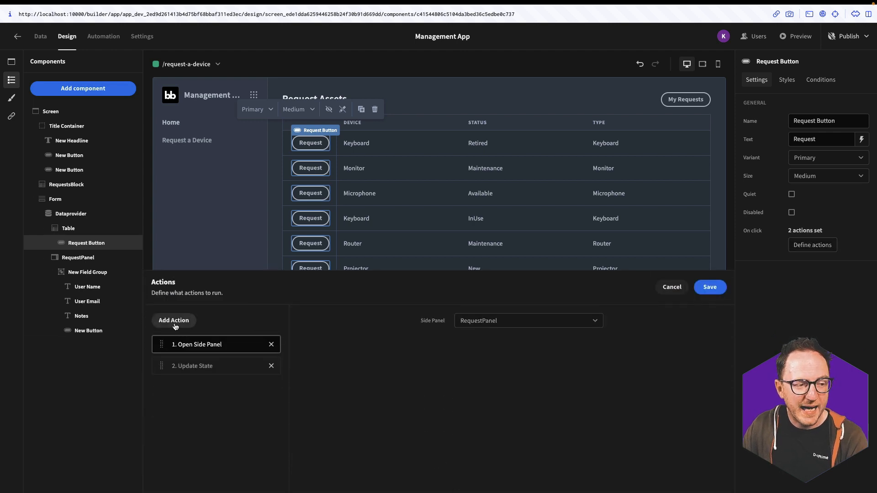
left_click(173, 322)
type("u")
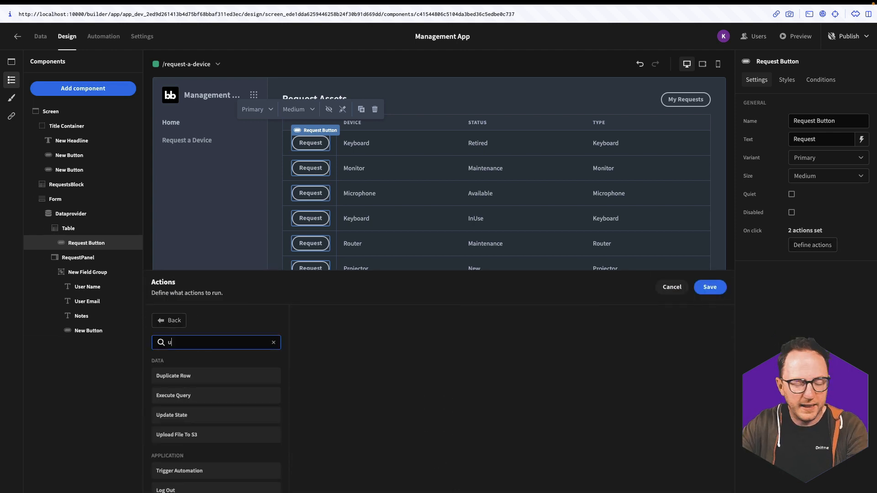
type("pdate")
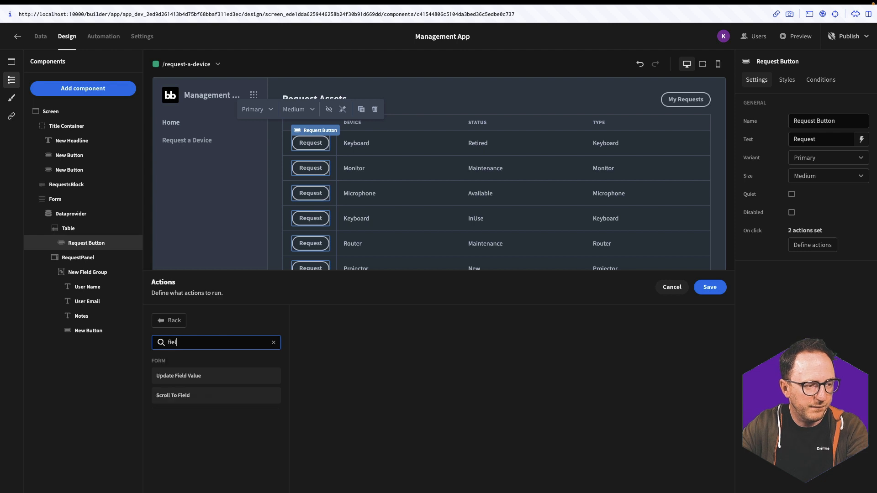
left_click(183, 375)
left_click(501, 321)
left_click(497, 353)
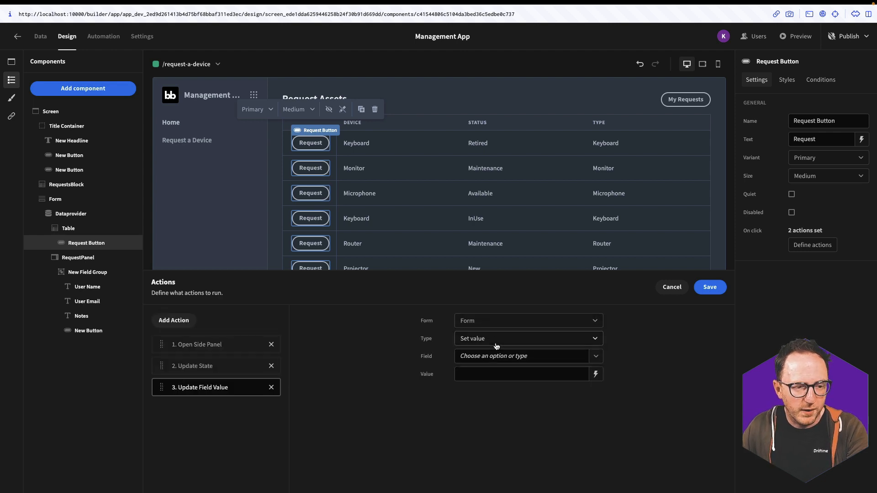
left_click(499, 340)
left_click(539, 355)
Fill the User Name field with the current user's first and last name
left_click(596, 357)
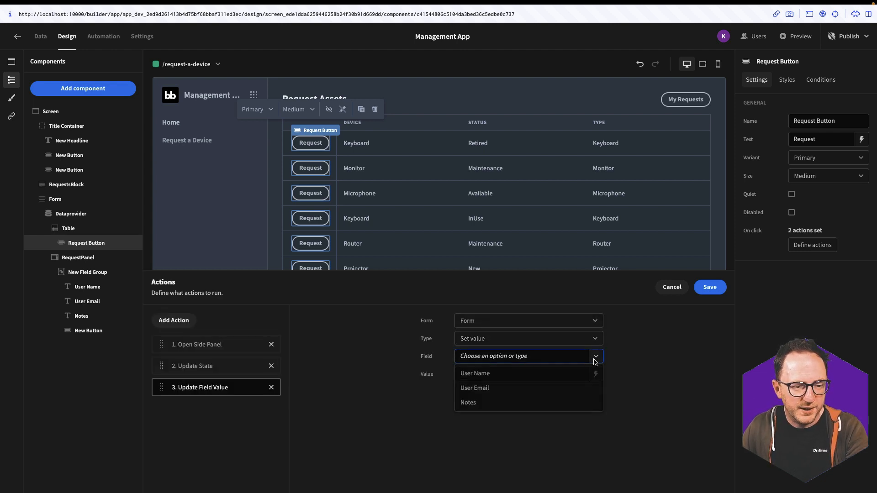
left_click(495, 373)
left_click(595, 374)
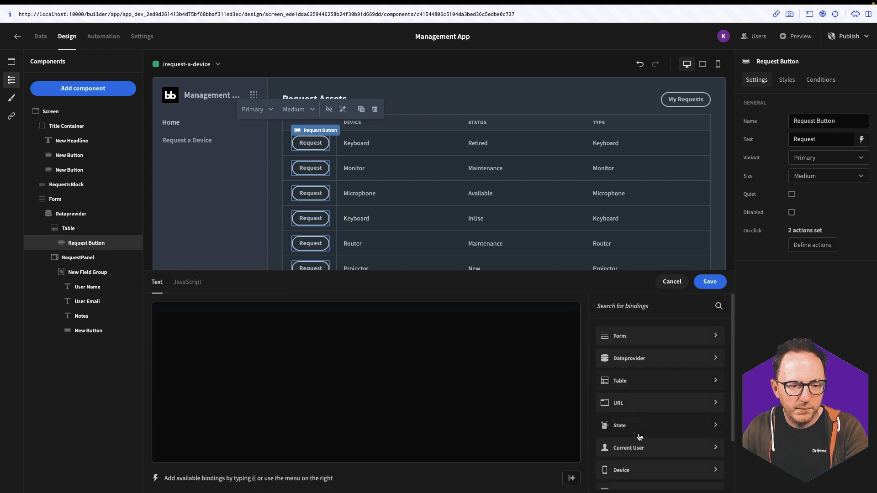
left_click(611, 453)
left_click(617, 408)
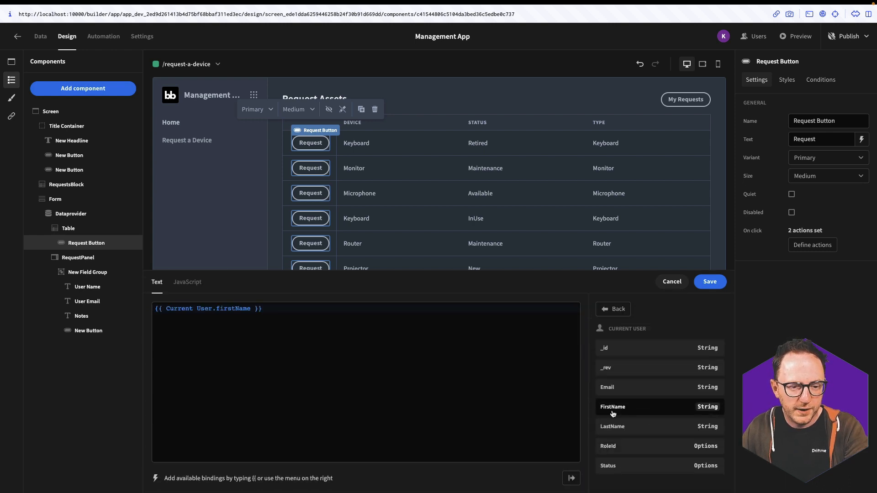
left_click(647, 427)
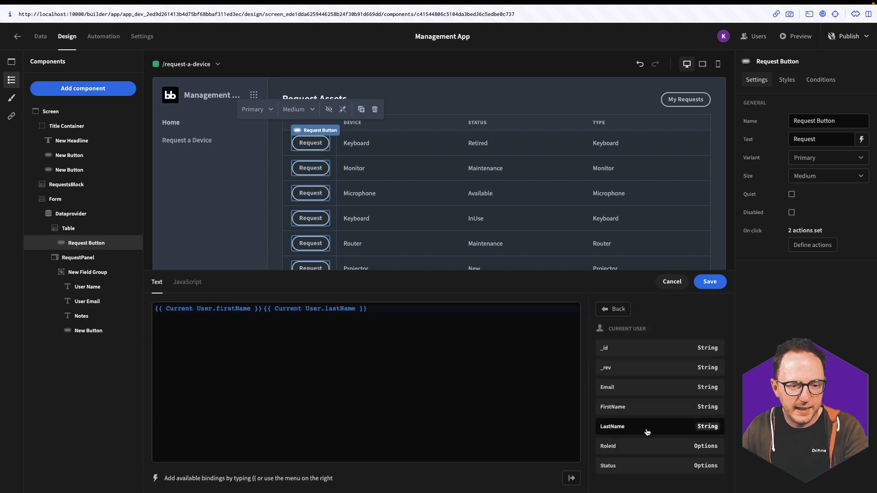
left_click(711, 282)
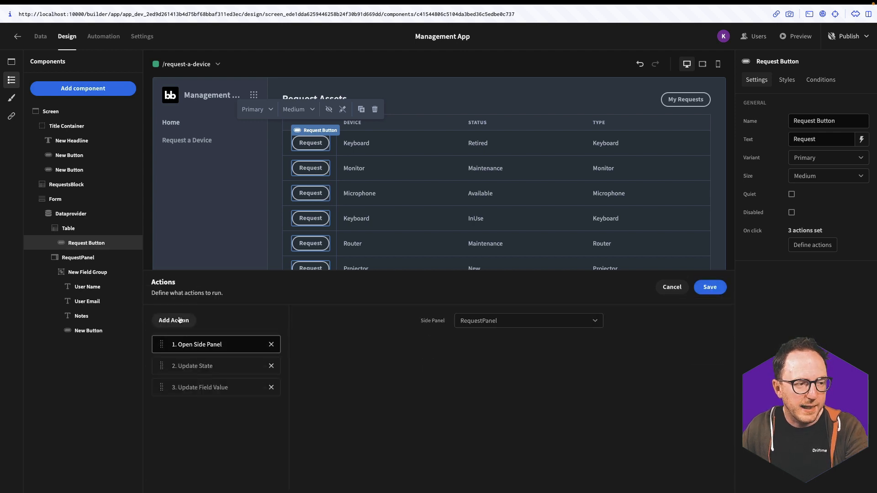
Add a second Update Field Value action filling User Email with the current user's email, and save
left_click(174, 320)
left_click(203, 345)
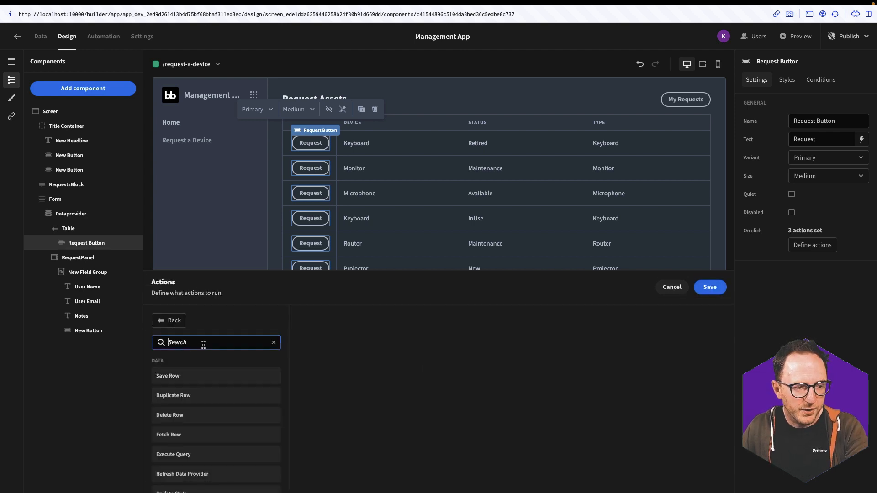
type("fie")
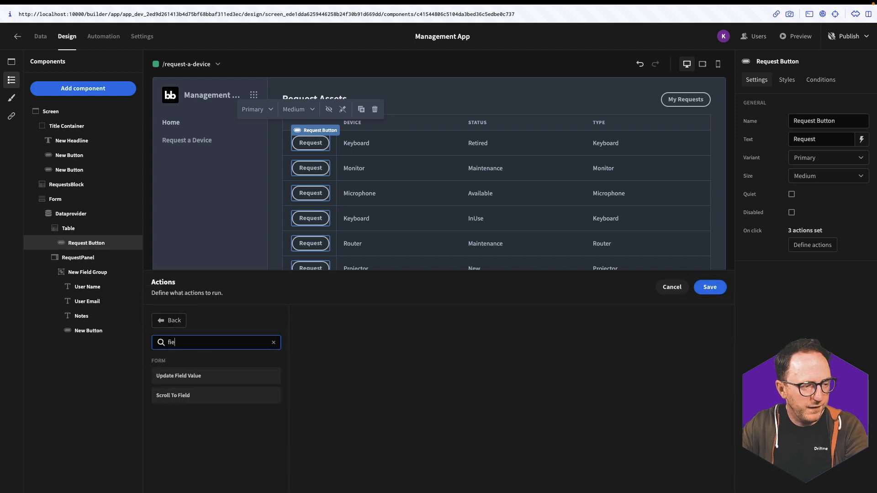
left_click(199, 374)
left_click(482, 339)
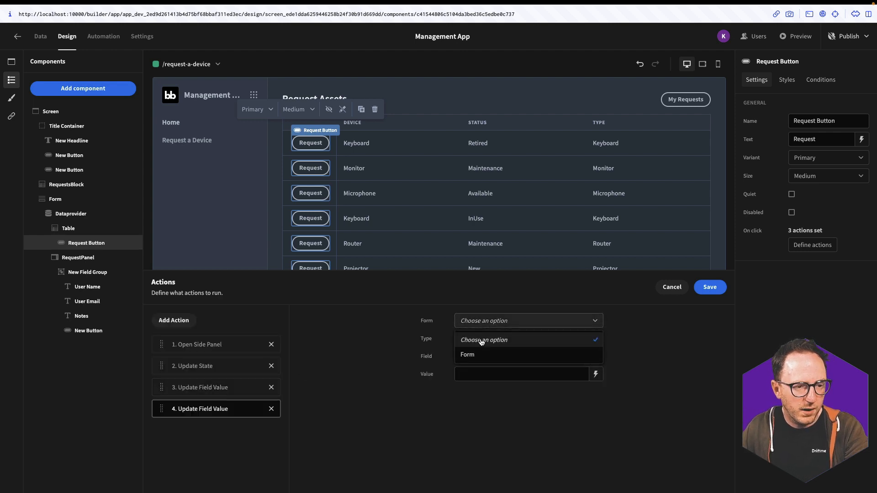
left_click(477, 354)
left_click(595, 357)
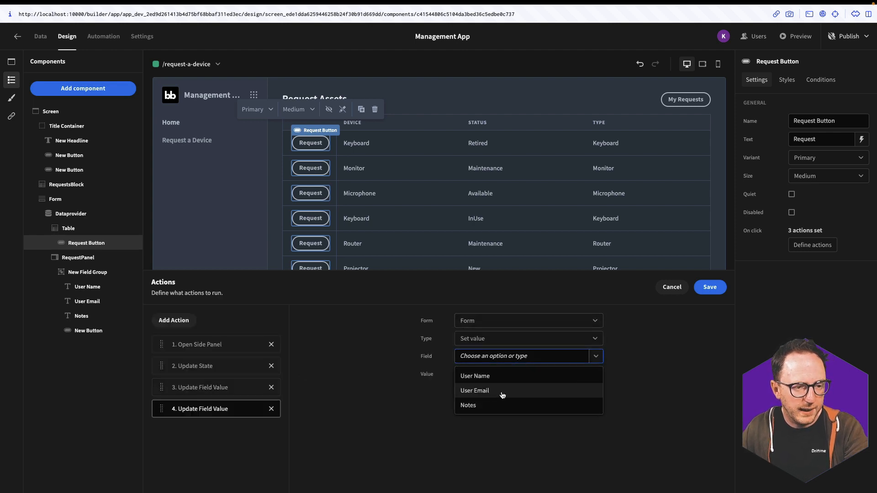
left_click(502, 392)
left_click(596, 374)
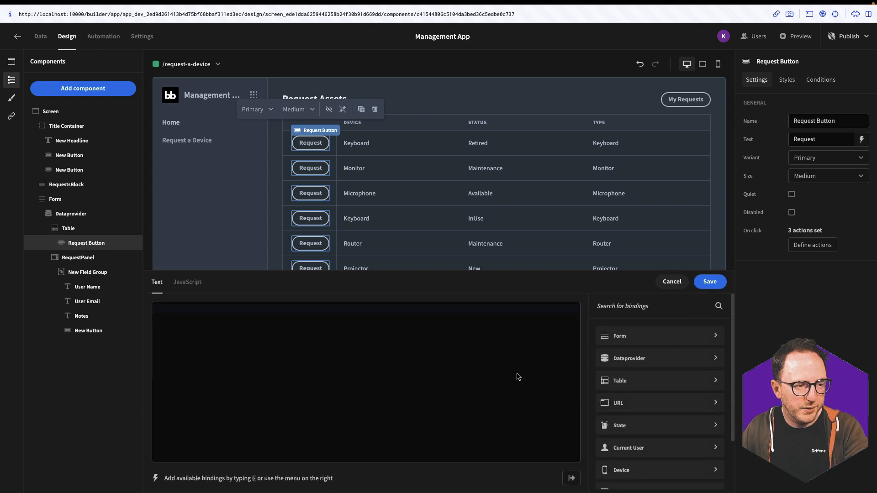
left_click(632, 446)
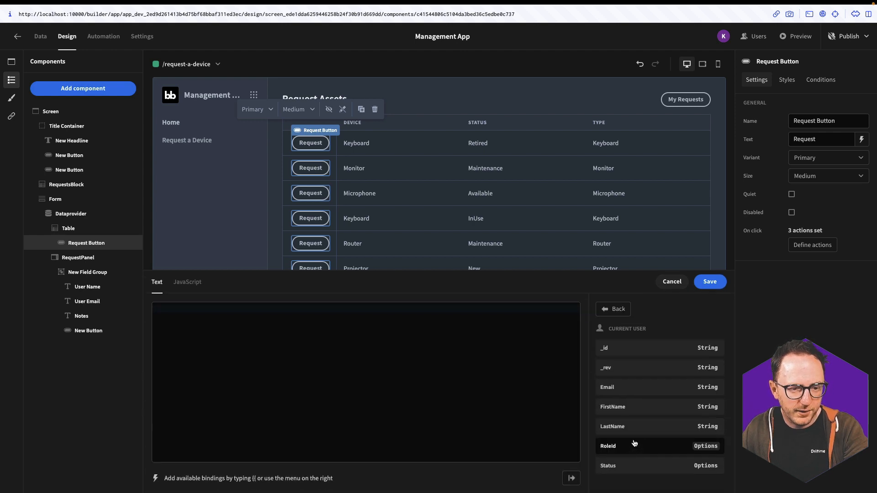
left_click(623, 387)
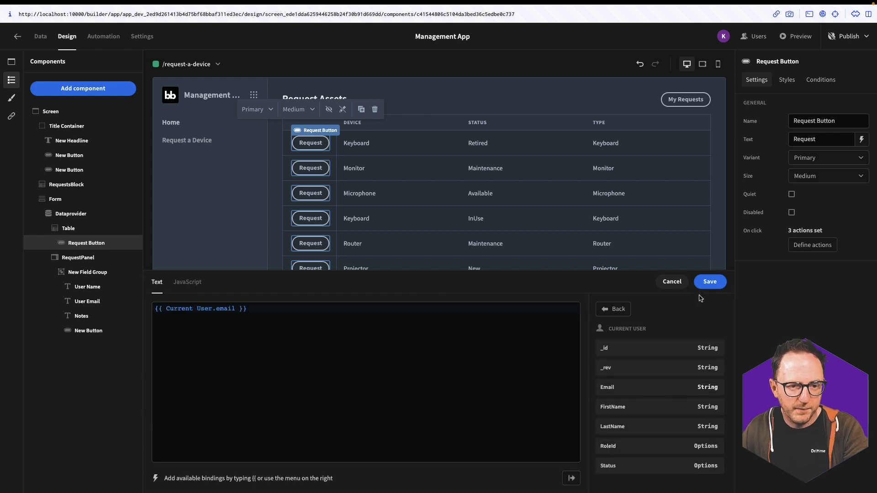
left_click(708, 282)
left_click(708, 288)
left_click(800, 36)
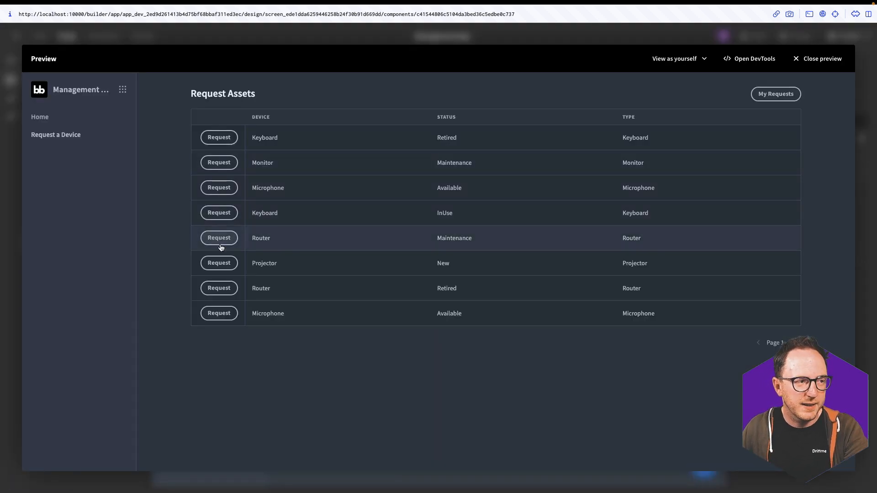
Open the prefilled request form from the Router (Maintenance) row's Request button
left_click(223, 244)
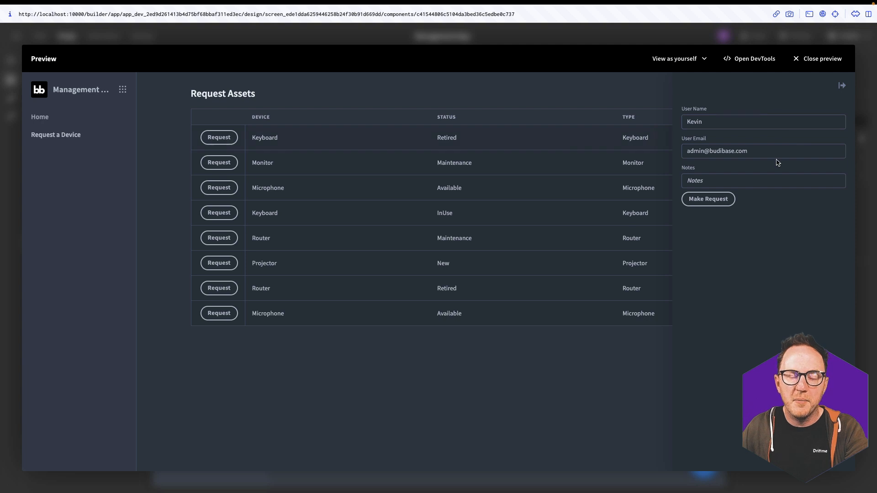
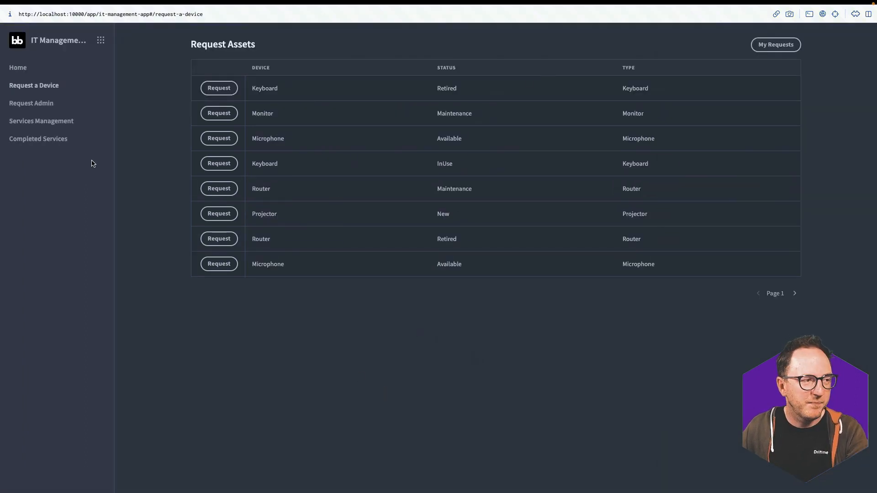
On Request Admin, open the second request's form and check its asset number list
left_click(37, 104)
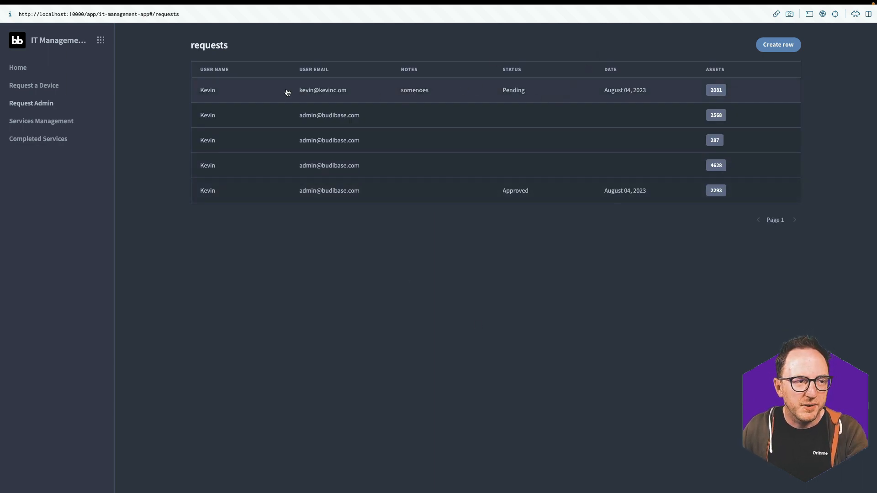
left_click(338, 117)
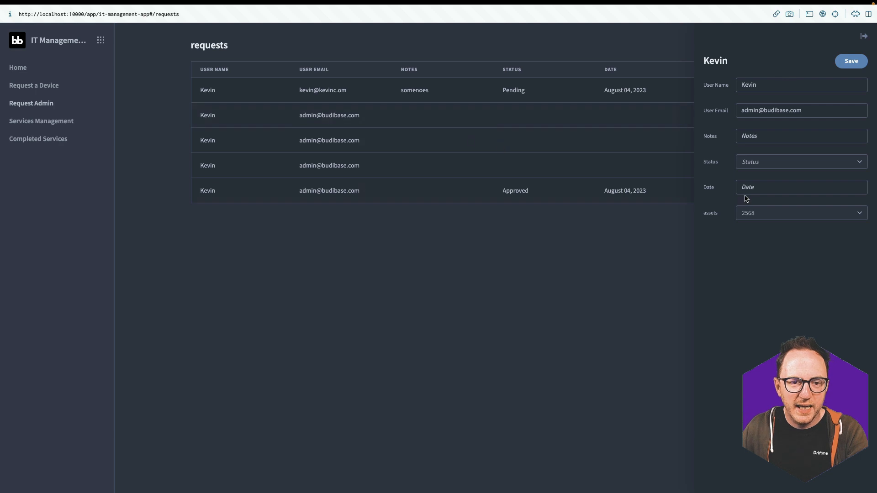
left_click(763, 213)
scroll(765, 354, "down", 5)
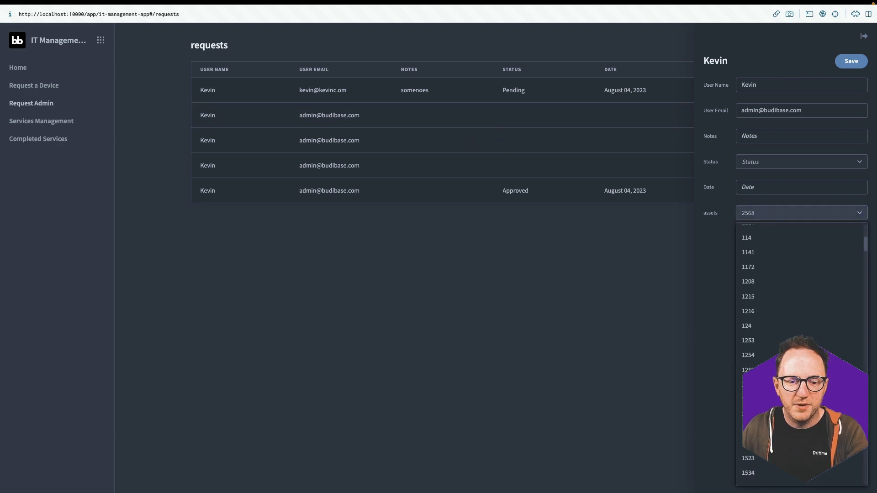
left_click(711, 317)
Check the request's Status choices, close the form and show the desktop spaces overview
left_click(772, 162)
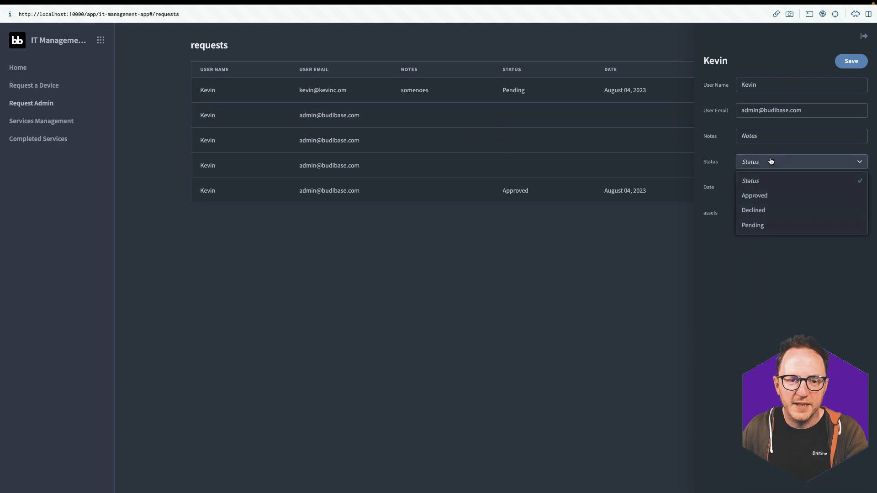
left_click(569, 339)
key("ctrl+Up")
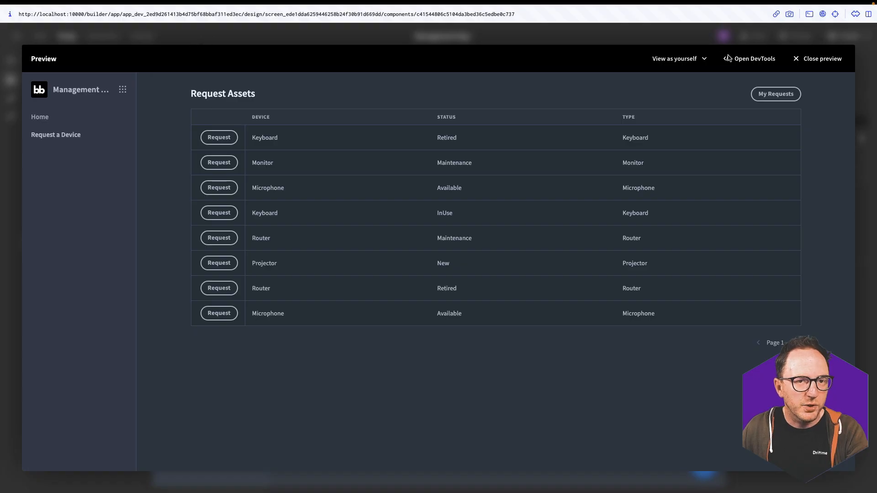
Close the preview and generate a requests list-view screen with Power access
left_click(817, 58)
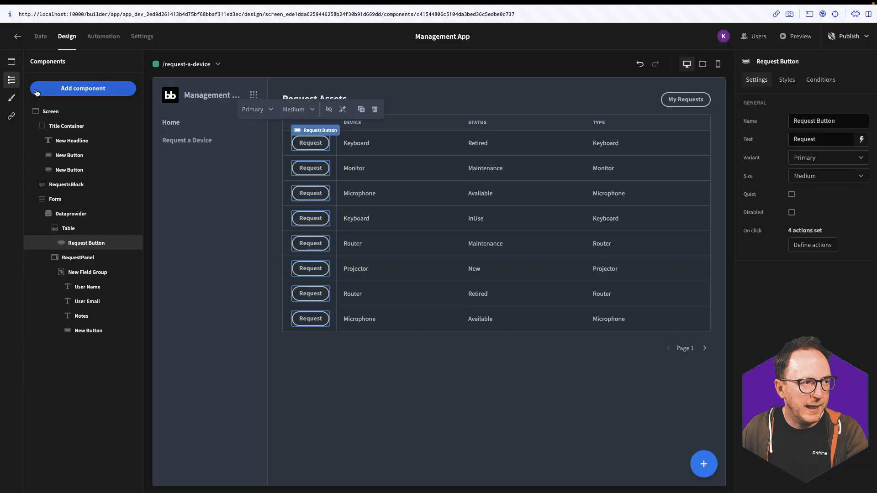
left_click(51, 91)
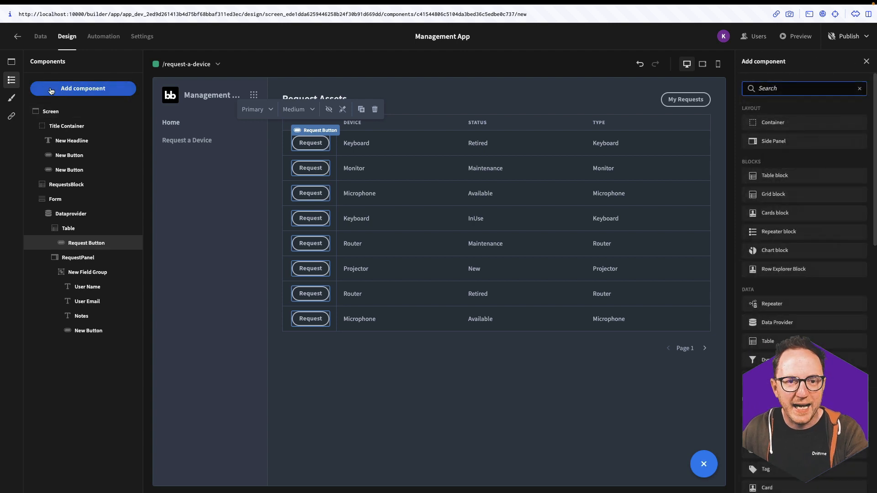
left_click(13, 63)
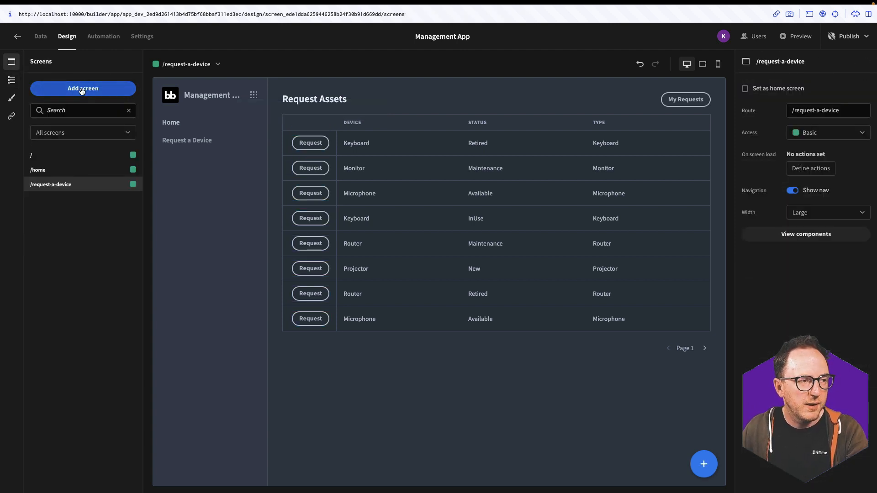
left_click(75, 90)
left_click(386, 307)
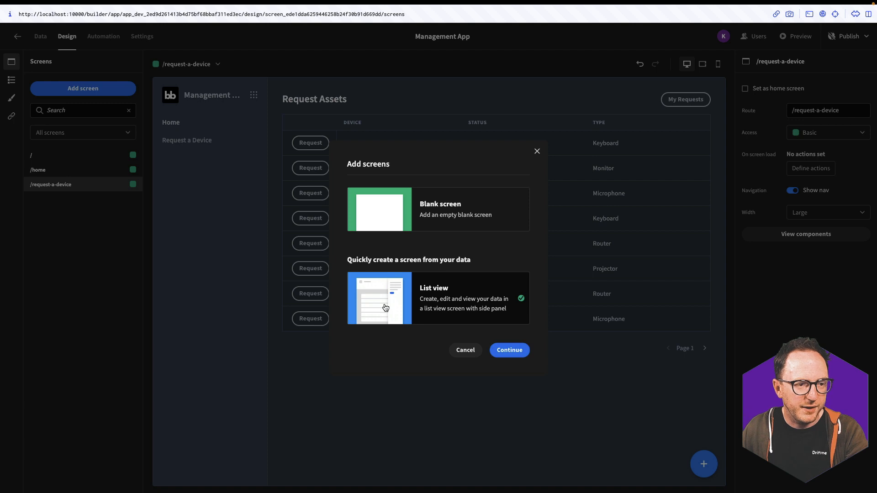
left_click(510, 350)
left_click(350, 272)
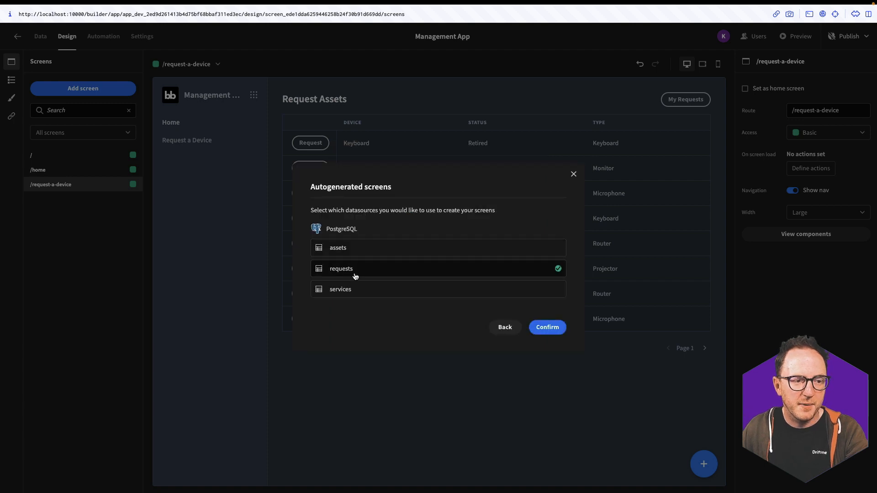
left_click(554, 332)
left_click(401, 273)
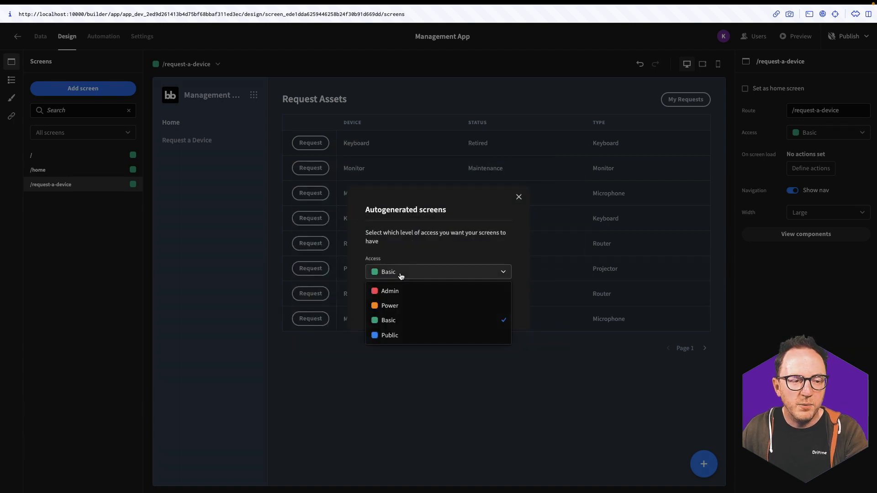
left_click(384, 306)
left_click(497, 306)
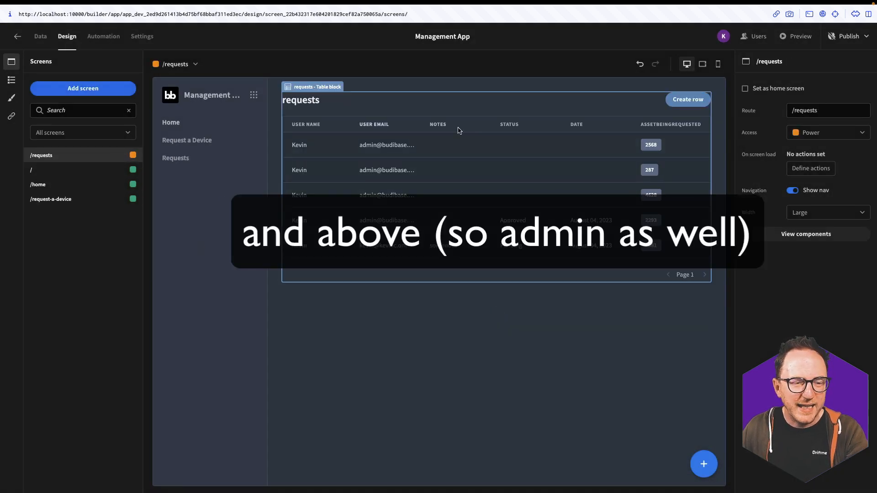
Change the requests table block's title to 'Requests'
left_click(476, 180)
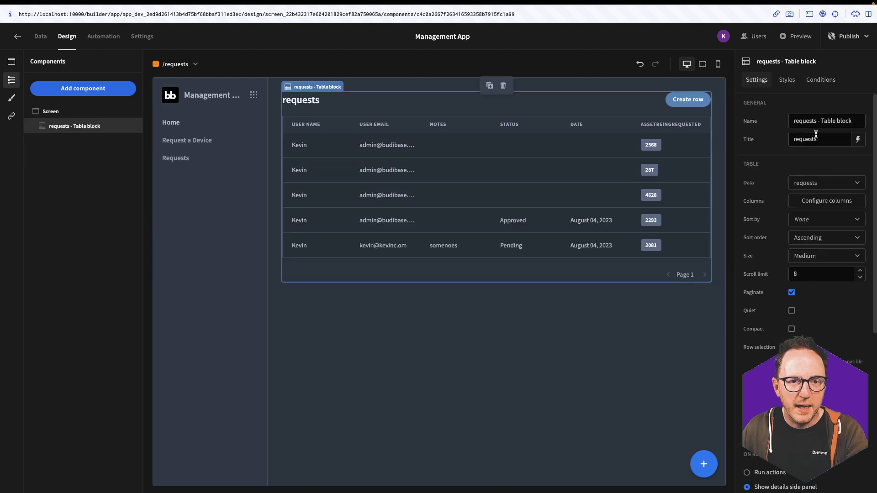
left_click(791, 143)
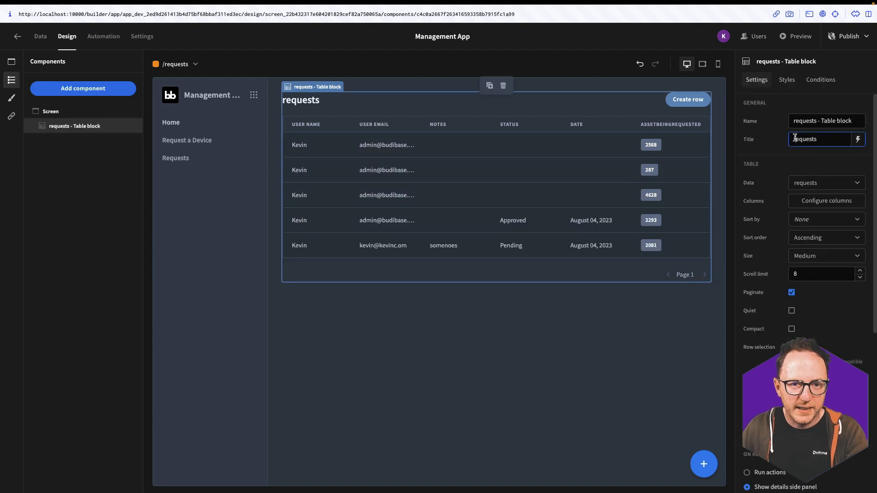
key("Delete")
type("R")
Rename the requests navigation link to 'Request Admin' and save it
left_click(11, 116)
left_click(82, 88)
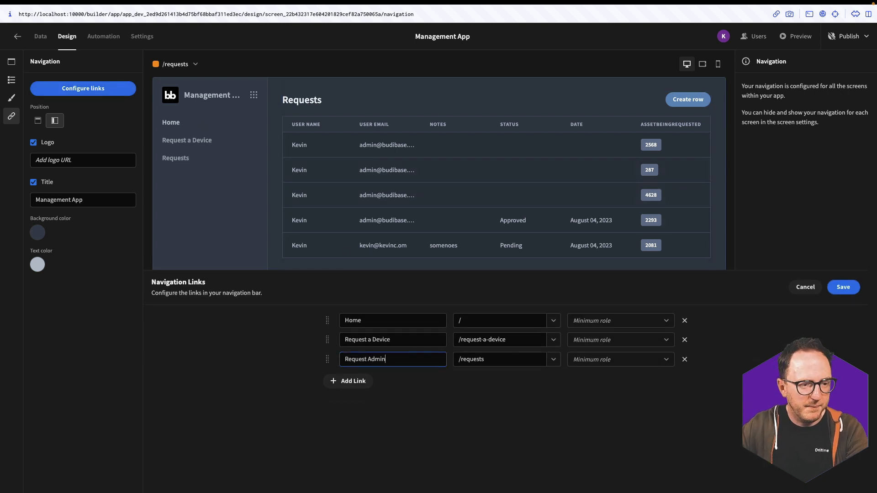
left_click(843, 287)
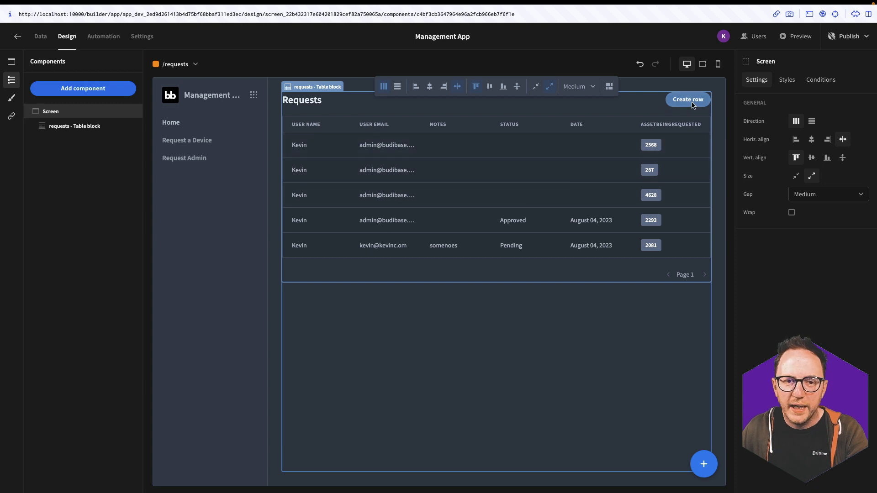
Hide the table's create-row button and preview the app
left_click(588, 202)
scroll(804, 274, "down", 10)
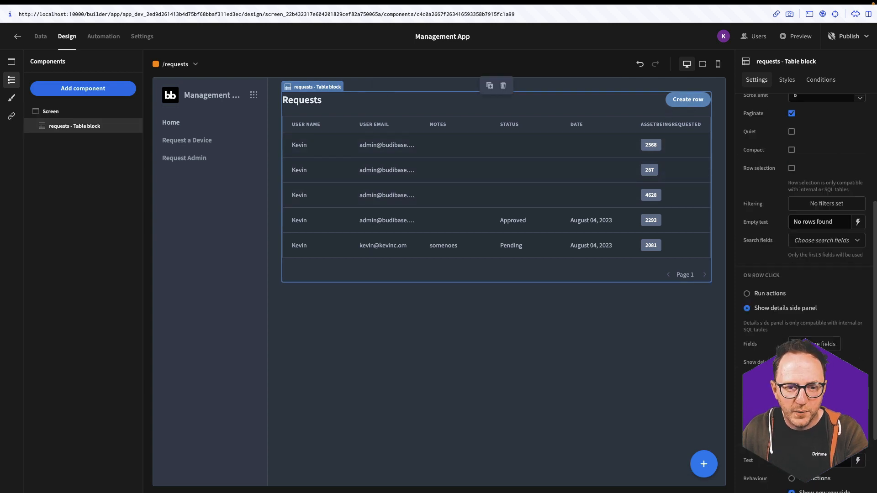
left_click(792, 354)
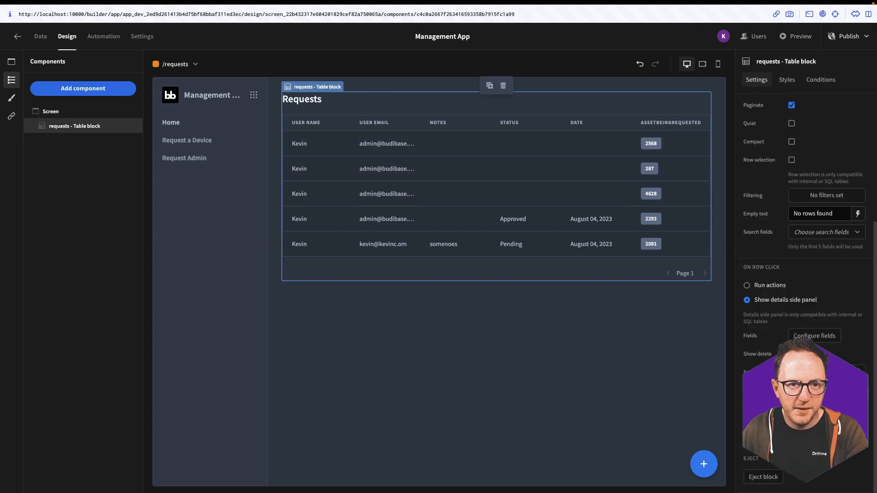
left_click(810, 39)
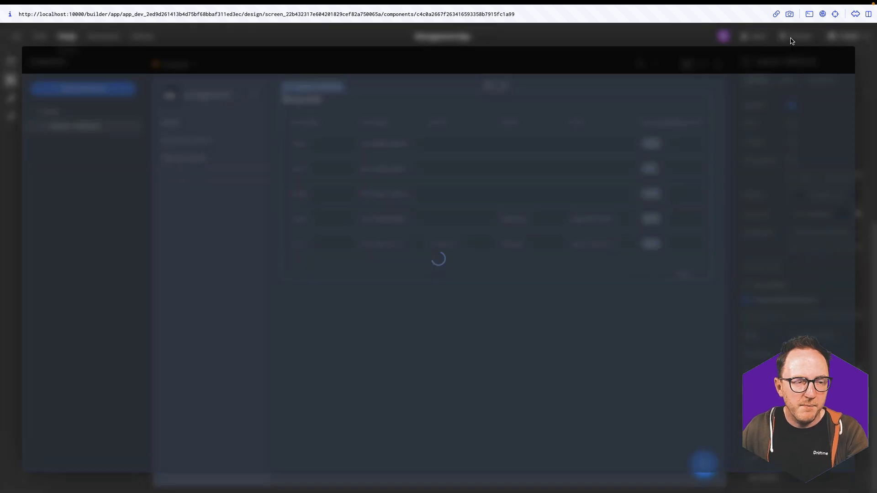
Open the pending and approved requests' detail panels in preview, then open the requests data grid
left_click(364, 230)
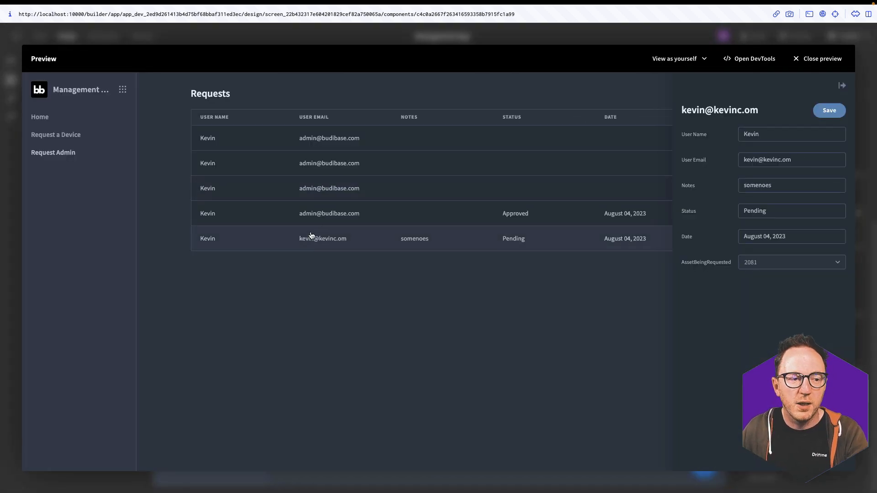
left_click(323, 223)
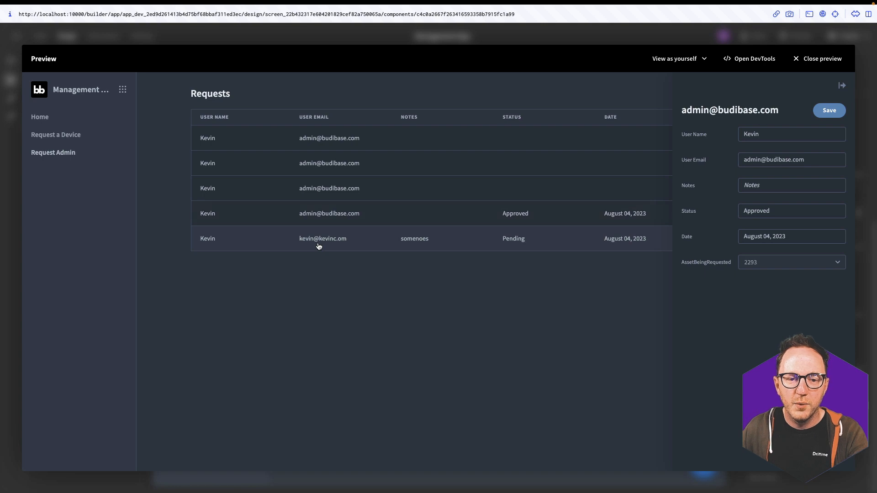
left_click(319, 247)
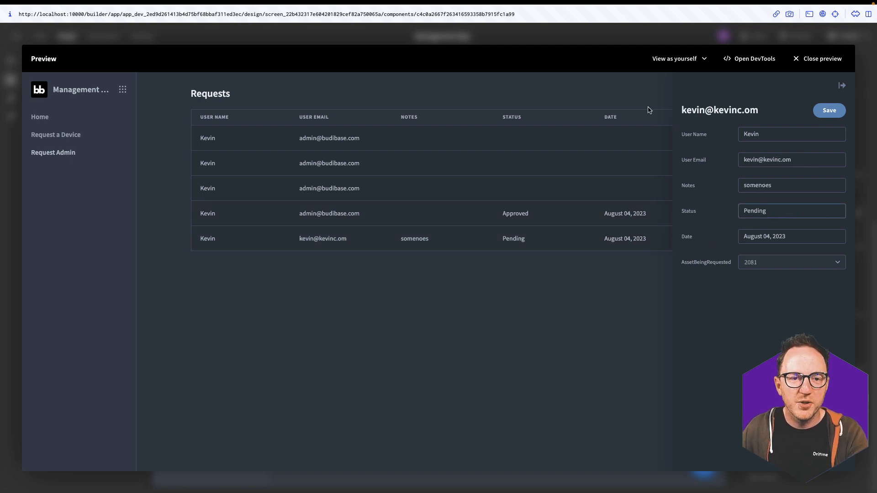
left_click(537, 40)
left_click(45, 39)
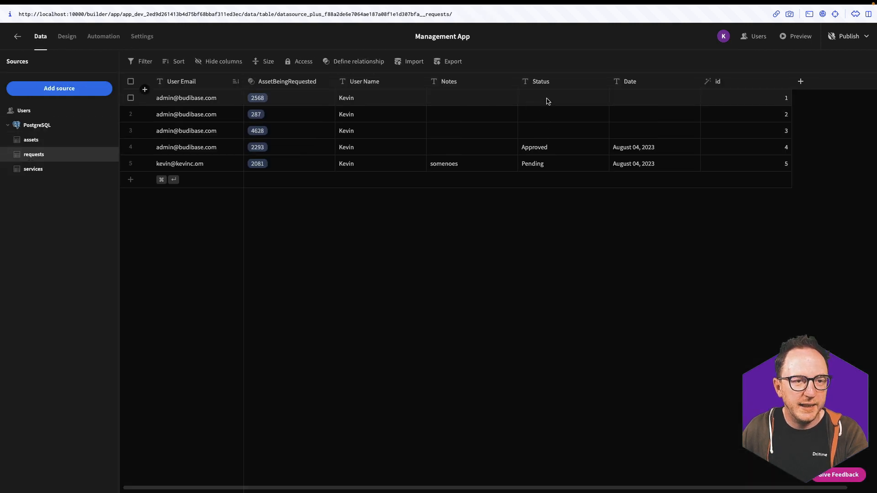
Change the Status column to an Options field offering Pending, Available and Unavailable
left_click(601, 81)
left_click(572, 100)
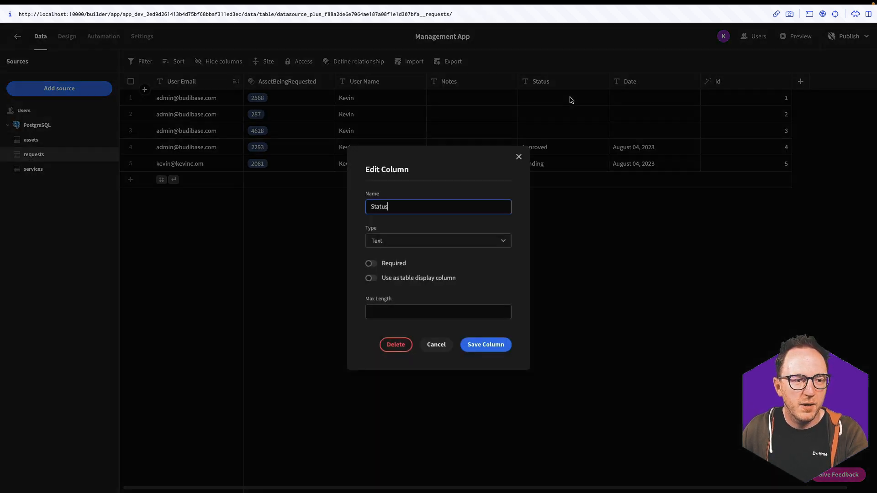
left_click(385, 243)
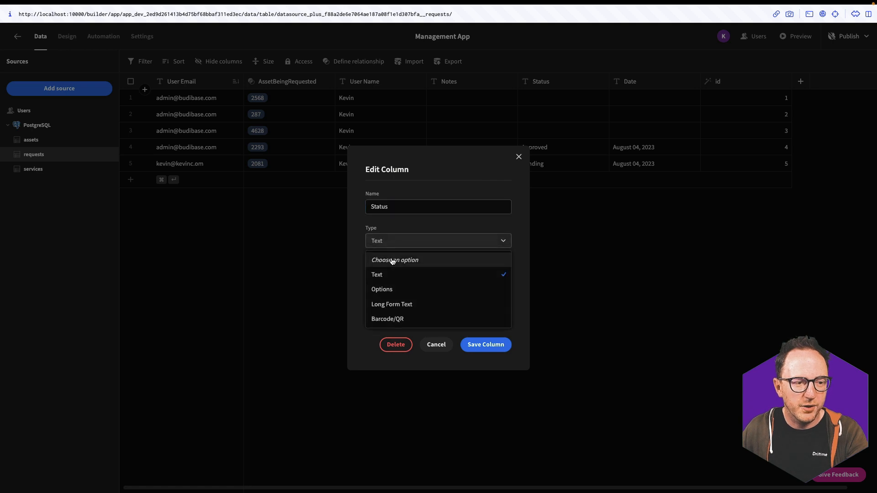
left_click(390, 290)
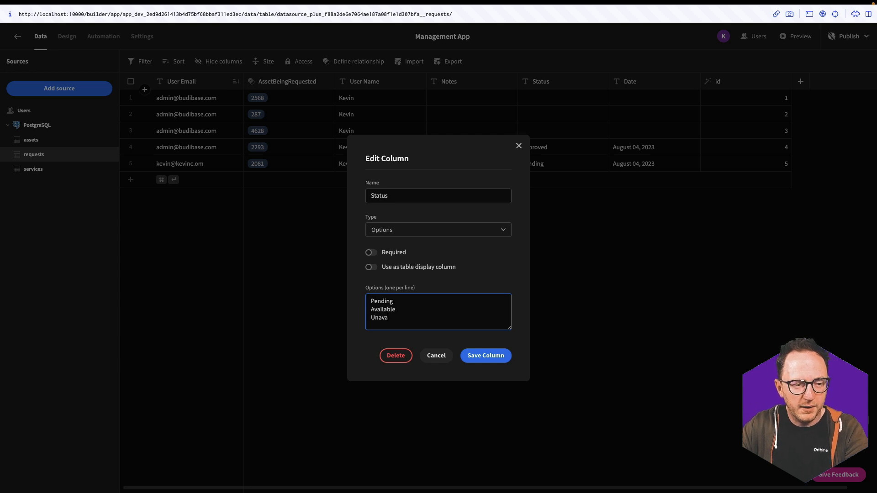
left_click(498, 356)
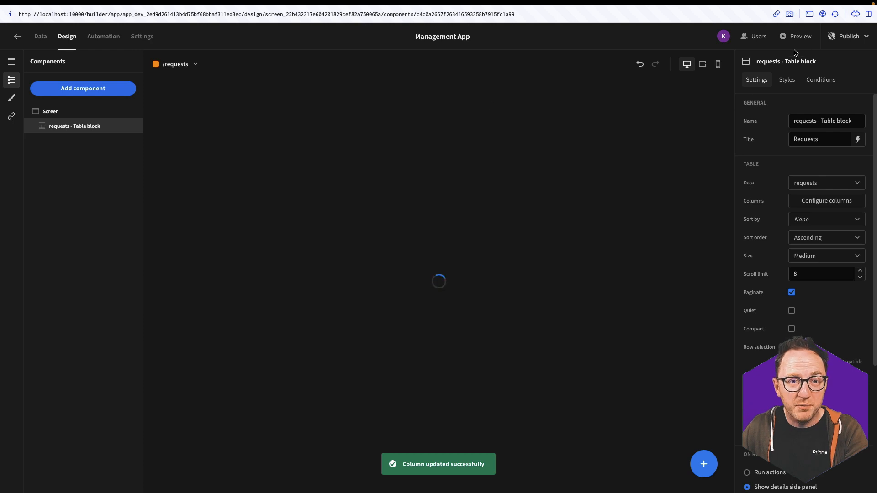
In preview, set a request's status to Unavailable and save it
left_click(795, 36)
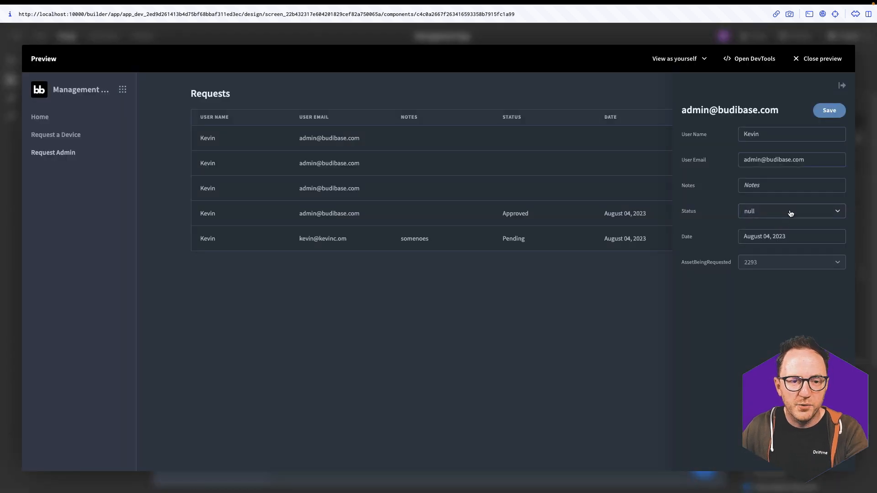
left_click(790, 213)
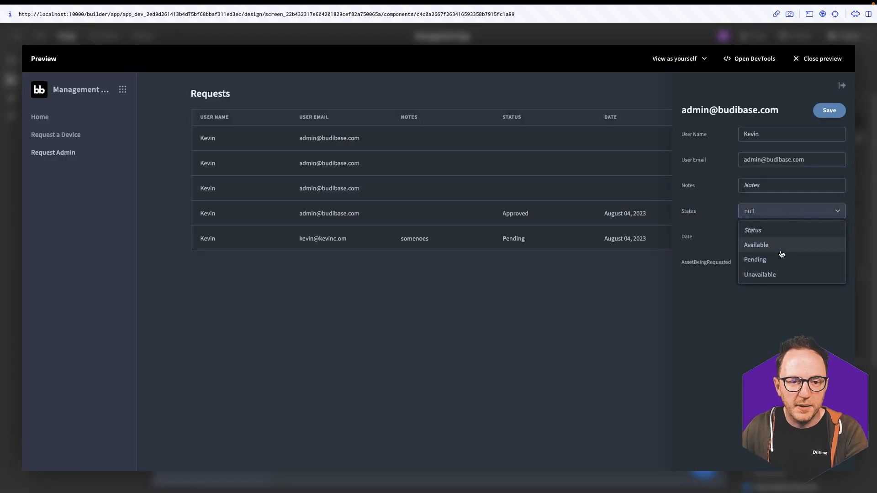
left_click(776, 264)
left_click(772, 215)
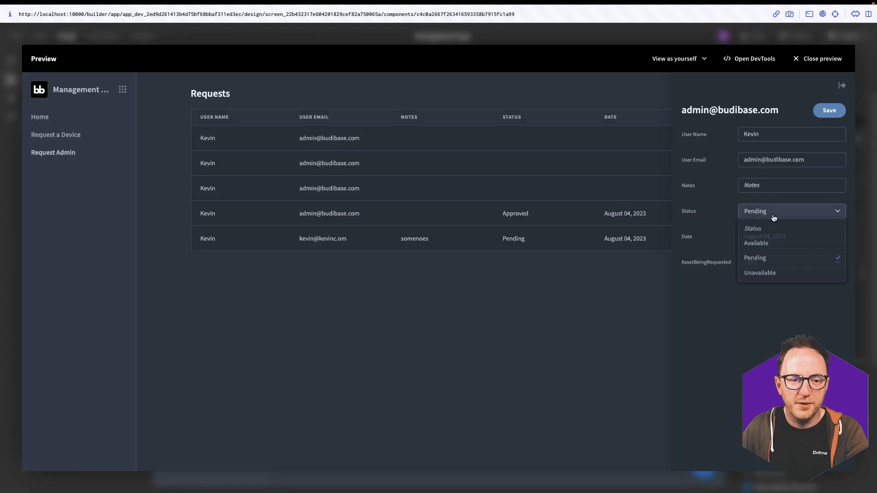
left_click(772, 278)
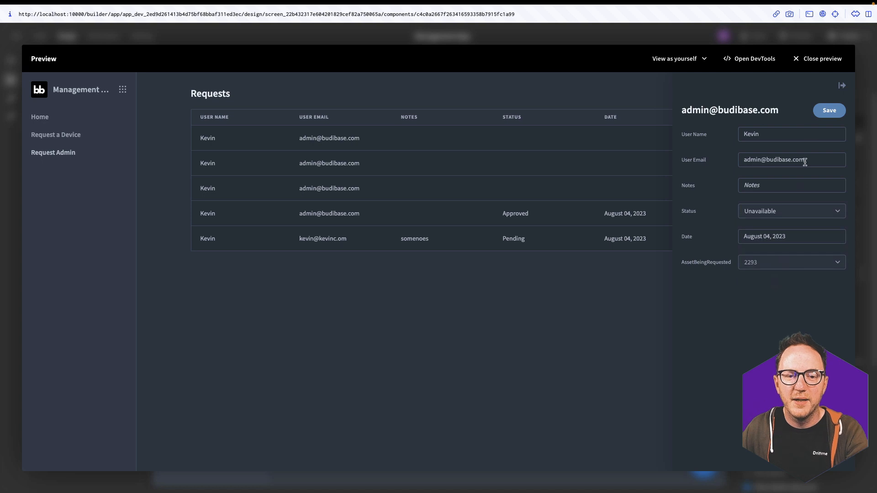
left_click(827, 112)
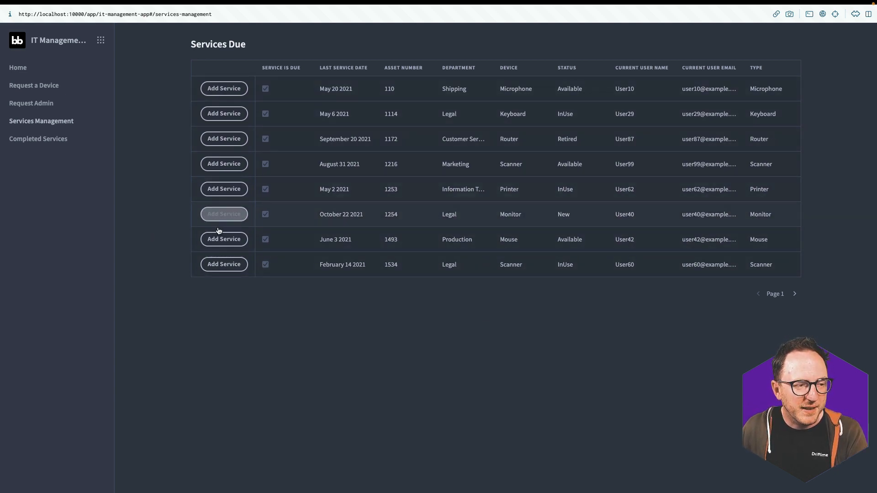
Check the Completed Services list, return to Services Due, then go back to the builder window
left_click(64, 138)
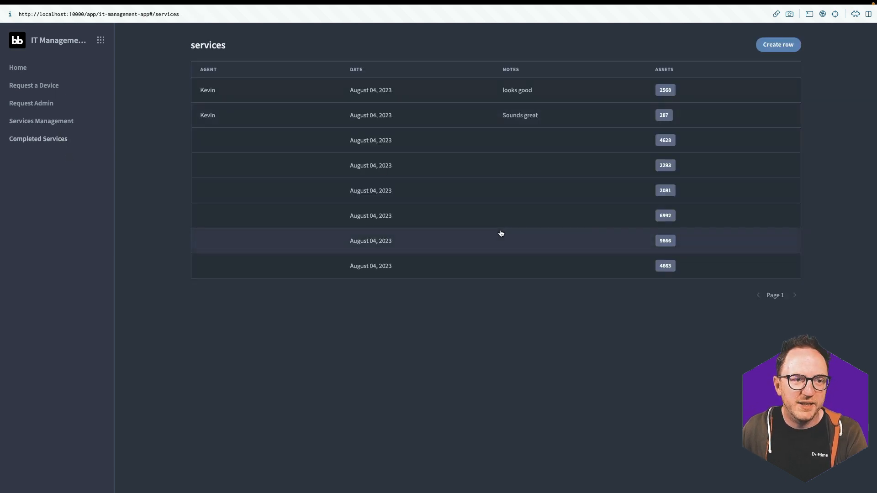
left_click(59, 121)
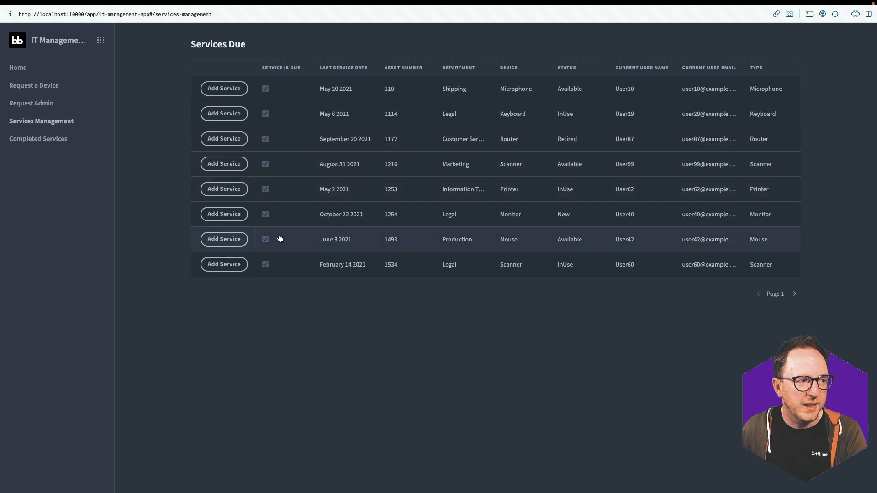
key("ctrl+Up")
left_click(404, 43)
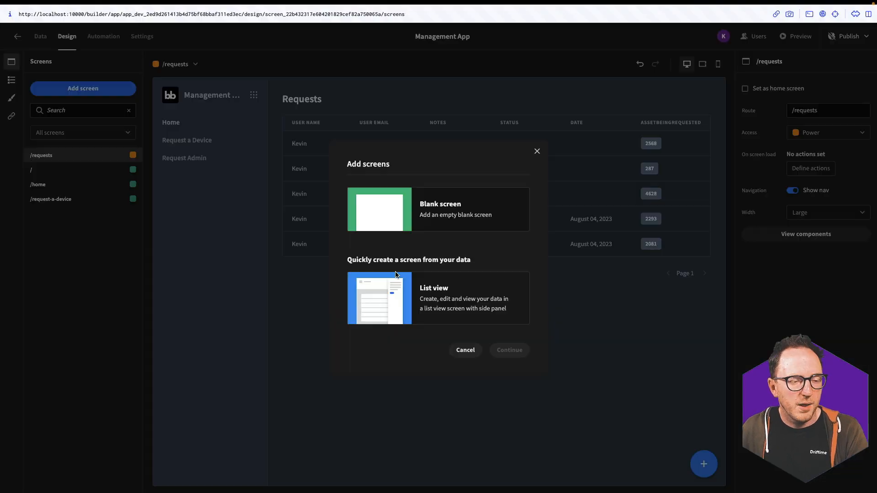
Generate a list-view screen from the assets table with Power access
left_click(389, 304)
left_click(502, 348)
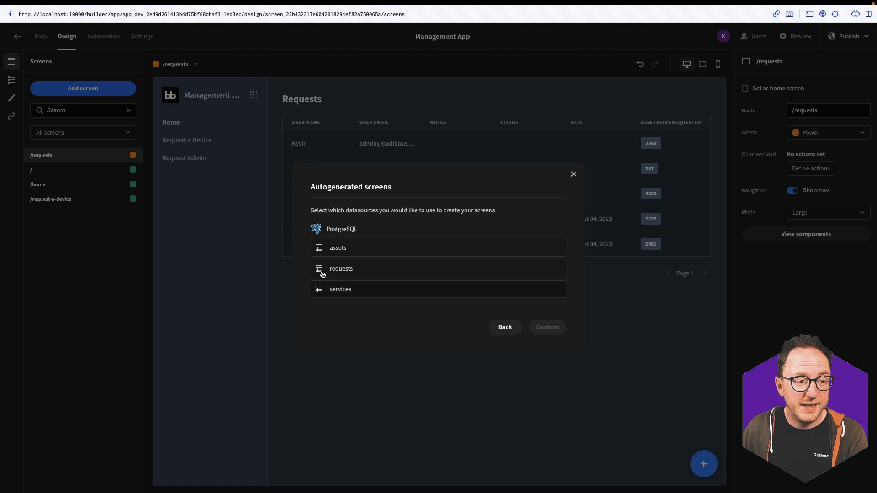
left_click(341, 253)
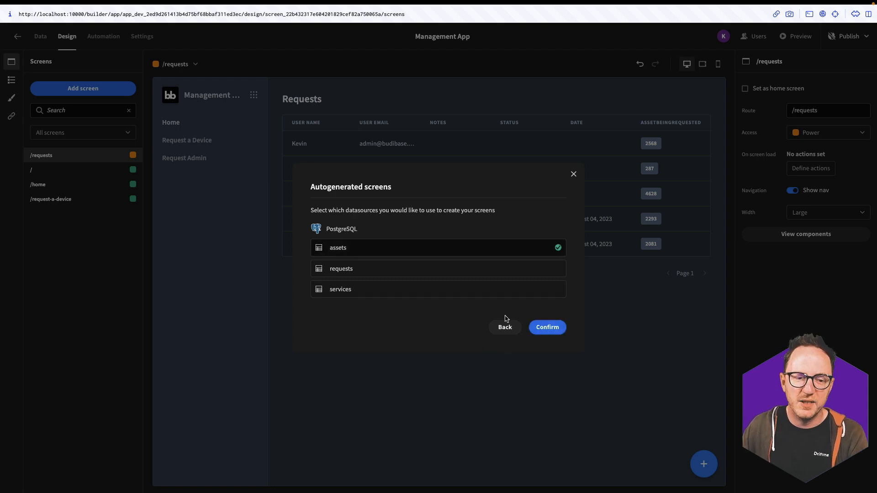
left_click(546, 327)
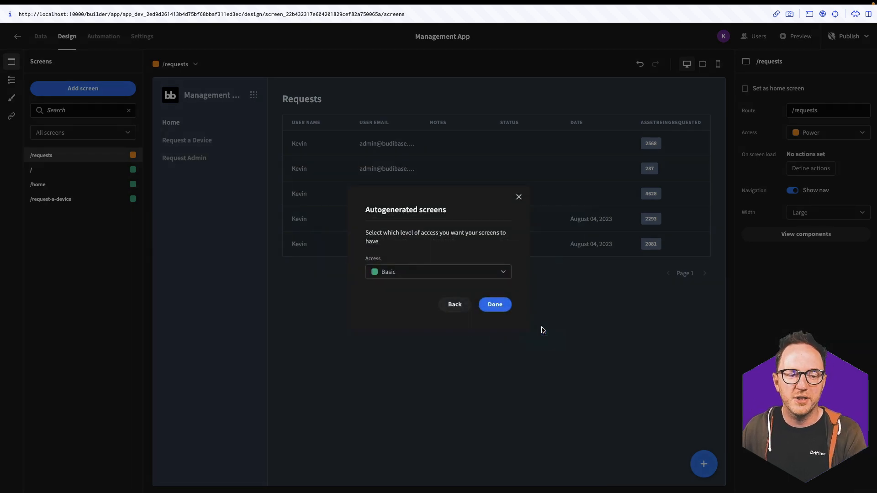
left_click(479, 273)
left_click(417, 307)
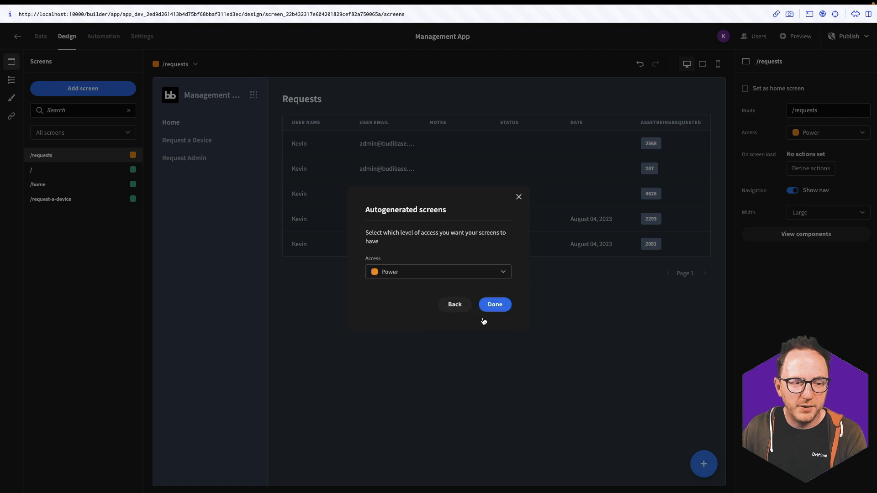
left_click(493, 303)
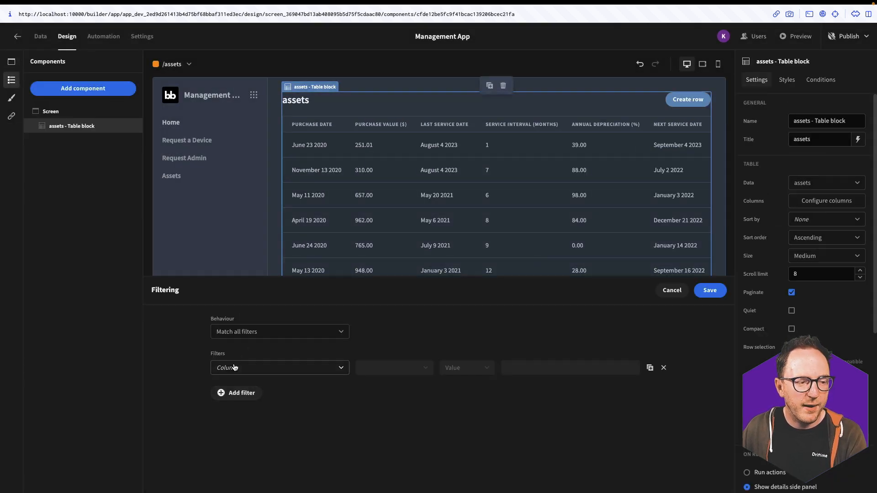
Filter the assets table block to rows where Service Is Due equals true
left_click(234, 368)
scroll(250, 415, "down", 5)
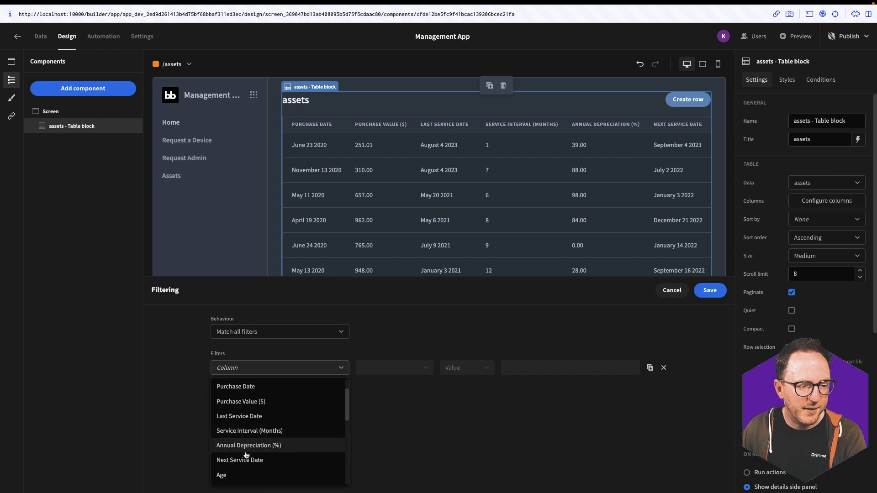
left_click(245, 423)
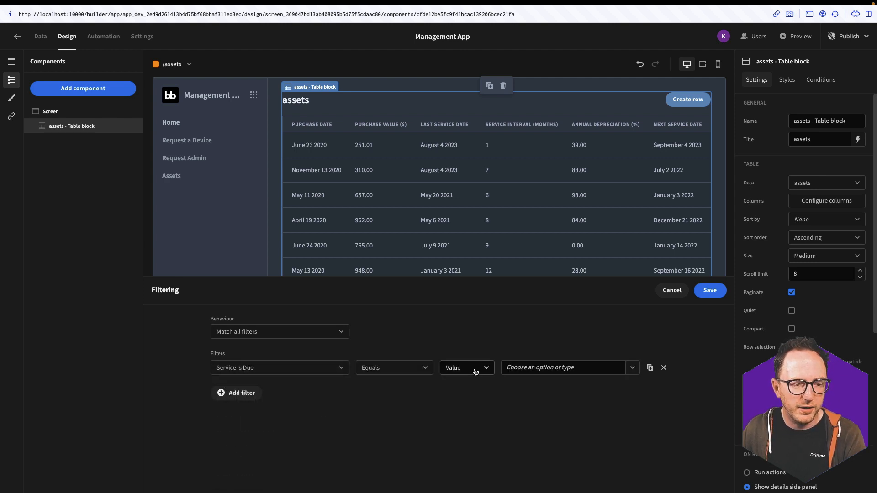
left_click(631, 368)
left_click(512, 386)
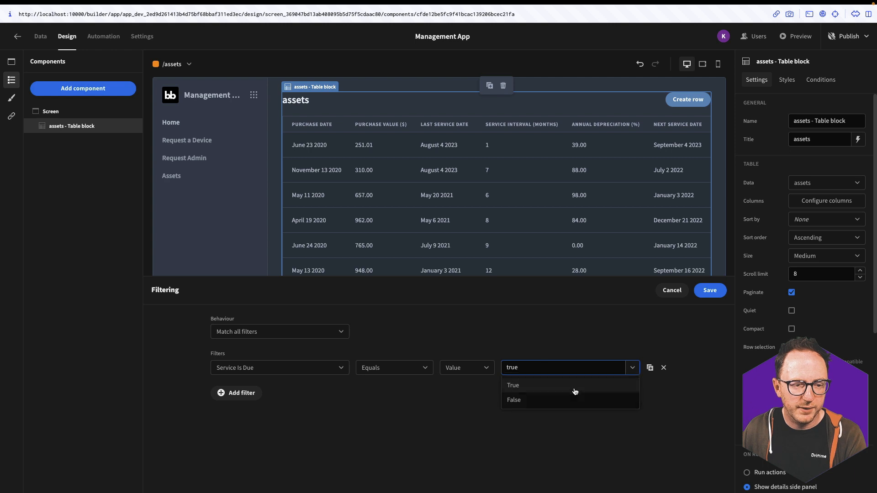
left_click(710, 291)
scroll(471, 204, "right", 2)
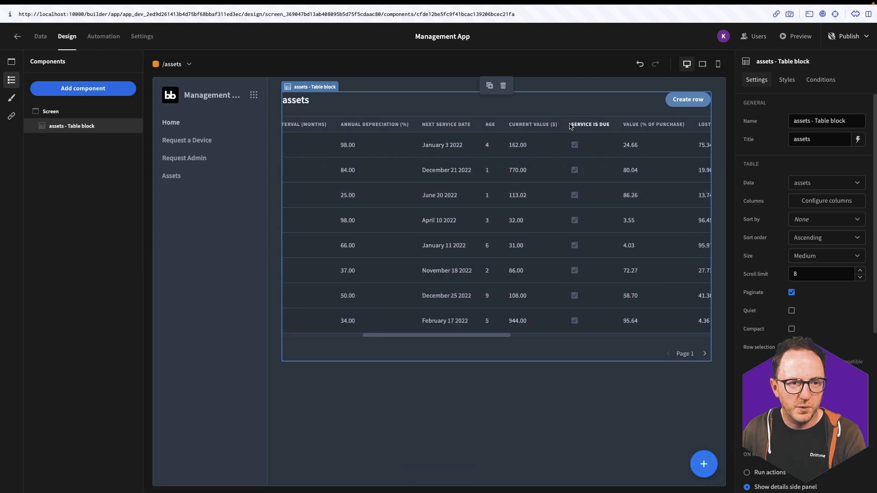
scroll(543, 261, "left", 5)
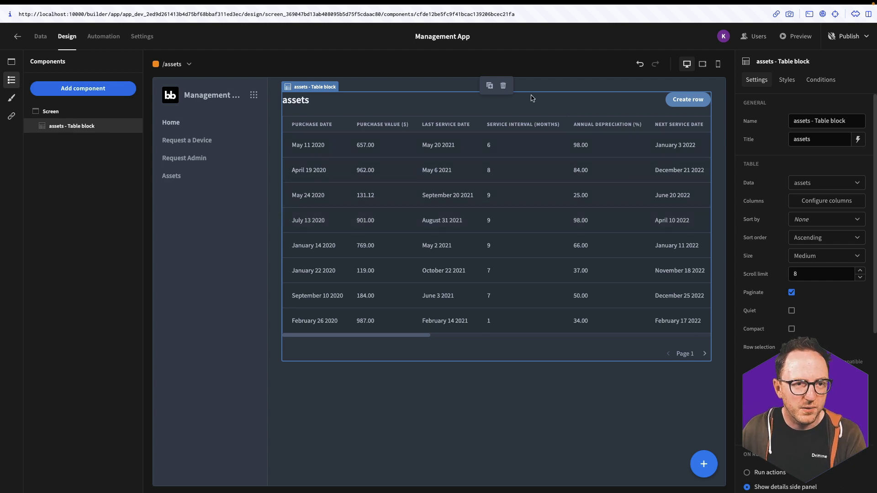
Add a button labelled 'Create Service' below the assets table
left_click(87, 88)
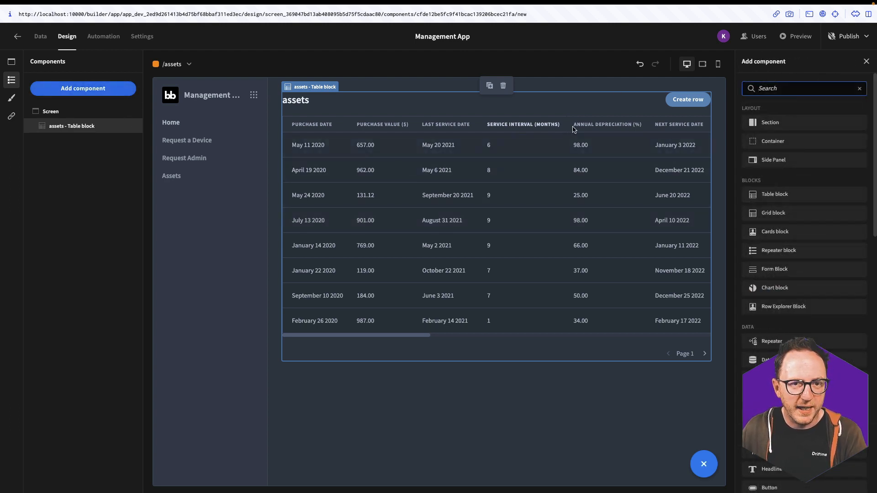
type("butt")
key("Return")
type("Create Service")
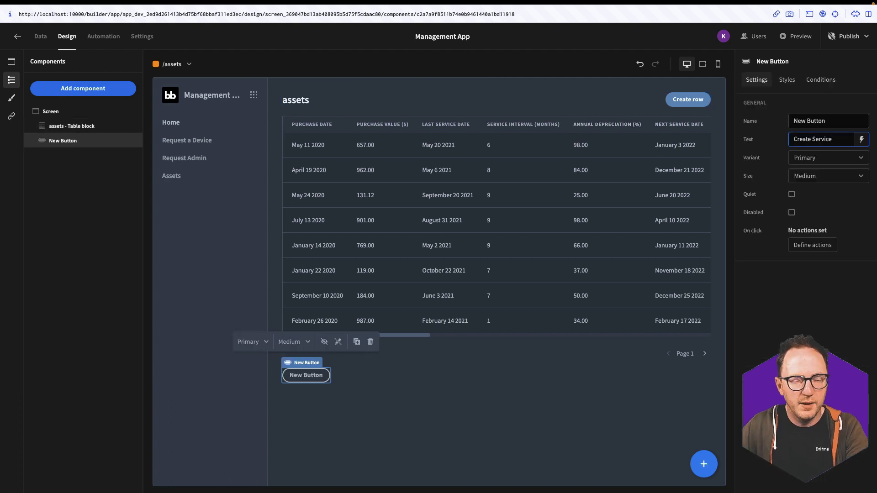
left_click(41, 160)
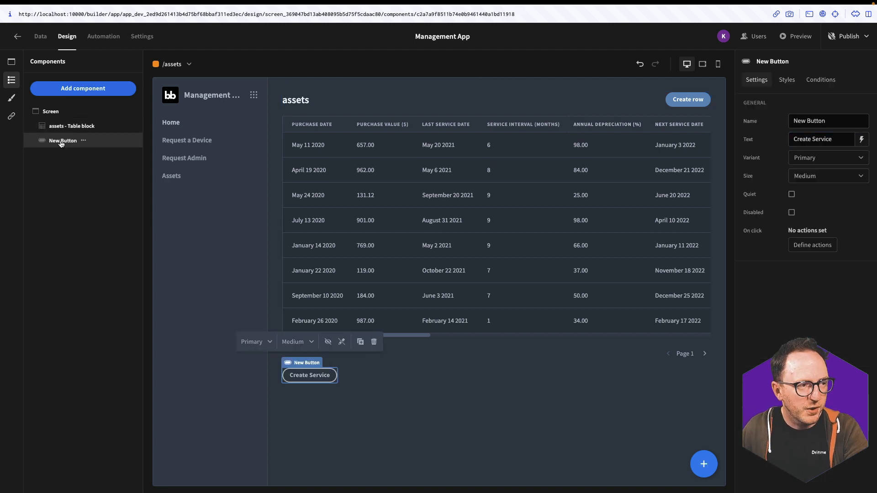
left_click_drag(58, 142, 76, 126)
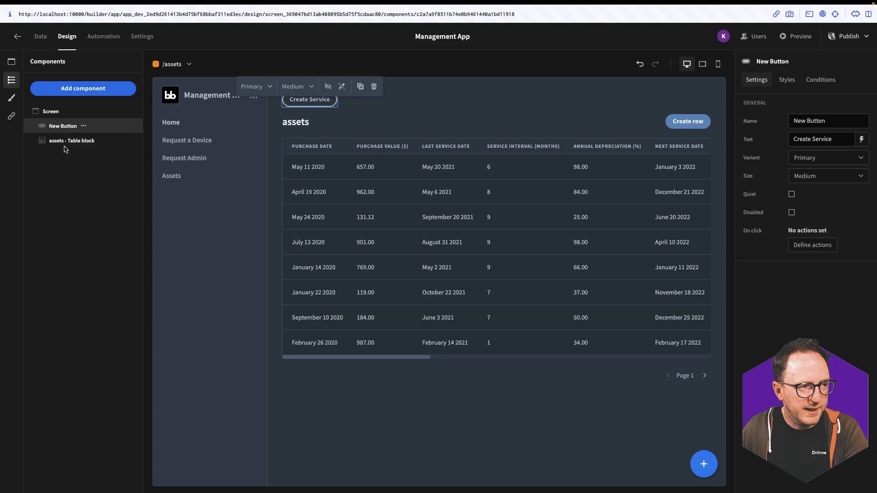
left_click_drag(66, 149, 73, 127)
Eject the assets table block and move the Create Service button into the table rows
left_click(98, 129)
right_click(98, 129)
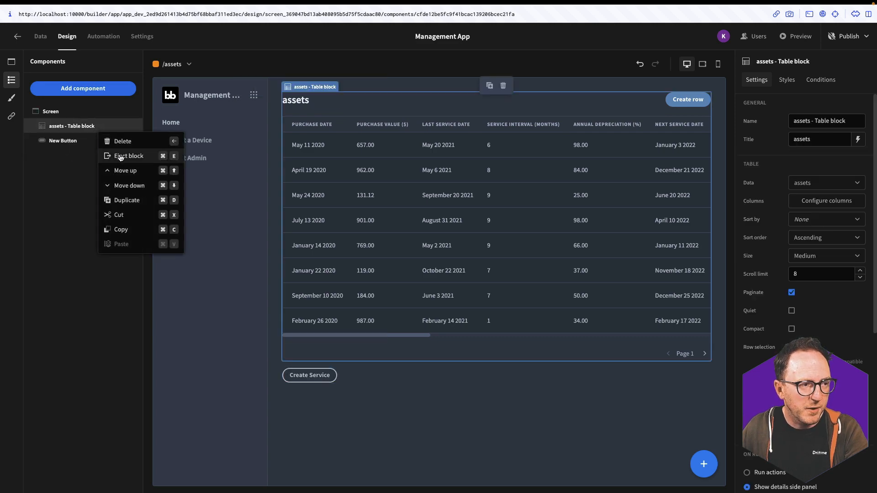
left_click(121, 157)
left_click(506, 300)
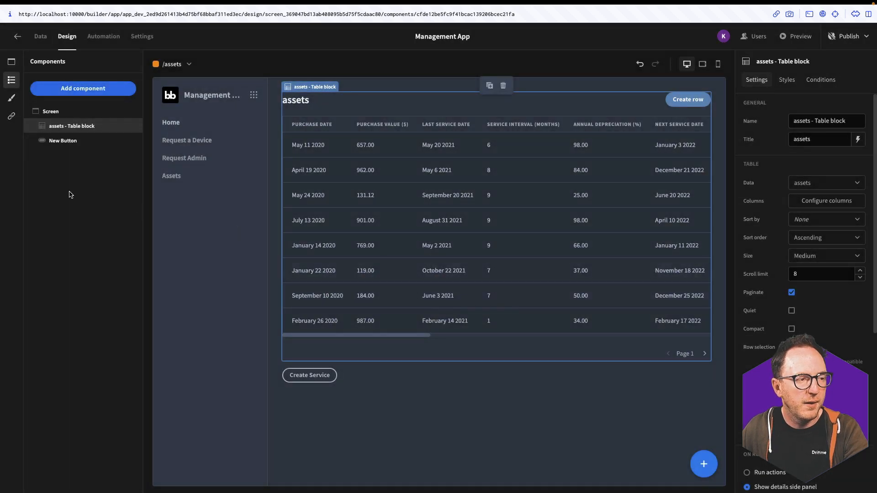
left_click_drag(58, 287, 72, 218)
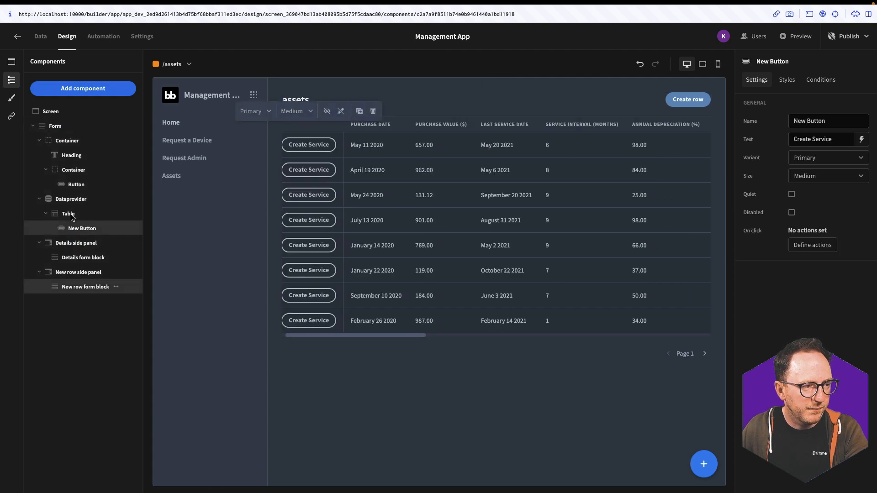
Delete the Create row button and set the form's schema to the services table
left_click(691, 102)
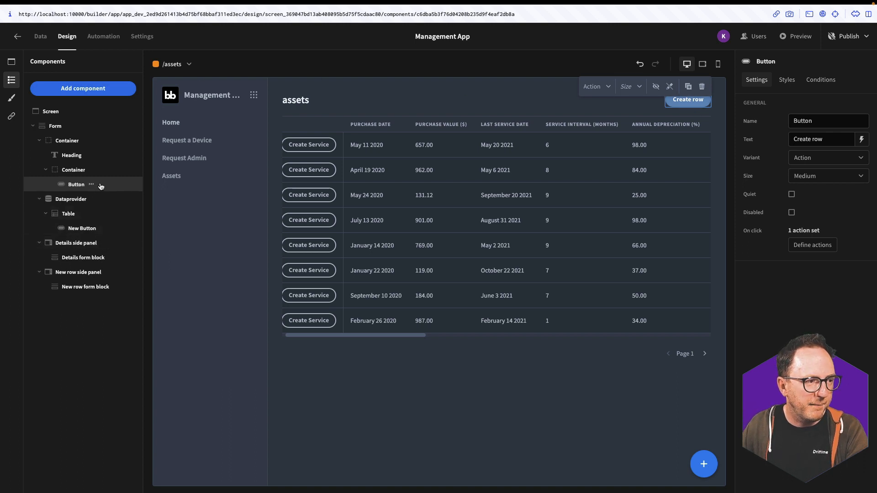
key("Delete")
left_click(56, 127)
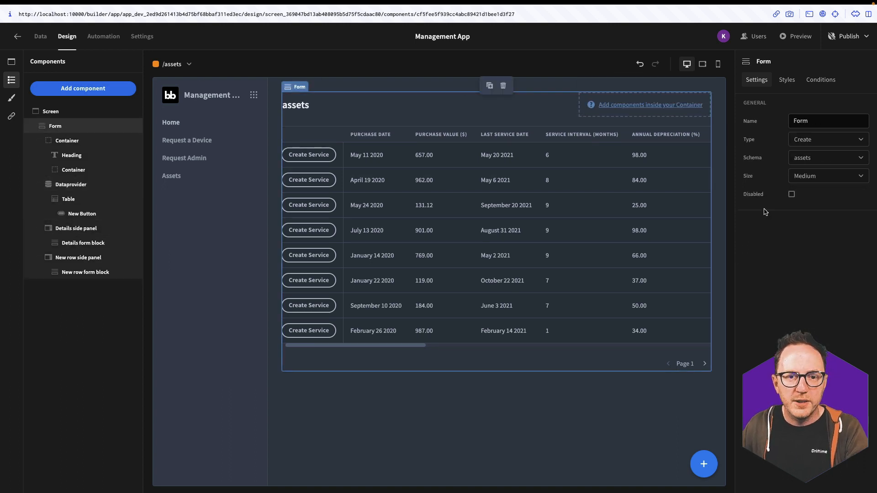
left_click(844, 158)
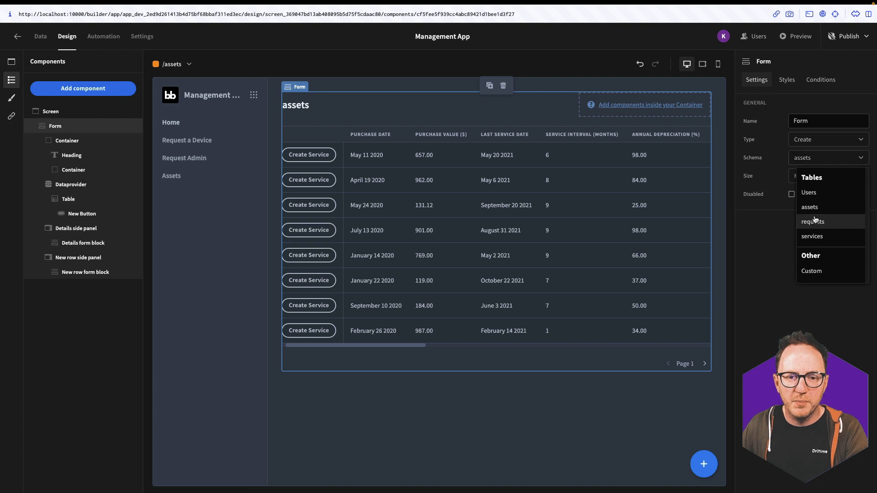
left_click(811, 236)
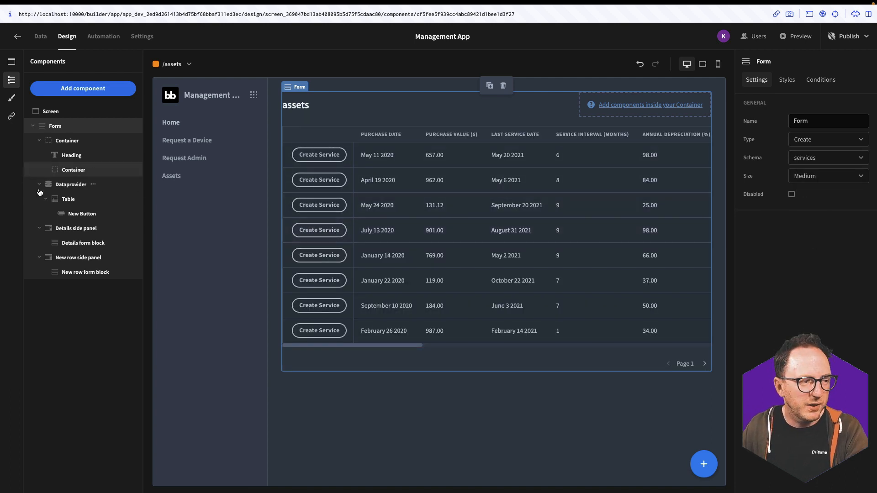
Delete the form block from the new-row side panel
left_click(83, 261)
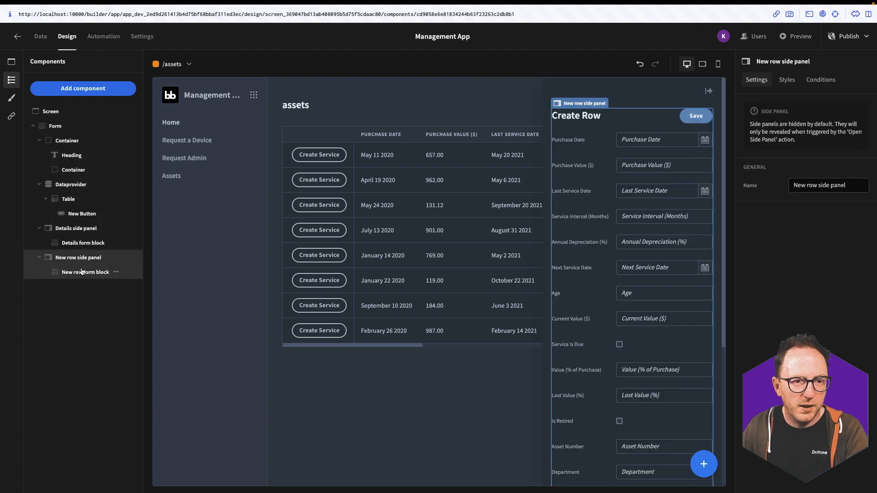
left_click(116, 274)
left_click(128, 290)
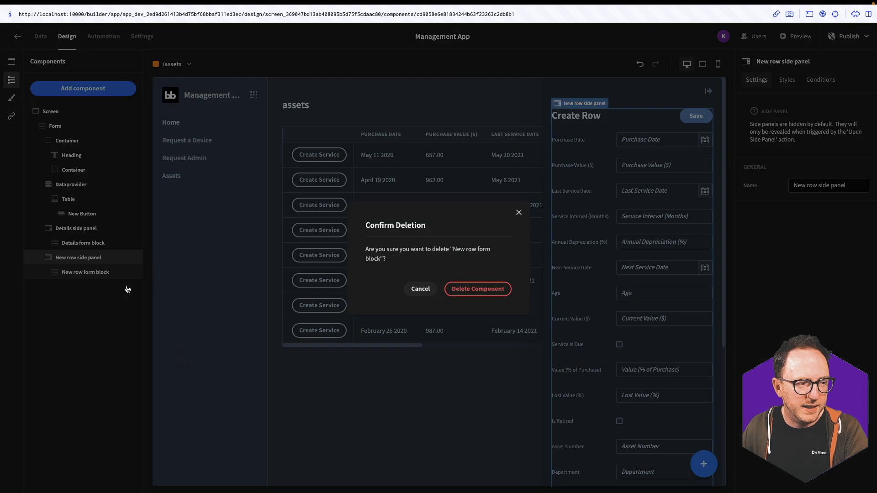
left_click(496, 288)
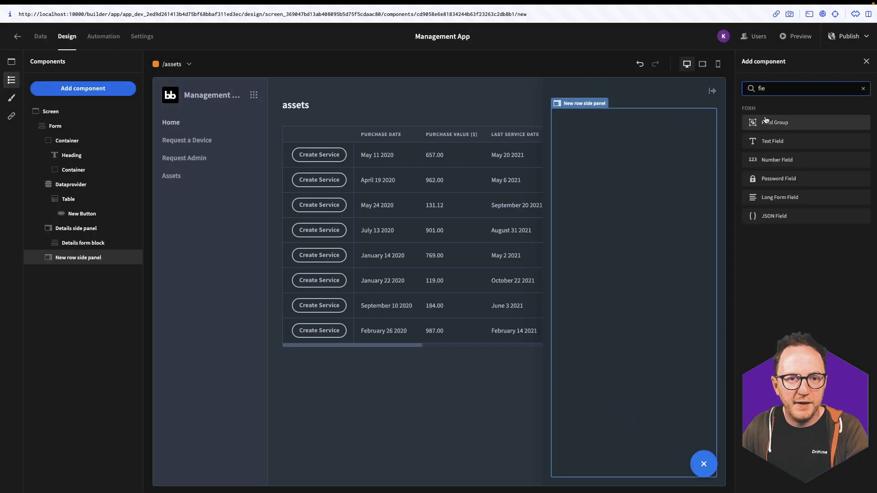
Add a field group generated from the schema and remove its AssetServiced field
left_click(765, 122)
left_click(789, 178)
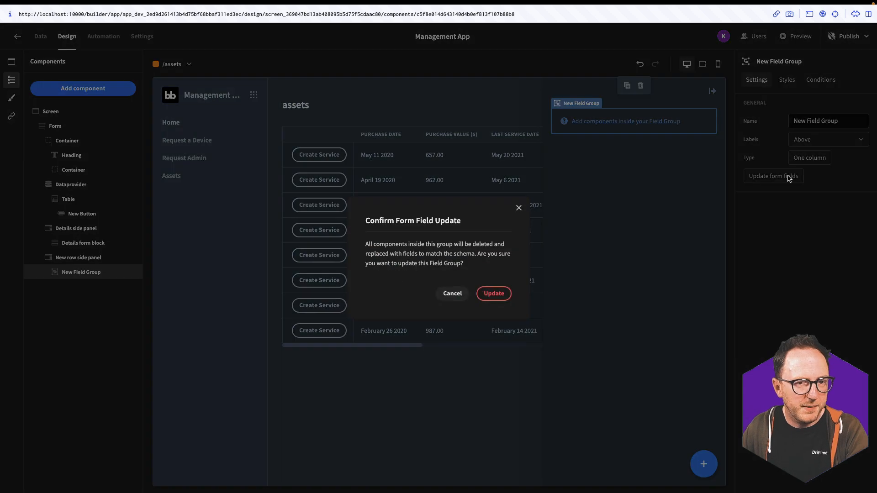
left_click(493, 293)
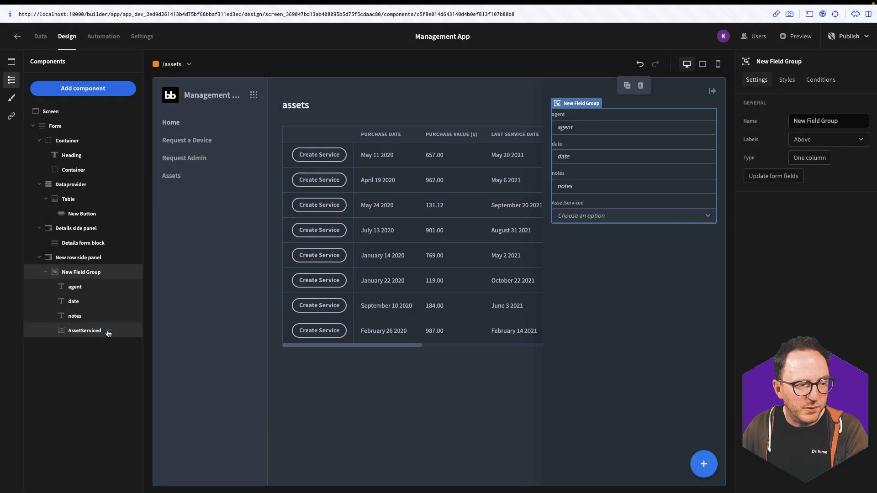
left_click(109, 332)
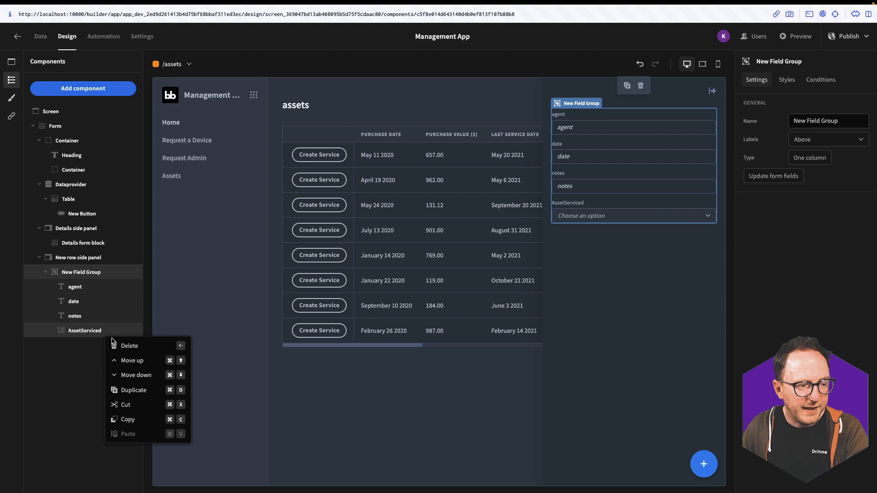
left_click(133, 352)
left_click(462, 287)
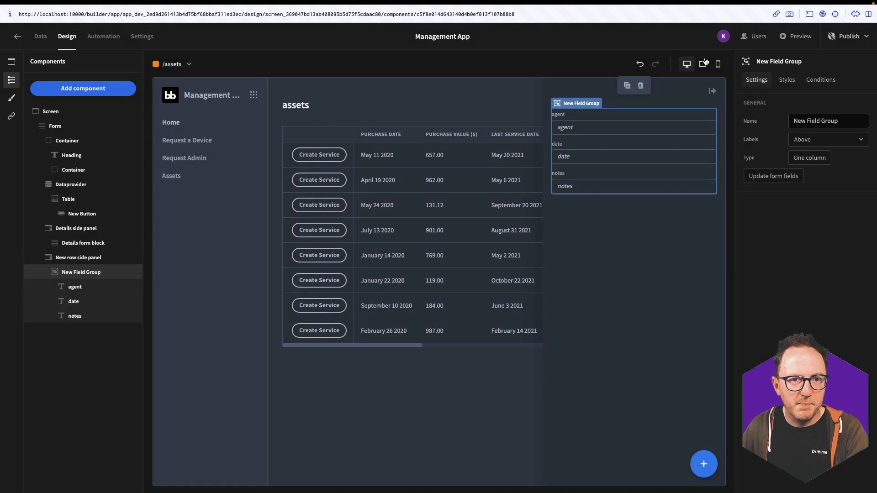
Add a button component, then make the table's Create Service button open the side panel
left_click(704, 464)
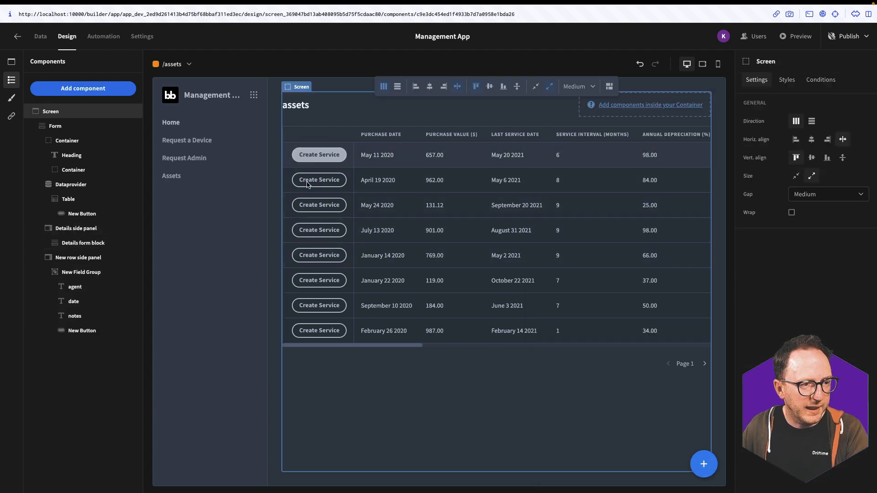
left_click(300, 197)
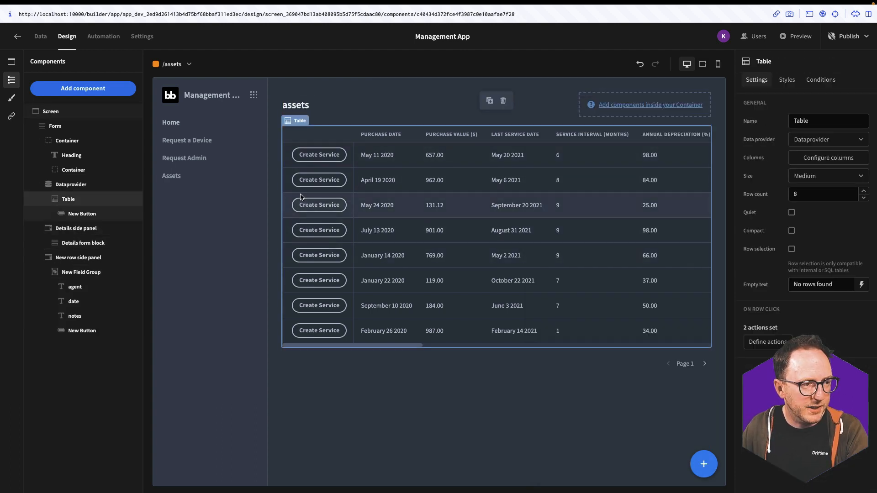
left_click(326, 205)
left_click(817, 247)
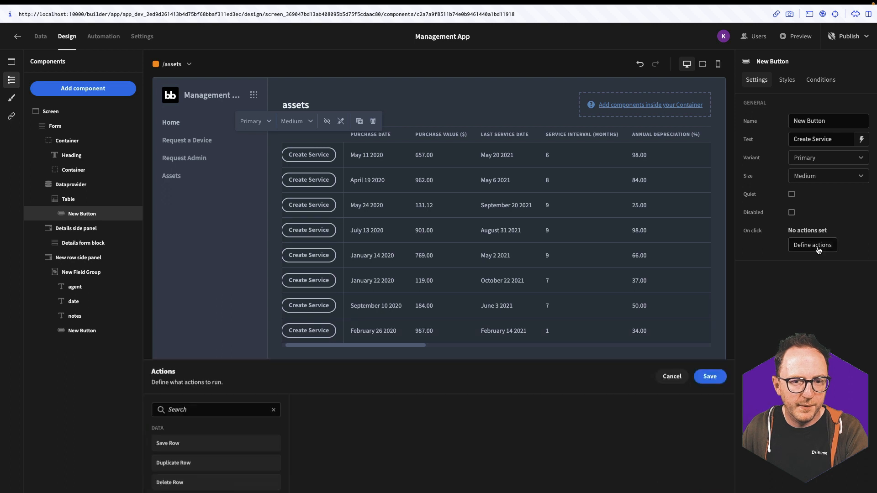
left_click(239, 318)
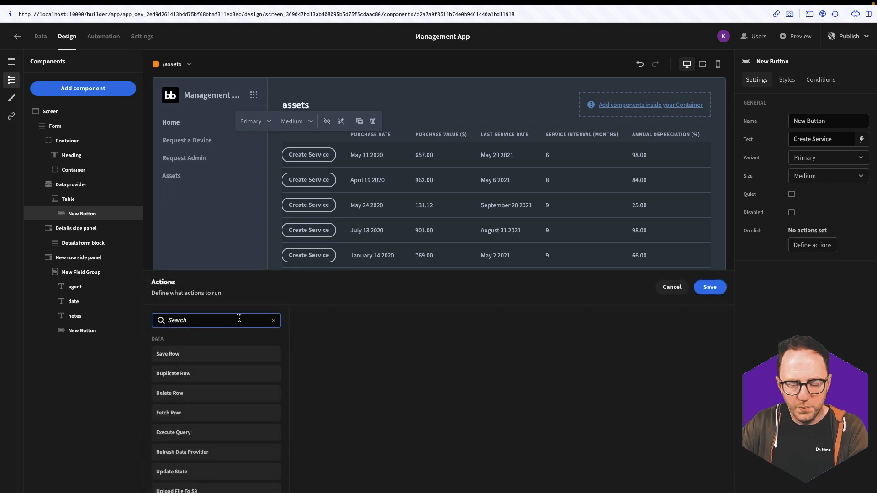
type("side")
left_click(234, 352)
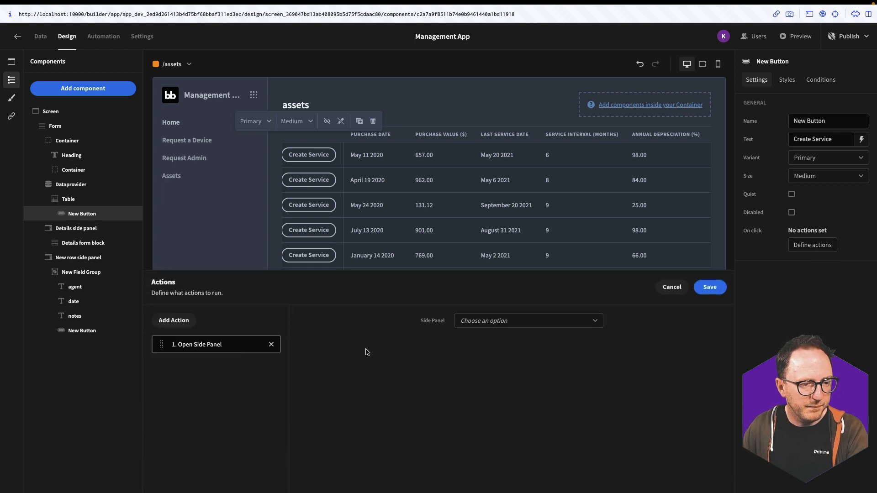
Add an Update State action setting selected-asset to the row's asset Id, and save the actions
left_click(174, 320)
type("up")
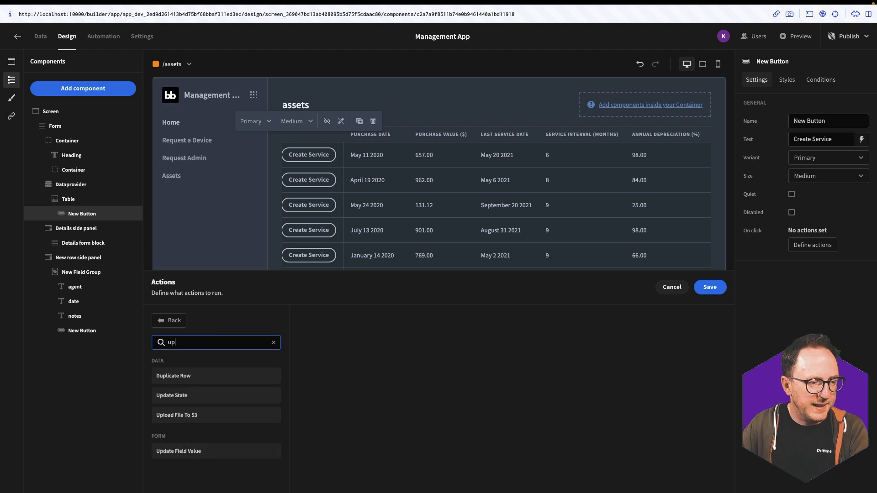
left_click(170, 395)
left_click(498, 338)
type("selected-asset")
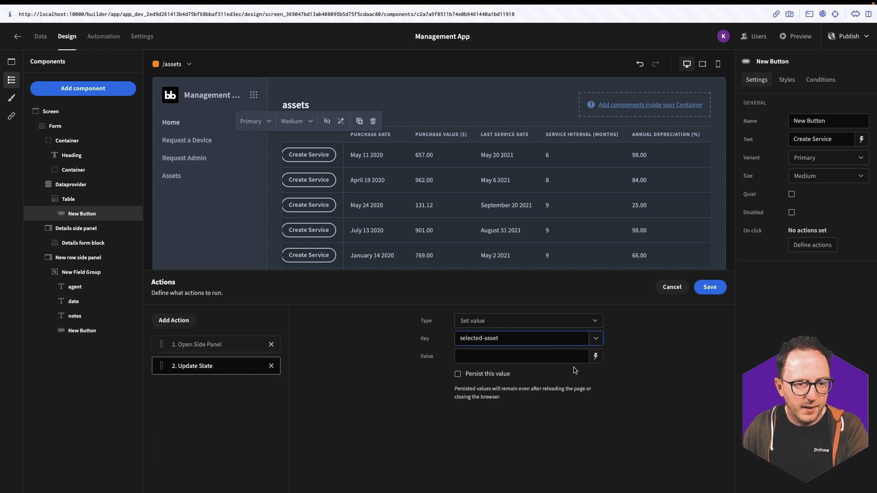
left_click(596, 356)
left_click(641, 378)
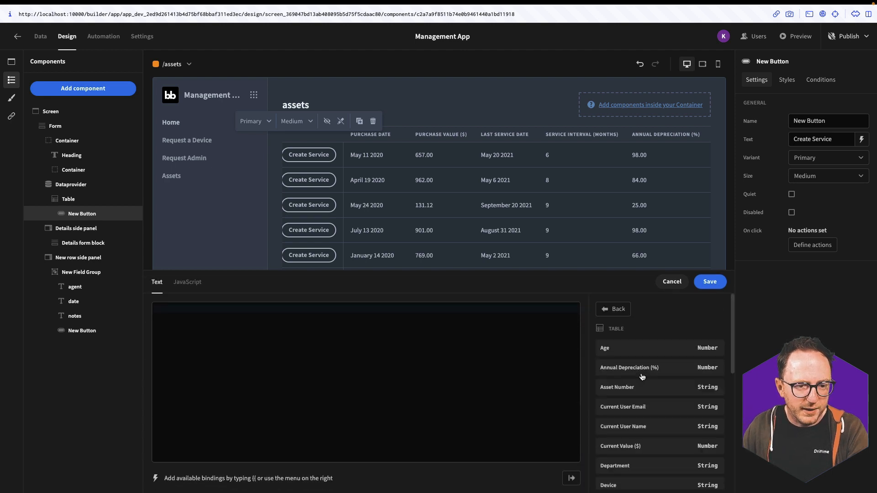
scroll(641, 438, "down", 5)
left_click(638, 458)
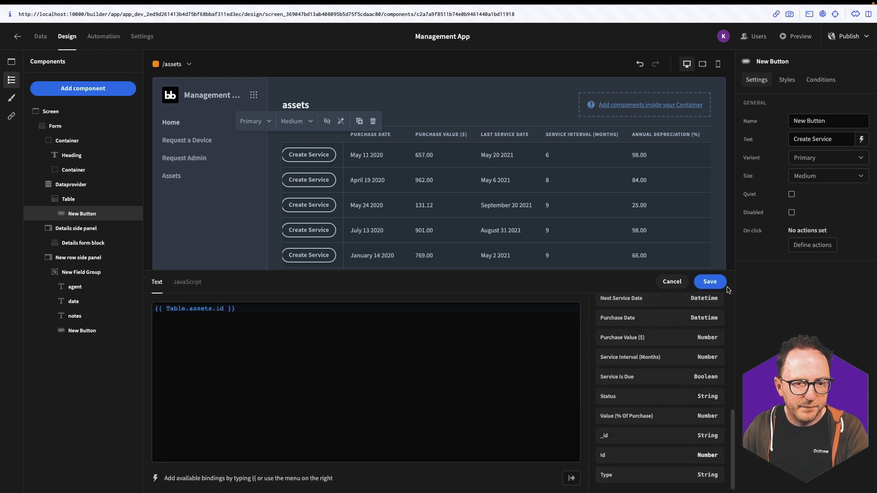
left_click(710, 281)
left_click(86, 331)
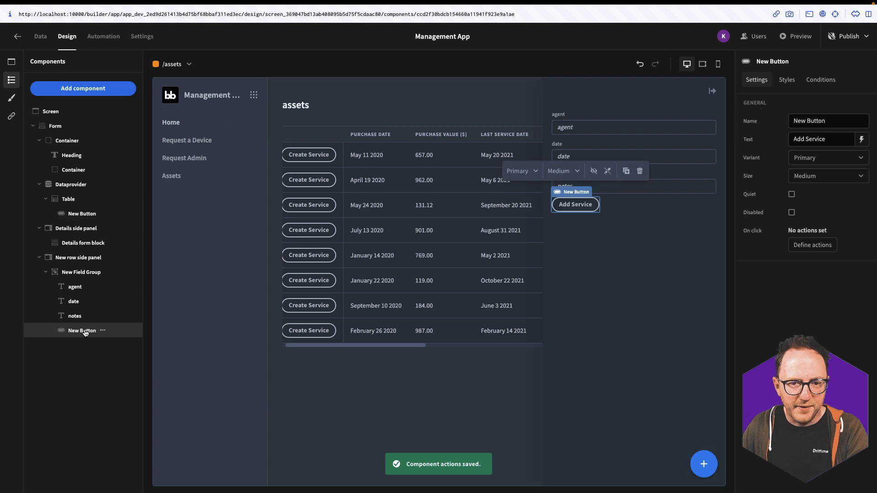
Give Add Service a Save Row action using the form data source and the services table
left_click(812, 245)
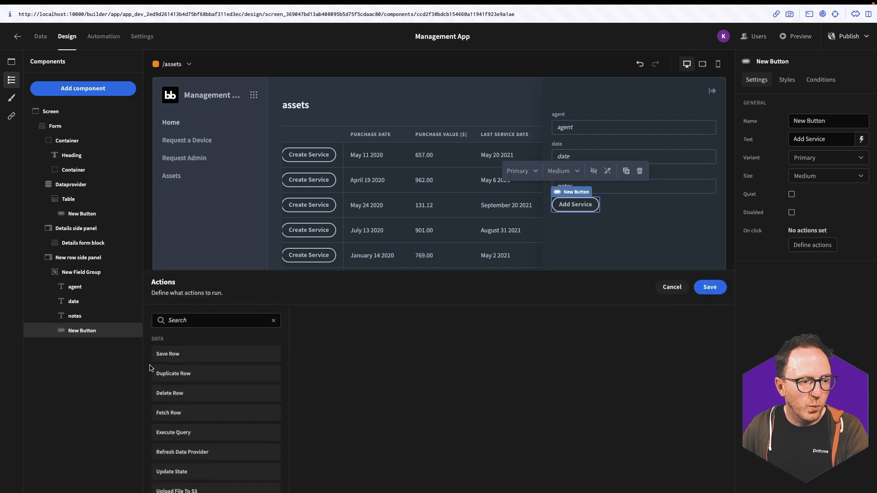
left_click(187, 354)
left_click(411, 348)
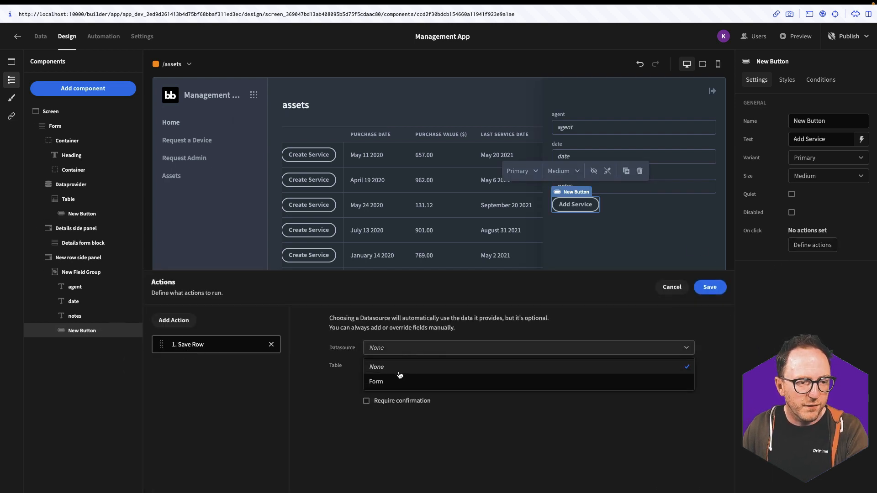
left_click(398, 379)
left_click(397, 366)
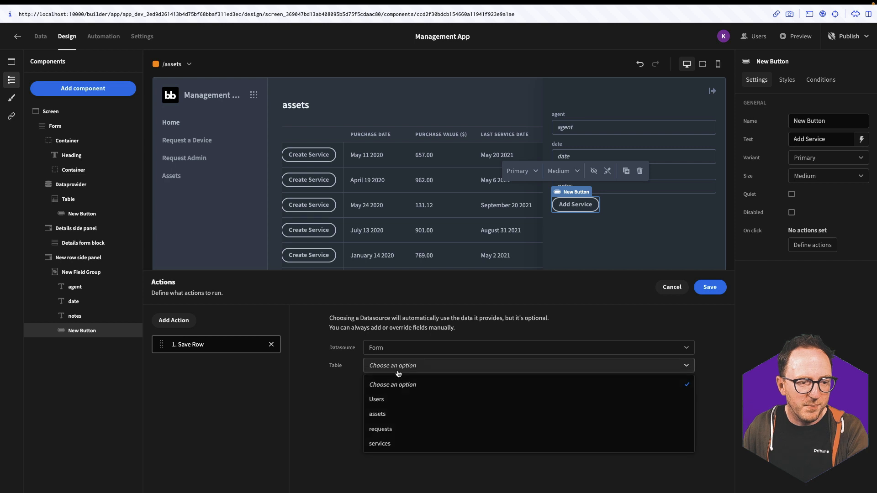
left_click(392, 446)
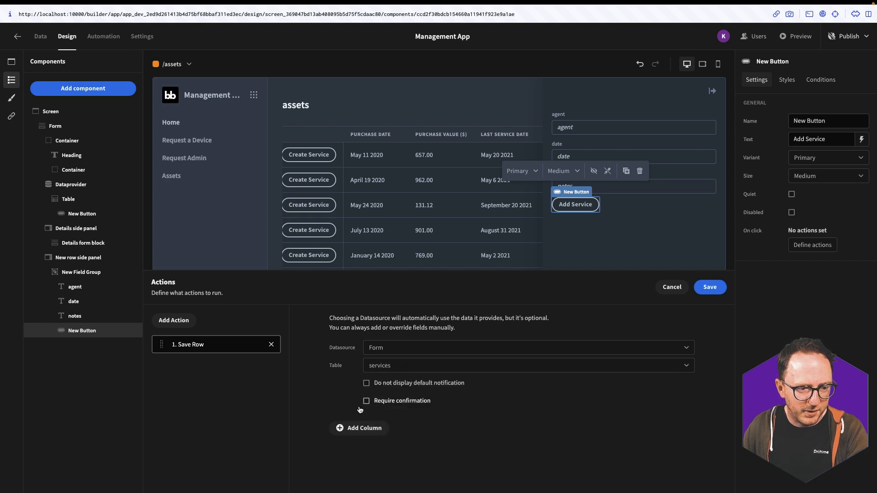
Add an AssetServiced column bound to State.selected-asset and save the click actions
left_click(406, 424)
scroll(411, 457, "down", 2)
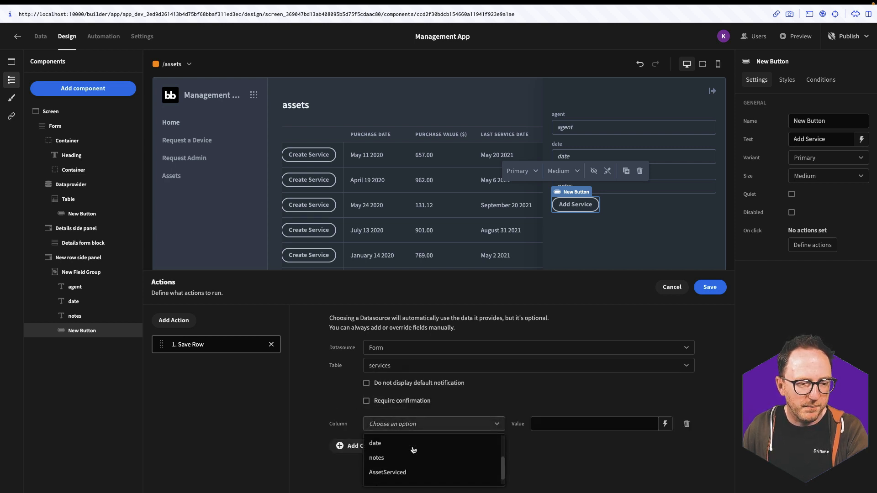
left_click(415, 460)
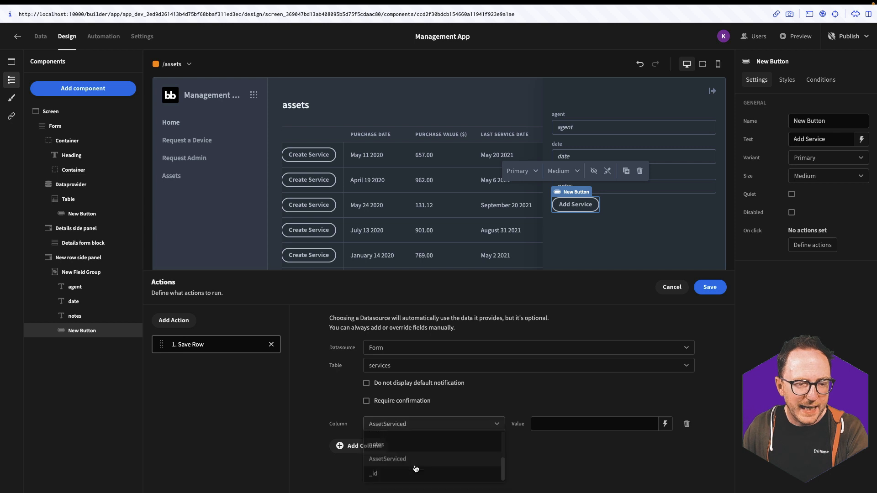
left_click(663, 425)
left_click(630, 388)
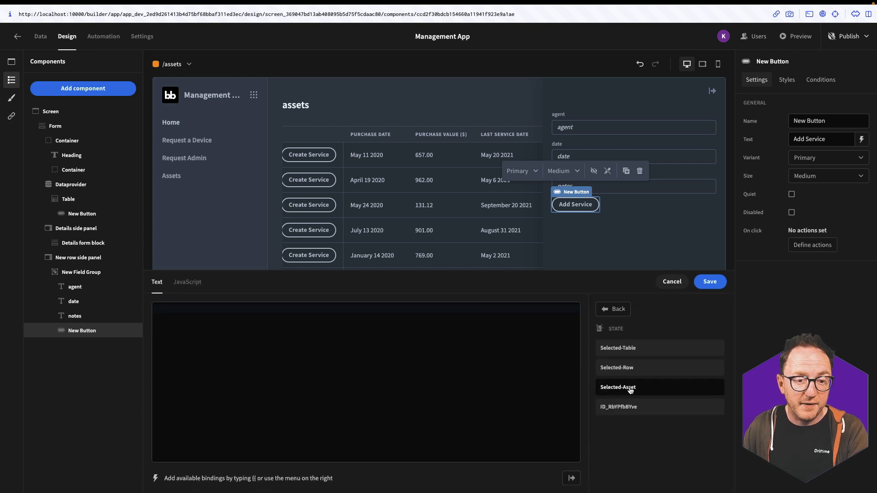
left_click(628, 387)
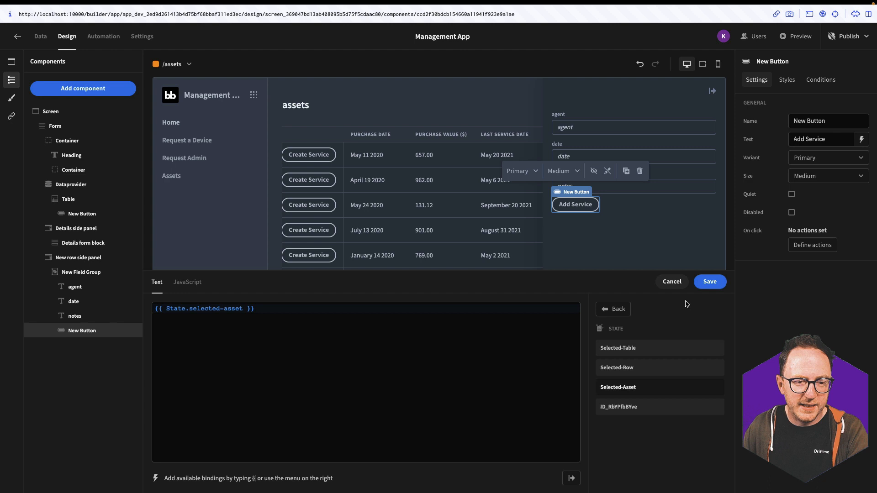
left_click(708, 281)
left_click(178, 323)
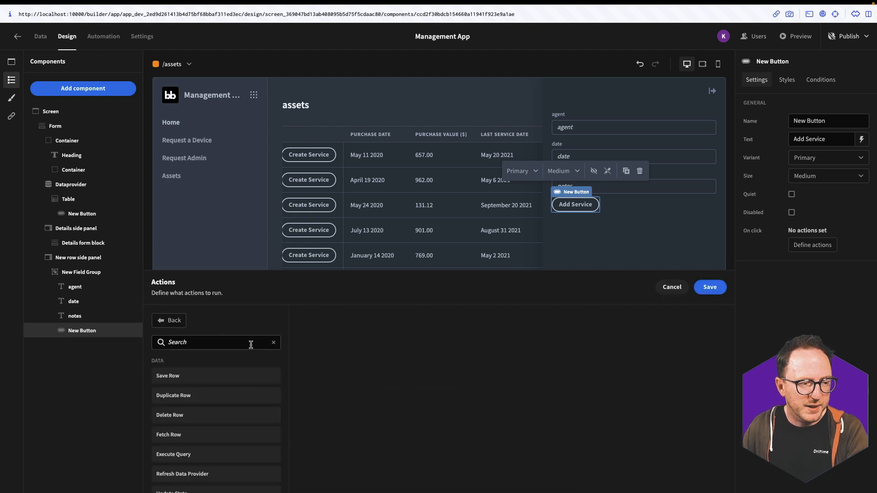
left_click(707, 287)
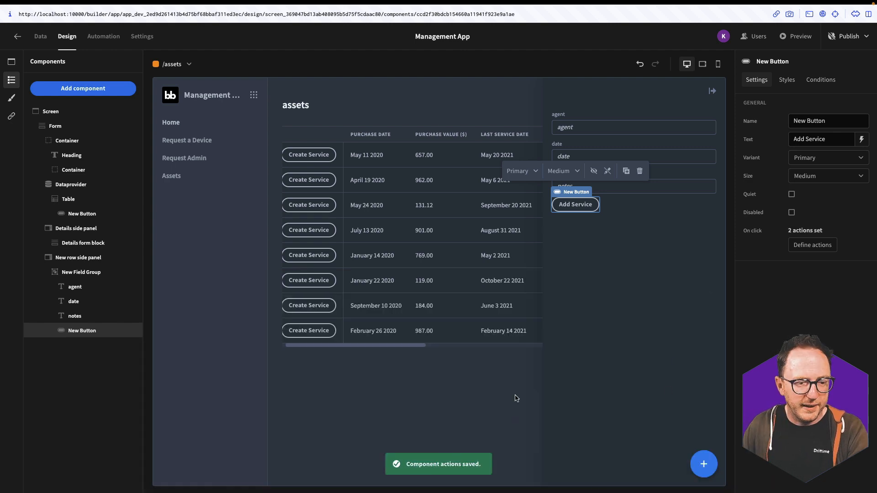
In preview, submit a service for the first asset with the technician's name and notes 'looked good'
left_click(795, 36)
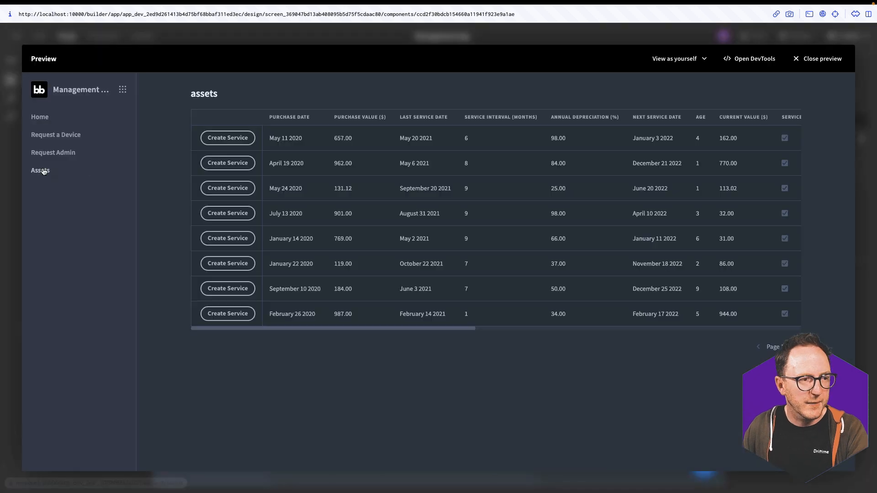
left_click(230, 138)
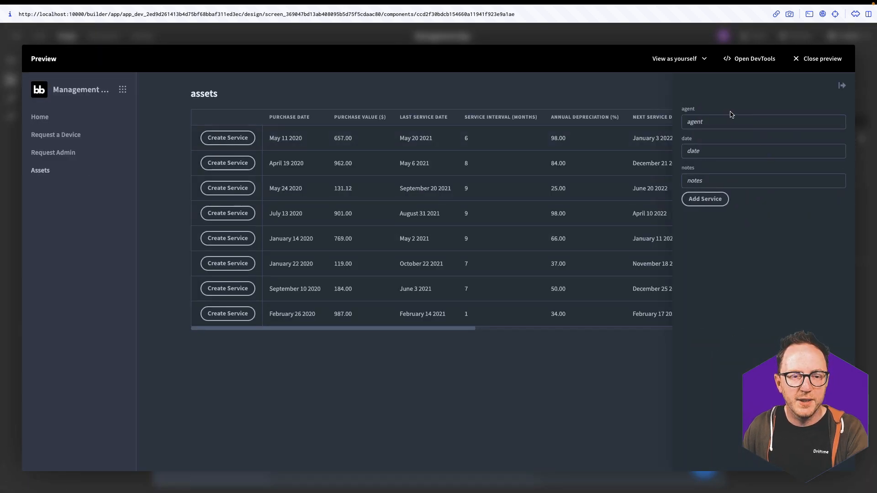
type("kevin")
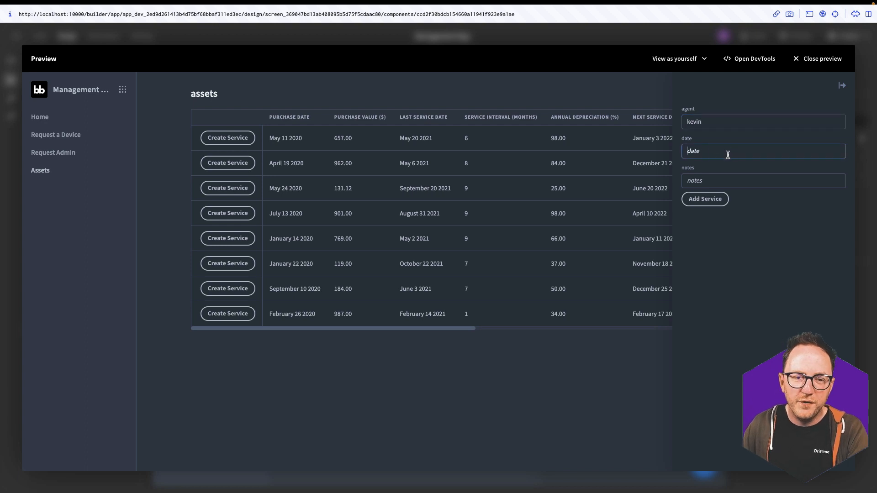
left_click(723, 182)
type("looked good")
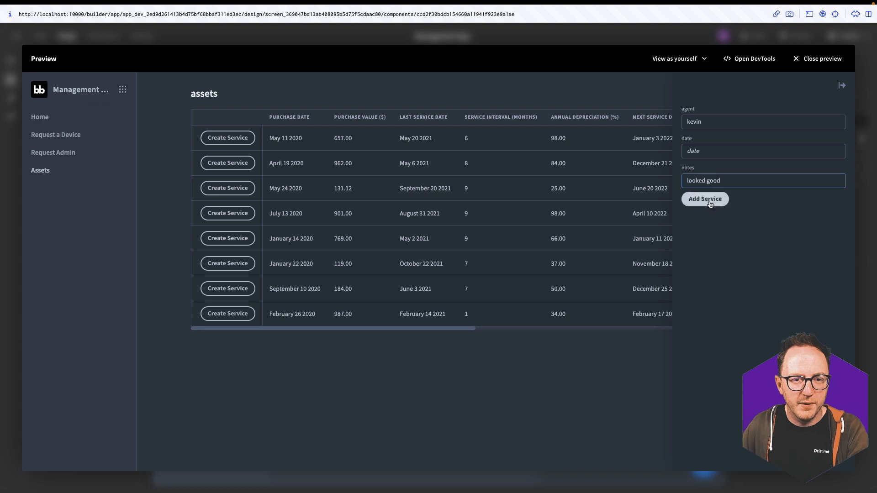
left_click(709, 201)
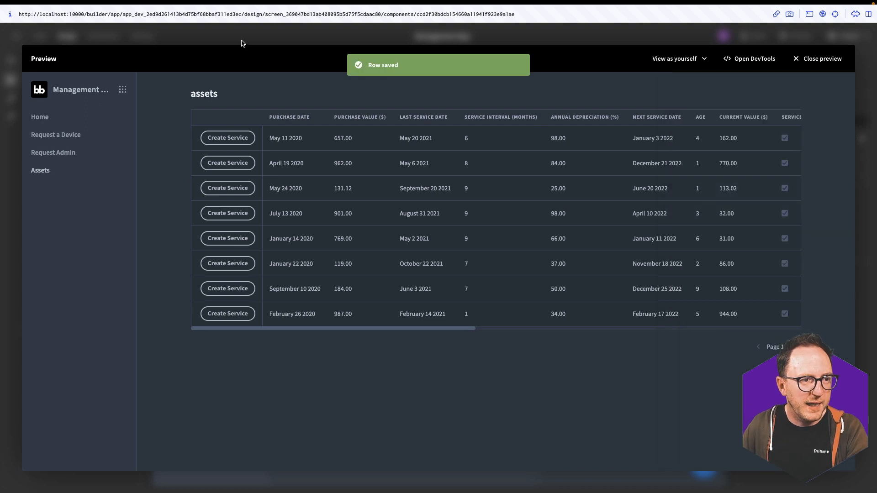
Close the preview, check the new row in the services table, and return to Design
left_click(242, 43)
left_click(41, 37)
left_click(44, 167)
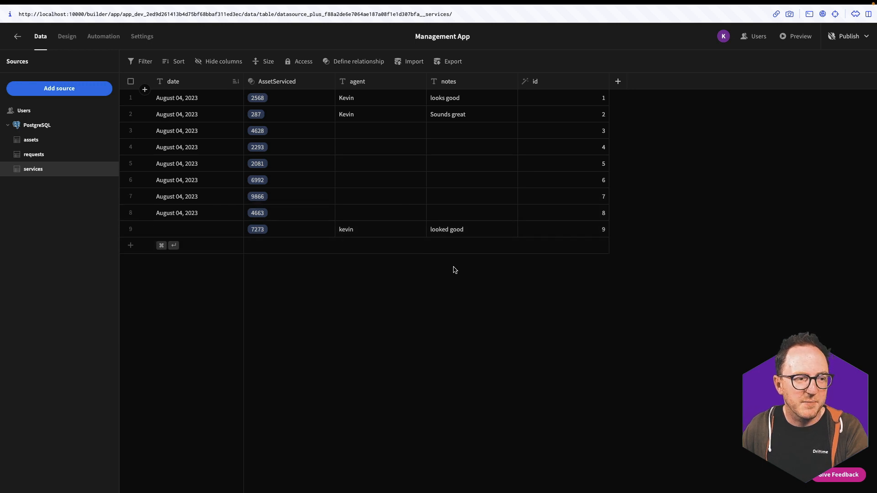
left_click(70, 43)
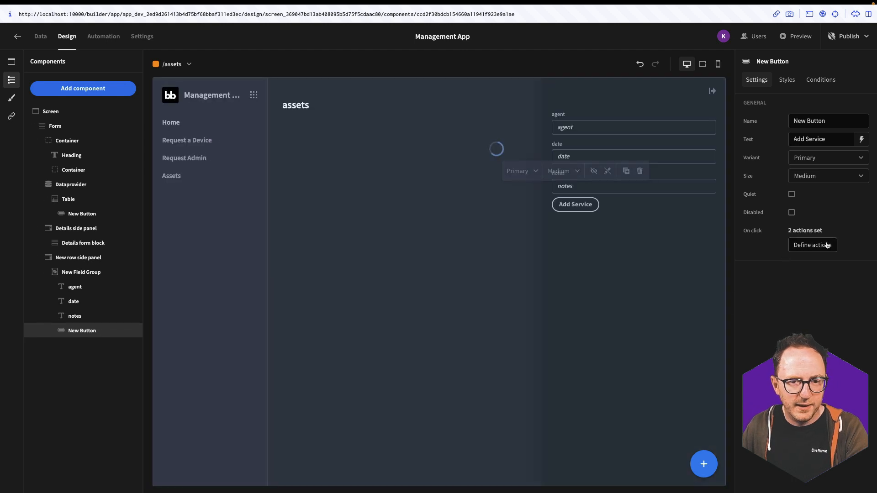
Add a date column to the Save Row action, bound to the {{ date }} helper
left_click(828, 246)
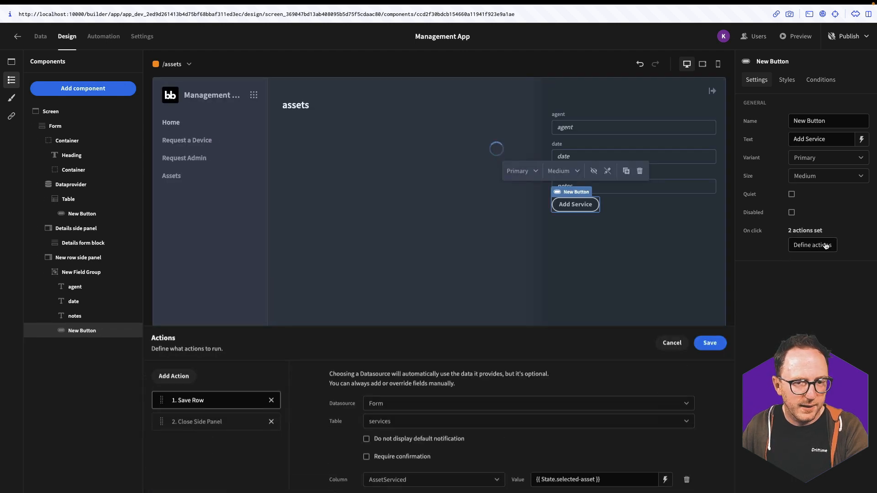
left_click(343, 452)
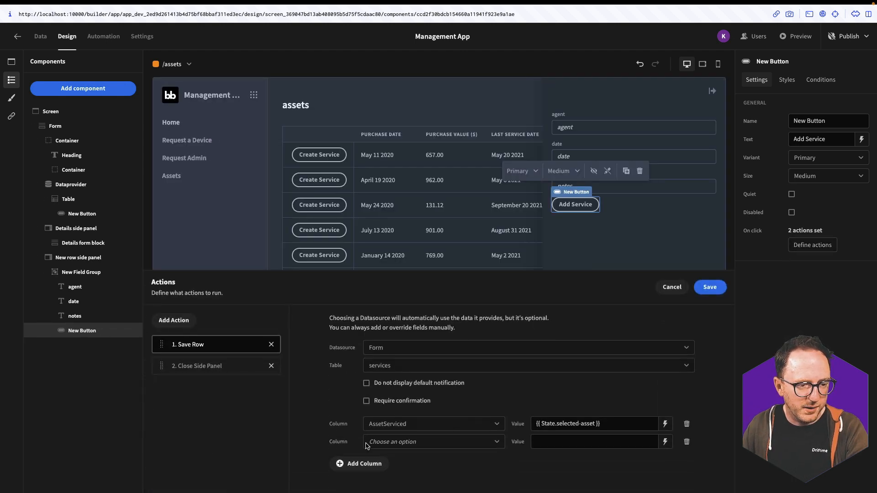
left_click(496, 445)
left_click(665, 442)
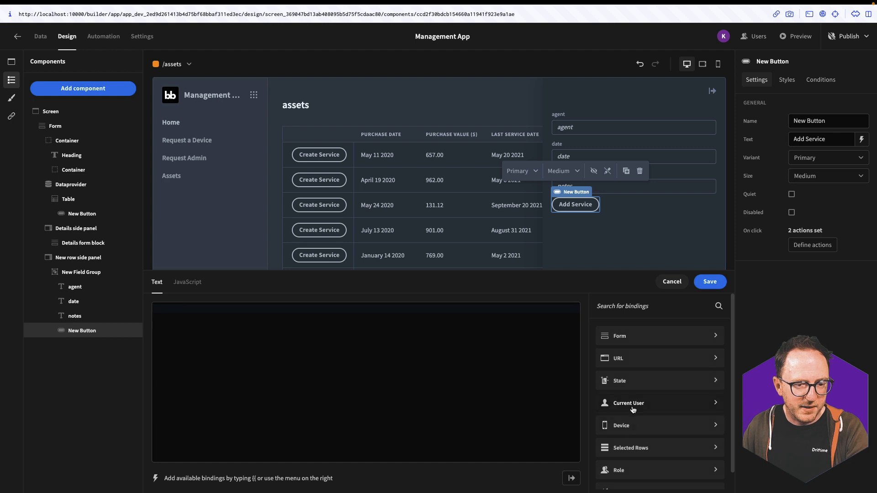
scroll(635, 361, "down", 1)
left_click(625, 475)
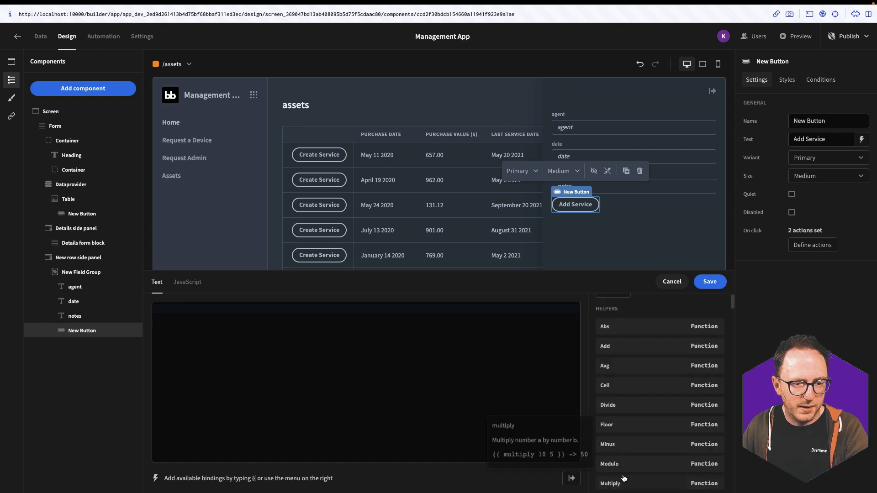
scroll(625, 475, "down", 20)
left_click(630, 455)
left_click(710, 282)
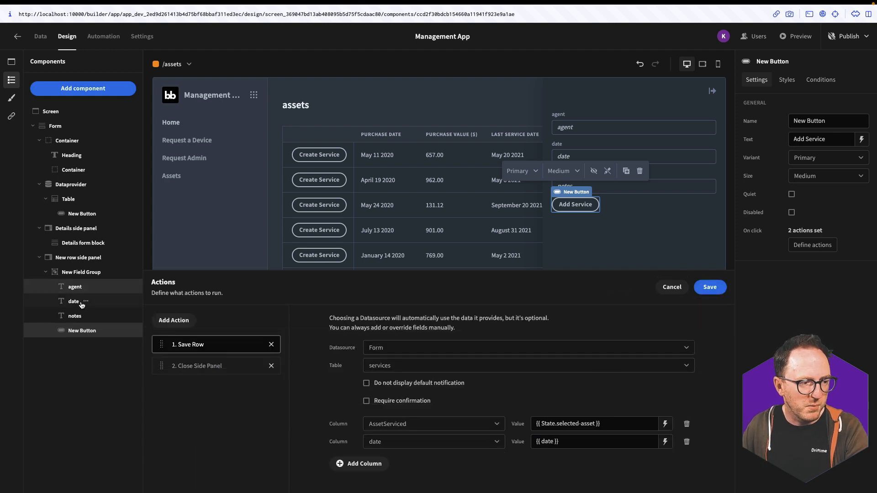
Delete the date field from the side-panel form and save the updated actions
right_click(83, 309)
left_click(112, 319)
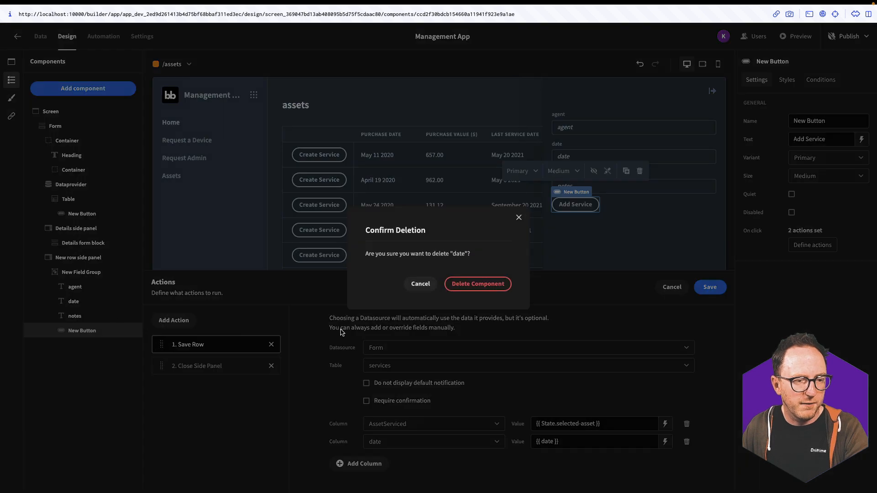
left_click(475, 286)
left_click(717, 288)
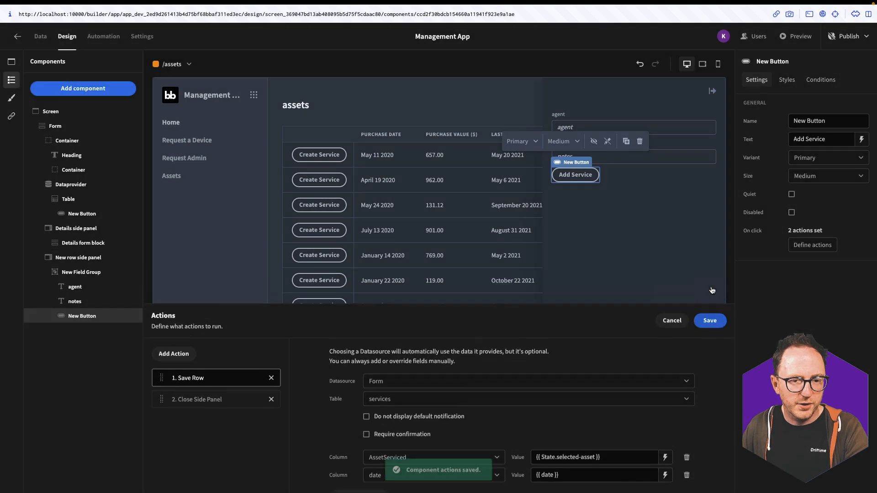
left_click(11, 116)
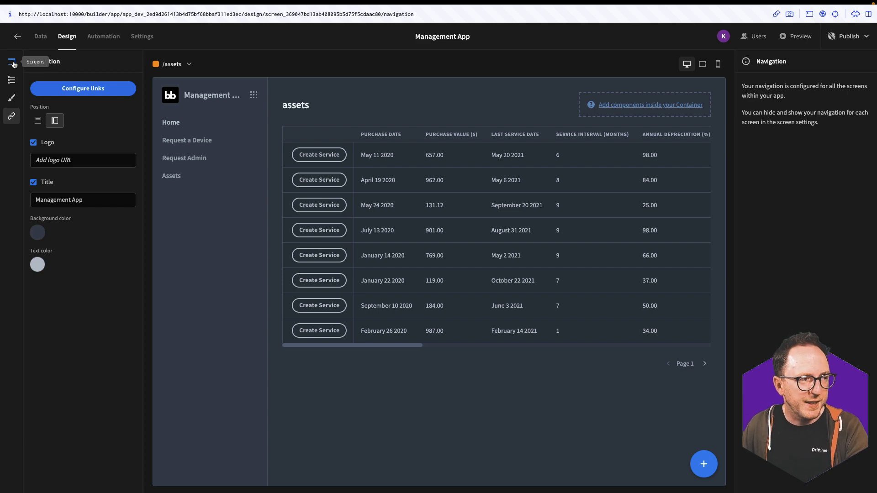
Generate a List view screen for the services table and set its access to Power
left_click(12, 62)
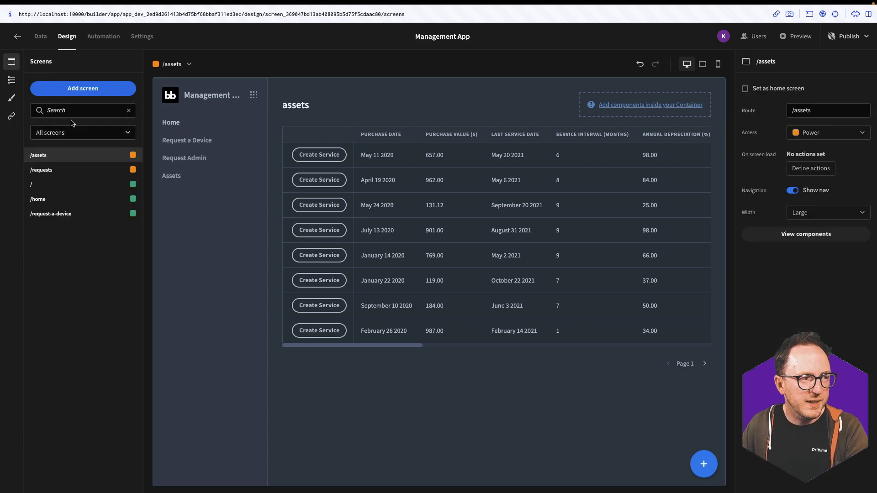
left_click(82, 88)
left_click(385, 288)
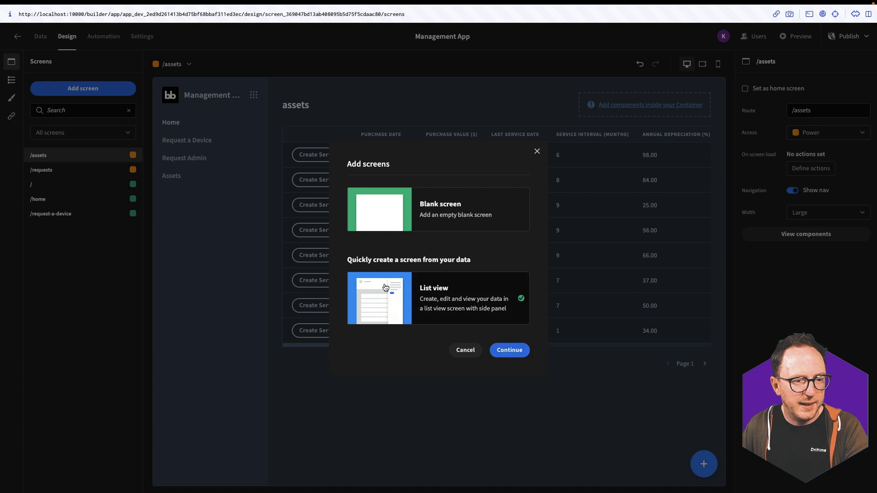
left_click(511, 351)
left_click(337, 288)
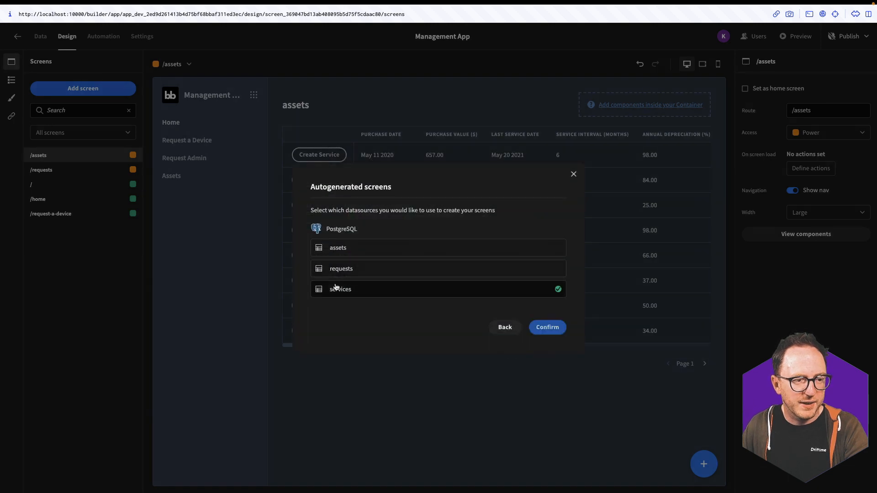
left_click(548, 327)
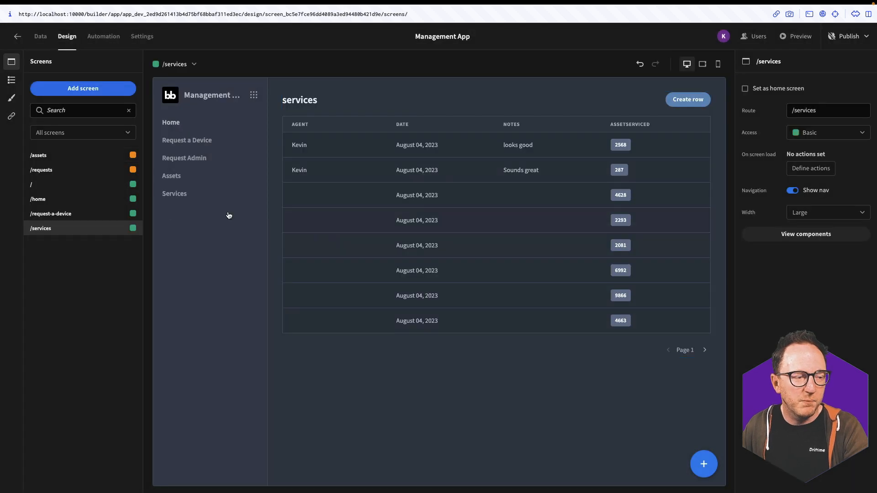
left_click(815, 134)
left_click(812, 166)
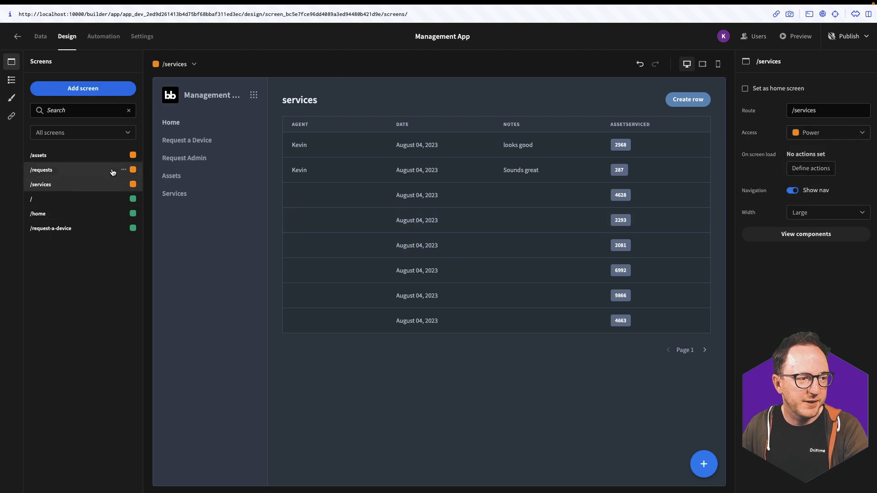
In the navigation links editor, rename Assets to 'Services Due' and select the Services label
left_click(11, 114)
left_click(83, 88)
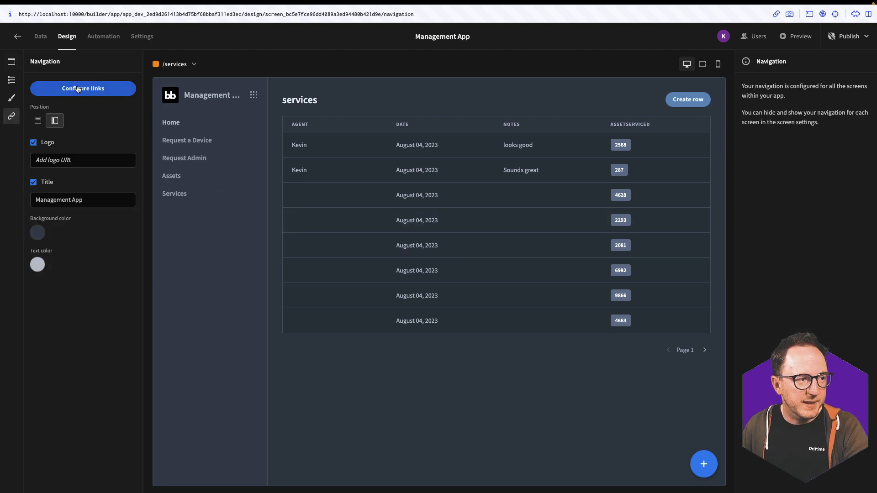
double_click(387, 380)
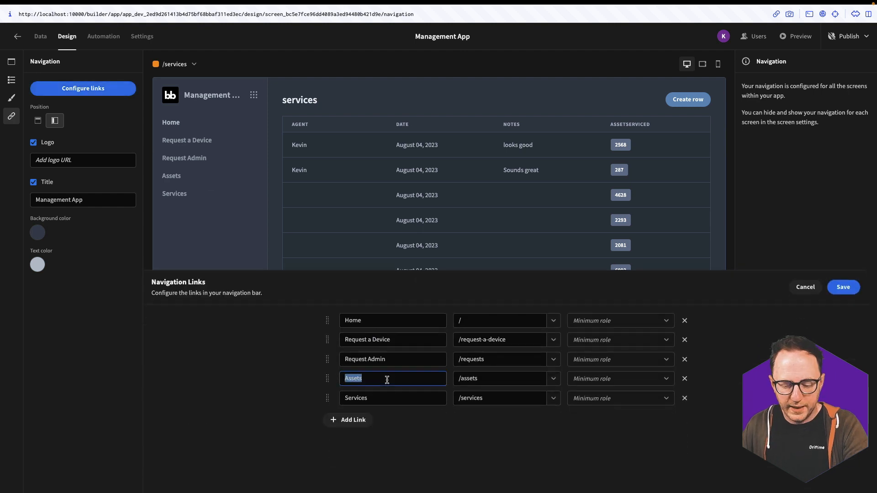
type("Services Due")
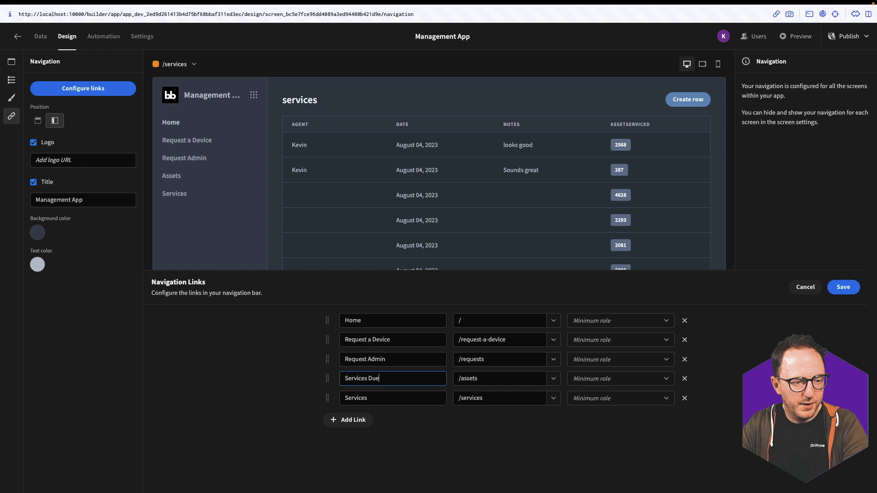
key("Tab")
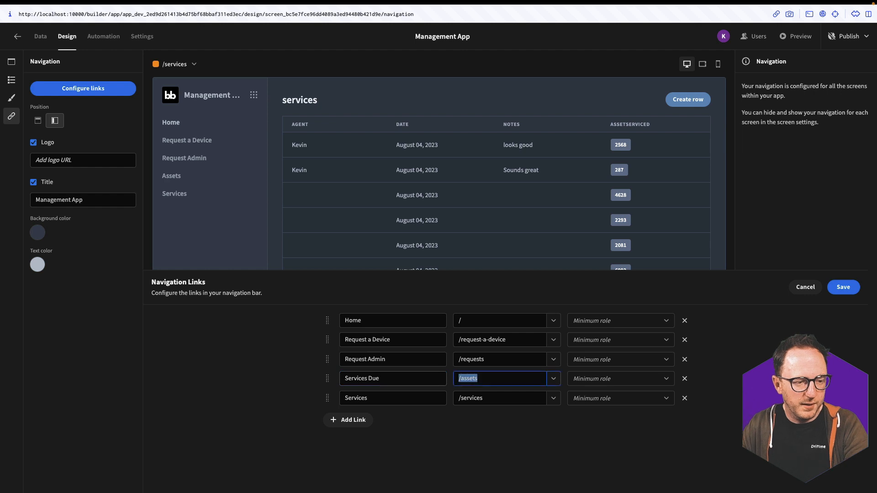
left_click(384, 395)
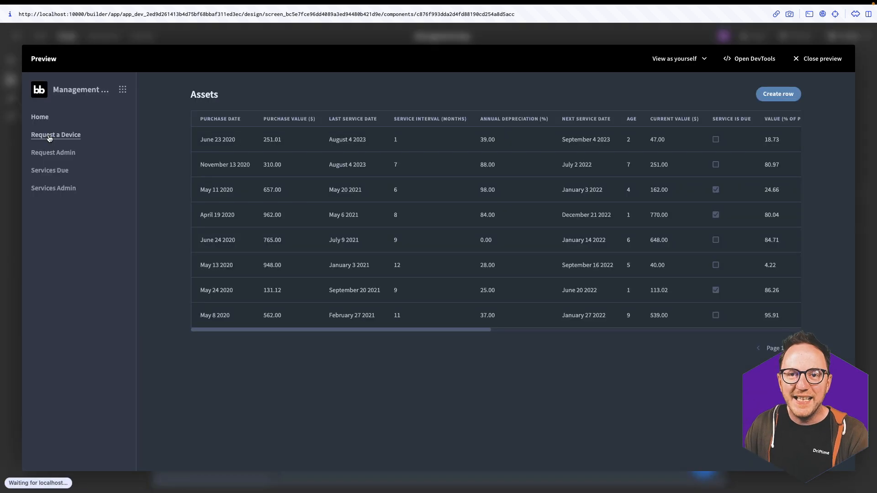
Visit the Request a Device, Request Admin, Services Due and Services Admin pages, then close preview
left_click(50, 138)
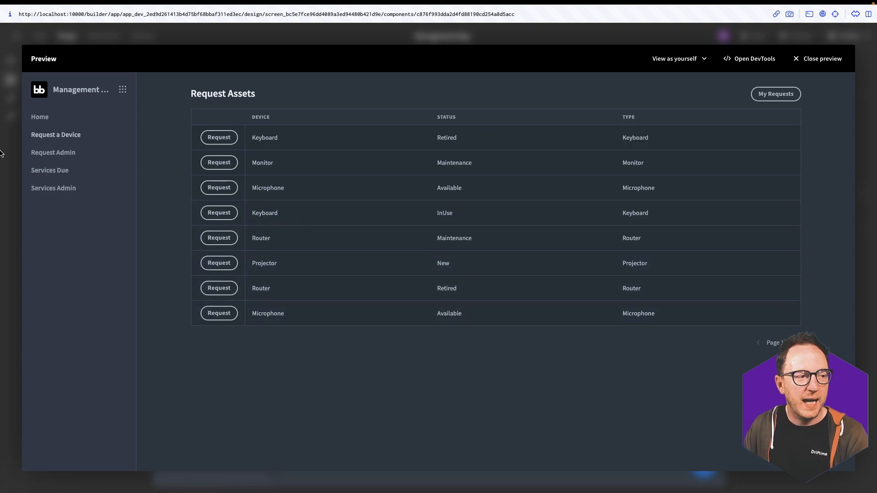
left_click(71, 155)
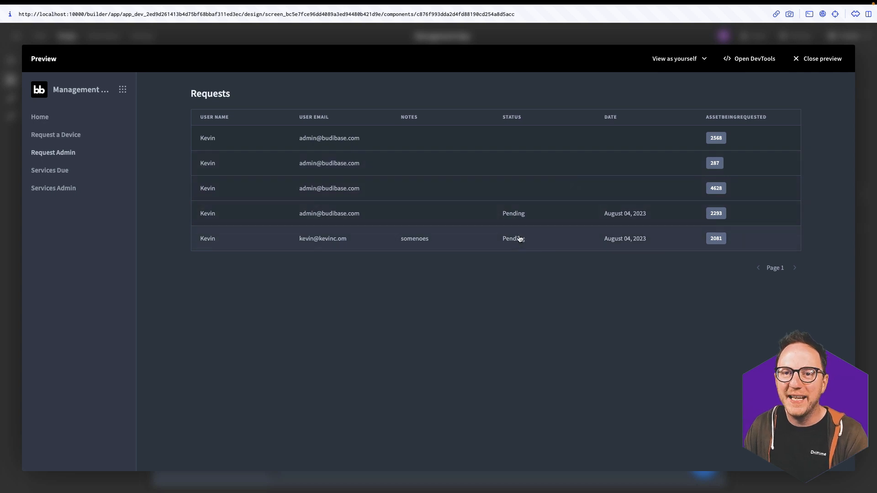
left_click(70, 175)
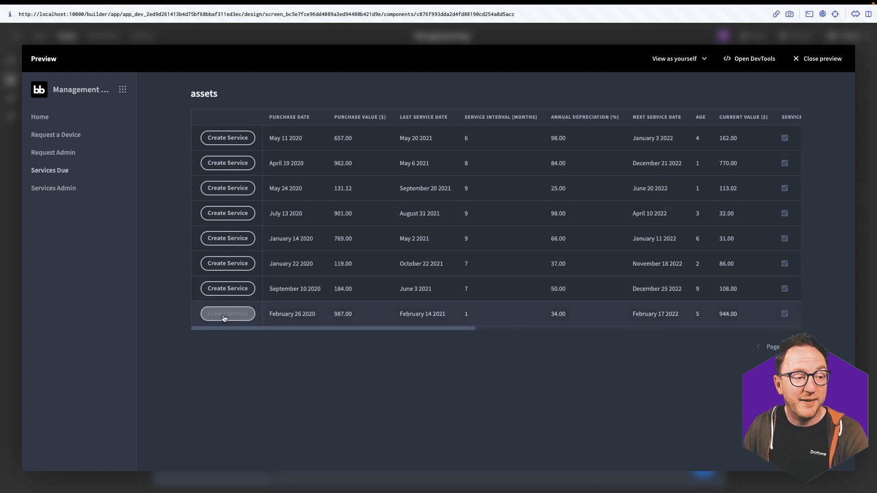
left_click(52, 190)
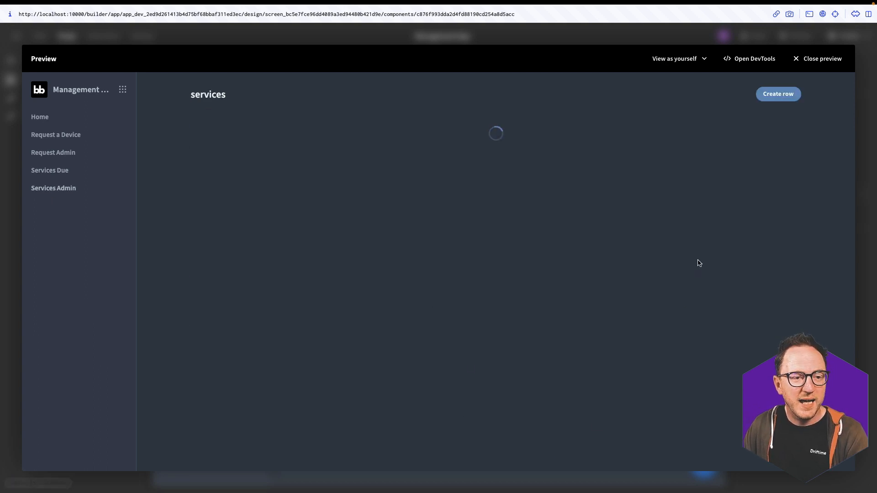
left_click(805, 58)
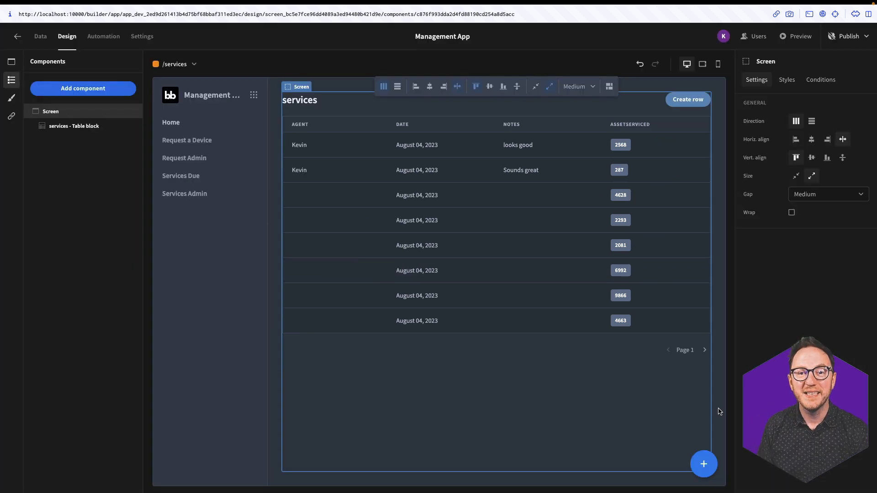